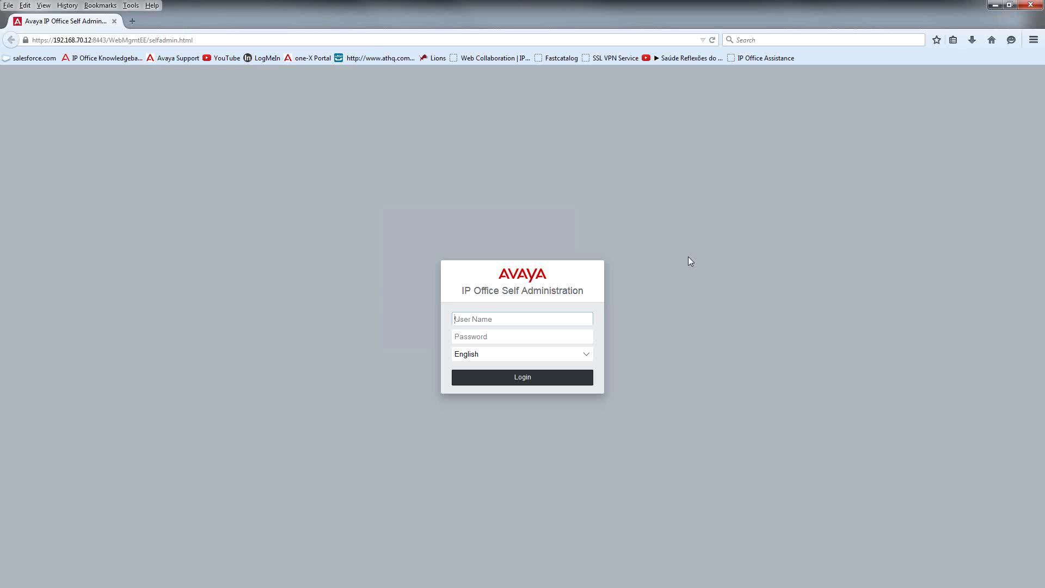
Step: Log in with the user name and password, retyping the password after the first attempt fails
{"action": "key", "text": "Tab"}
{"action": "type", "text": "••"}
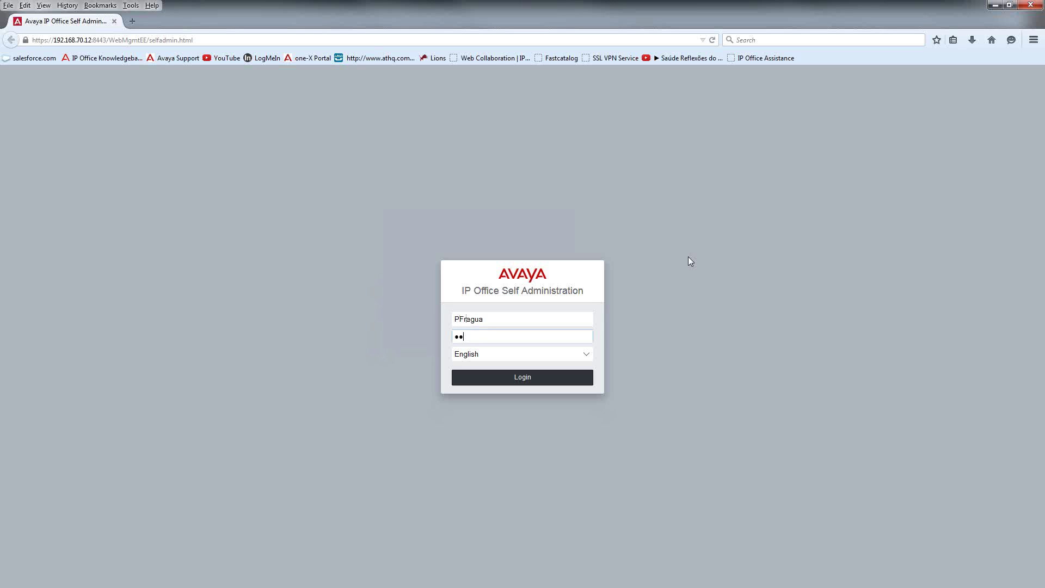
{"action": "type", "text": "••"}
{"action": "key", "text": "Return"}
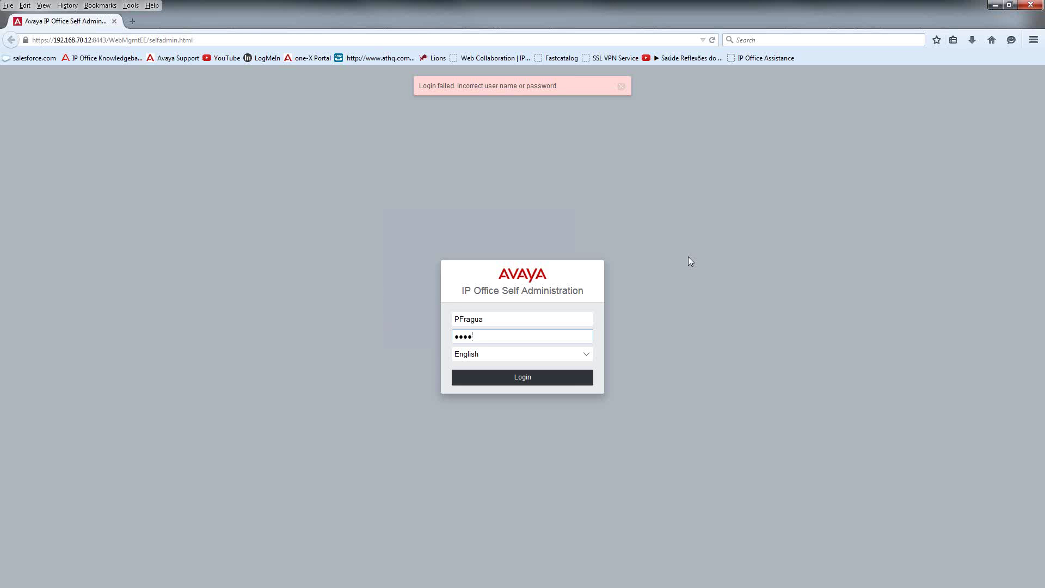
{"action": "key", "text": "BackSpace"}
{"action": "key", "text": "BackSpace"}
{"action": "key", "text": "BackSpace"}
{"action": "key", "text": "BackSpace"}
{"action": "type", "text": "••••"}
{"action": "key", "text": "Return"}
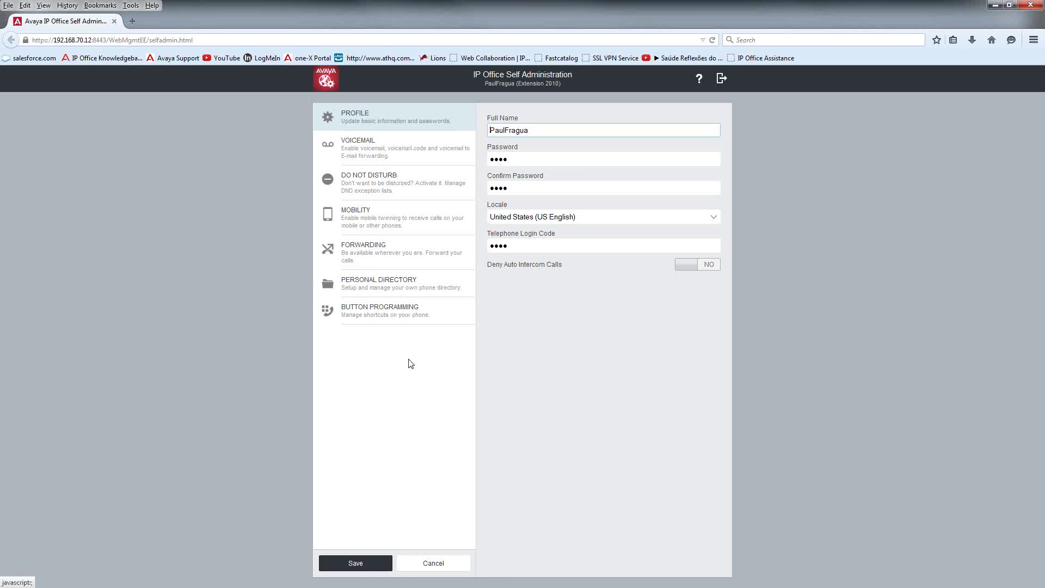
Step: Review the Full Name, password and Telephone Login Code fields unchanged, then go to Voicemail
{"action": "left_click", "coordinate": [609, 135]}
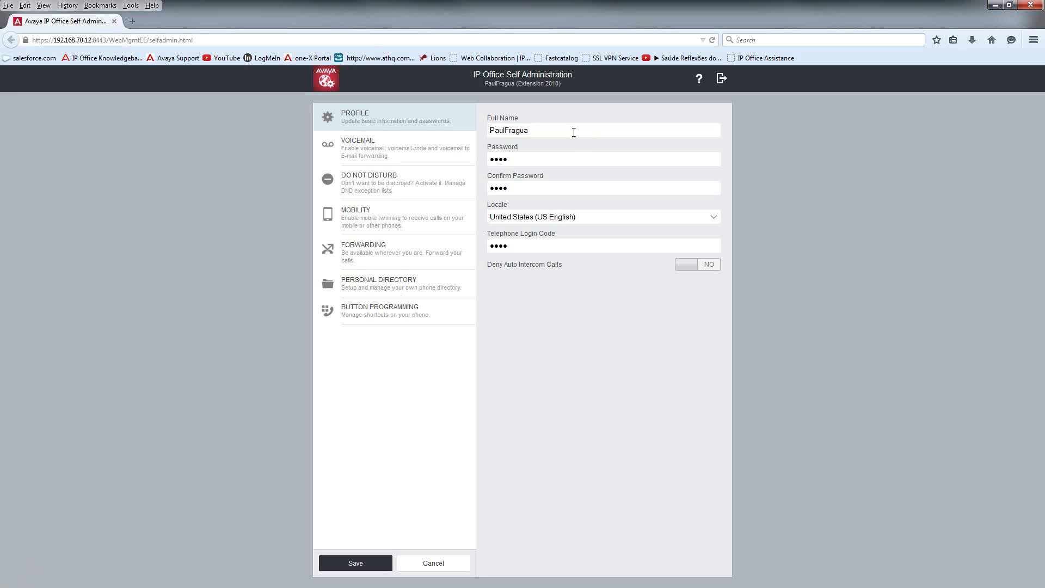
{"action": "key", "text": "Tab"}
{"action": "key", "text": "Tab"}
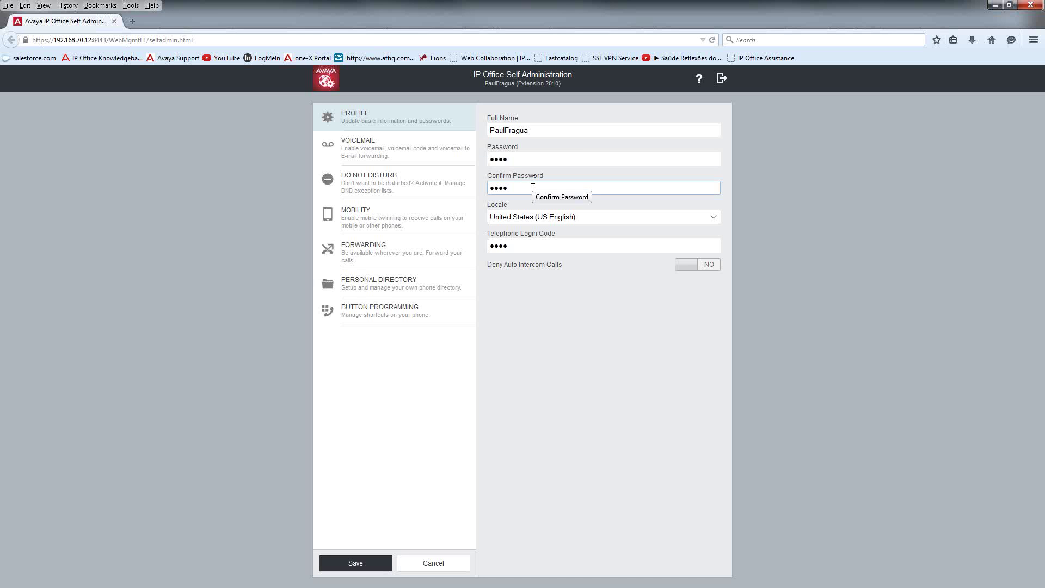
{"action": "left_click", "coordinate": [539, 158]}
{"action": "left_click", "coordinate": [539, 185]}
{"action": "left_click", "coordinate": [539, 245]}
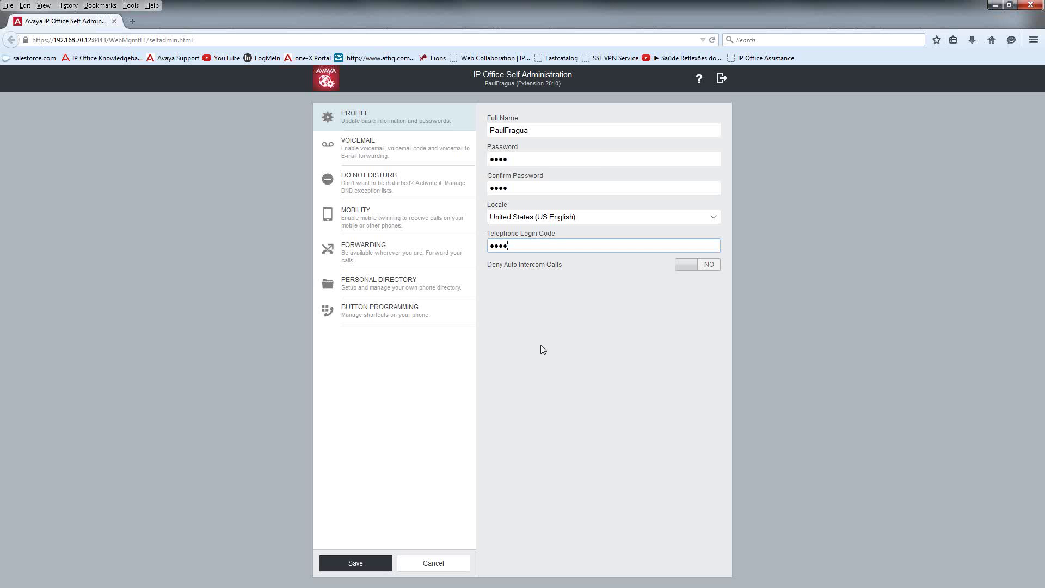
{"action": "left_click", "coordinate": [393, 159]}
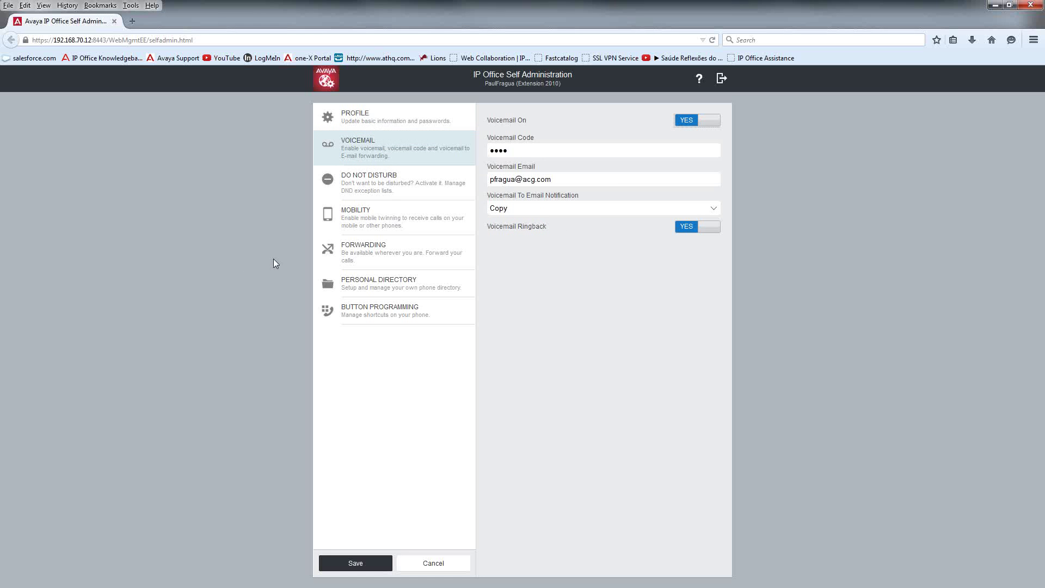
Step: Toggle voicemail off and back on, check the code and email, and list the notification options
{"action": "left_click", "coordinate": [681, 123]}
{"action": "left_click", "coordinate": [704, 128]}
{"action": "left_click_drag", "start_coordinate": [553, 152], "coordinate": [396, 157]}
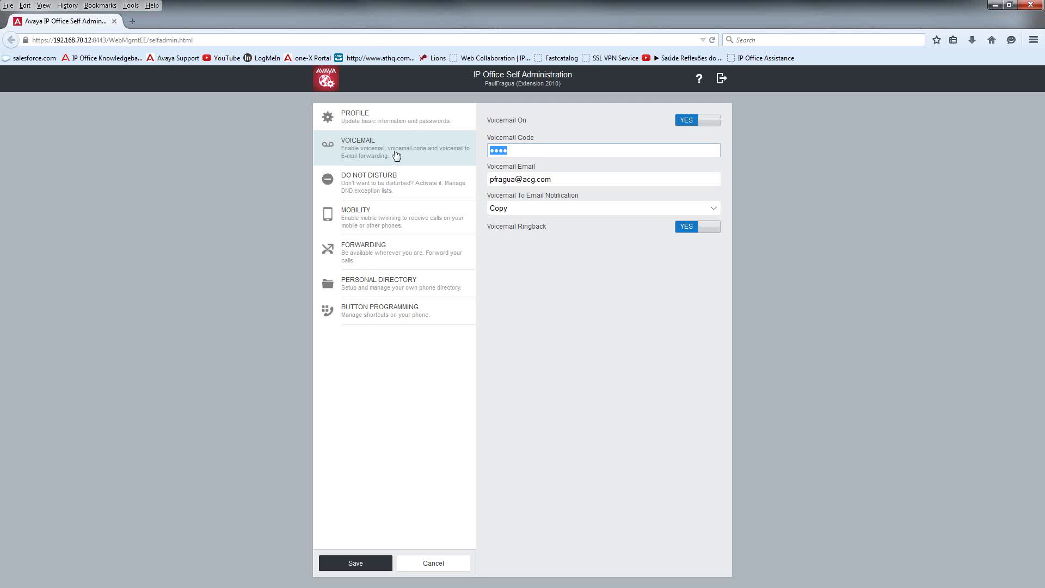
{"action": "left_click", "coordinate": [581, 180]}
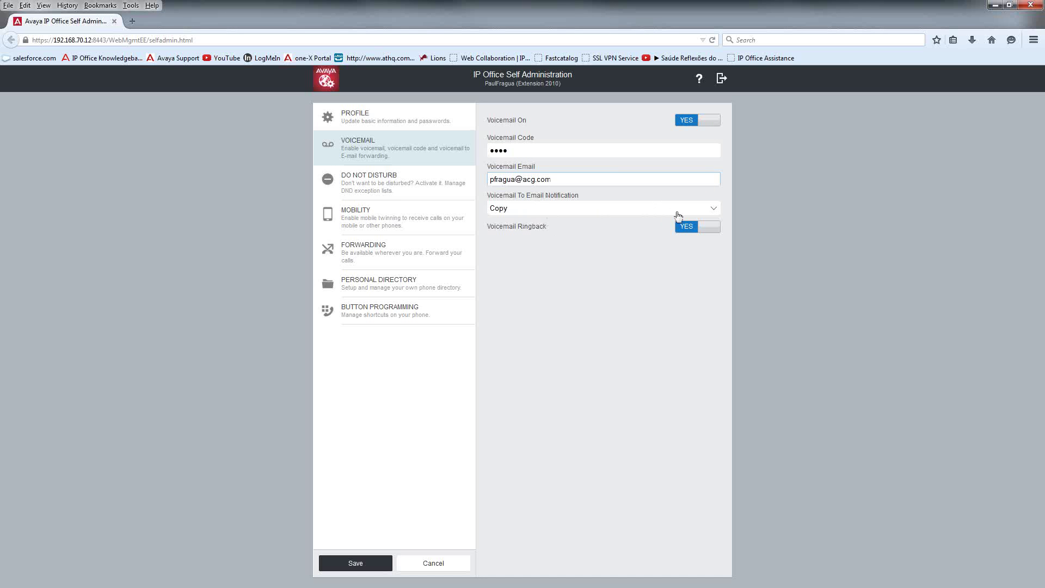
{"action": "left_click", "coordinate": [711, 210]}
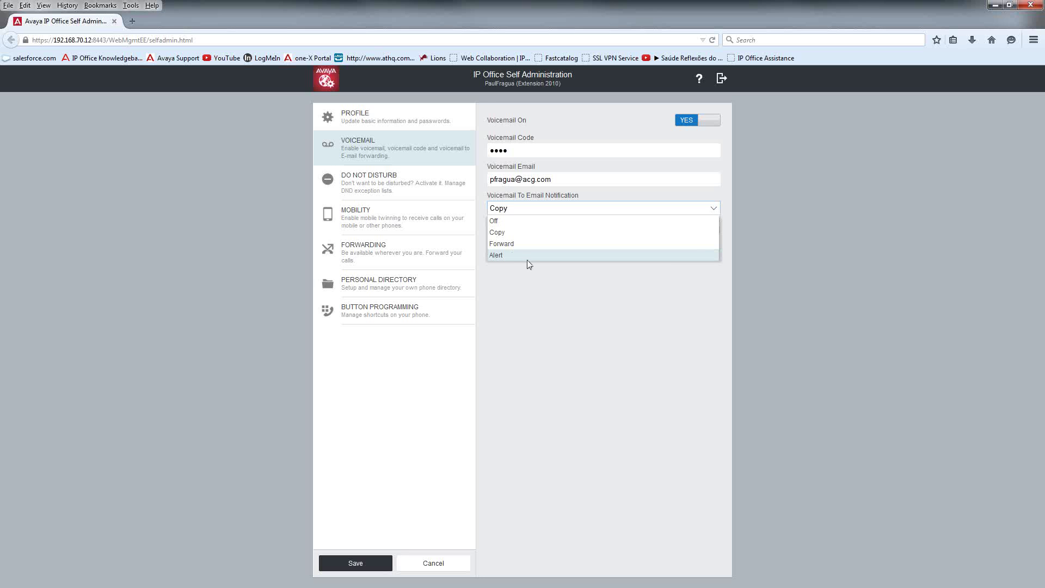
Step: Dismiss the notification dropdown with Copy still selected
{"action": "left_click", "coordinate": [532, 284]}
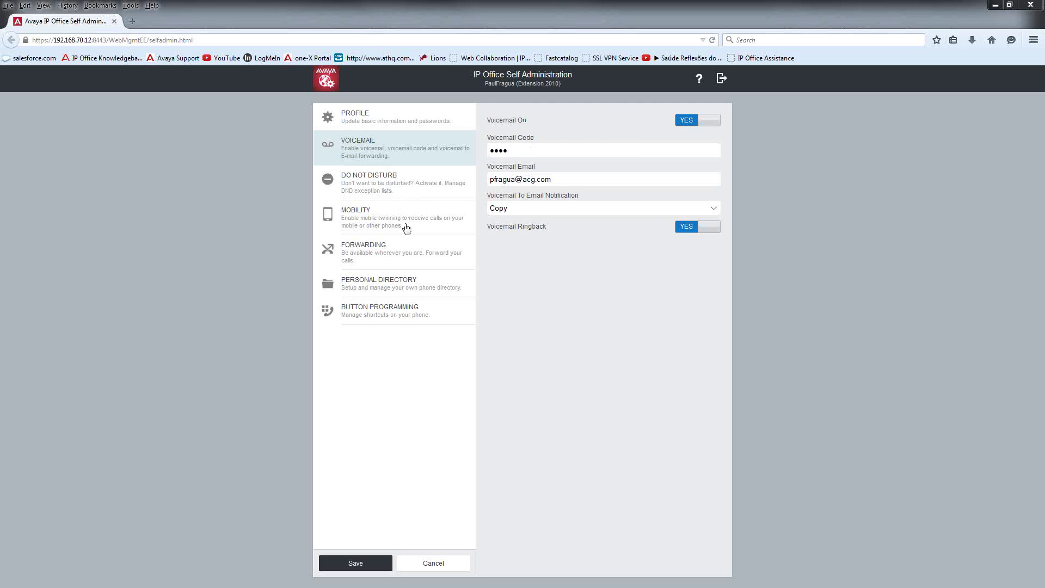
Step: Go to the Do Not Disturb page showing DND on with two exception numbers
{"action": "left_click", "coordinate": [360, 186]}
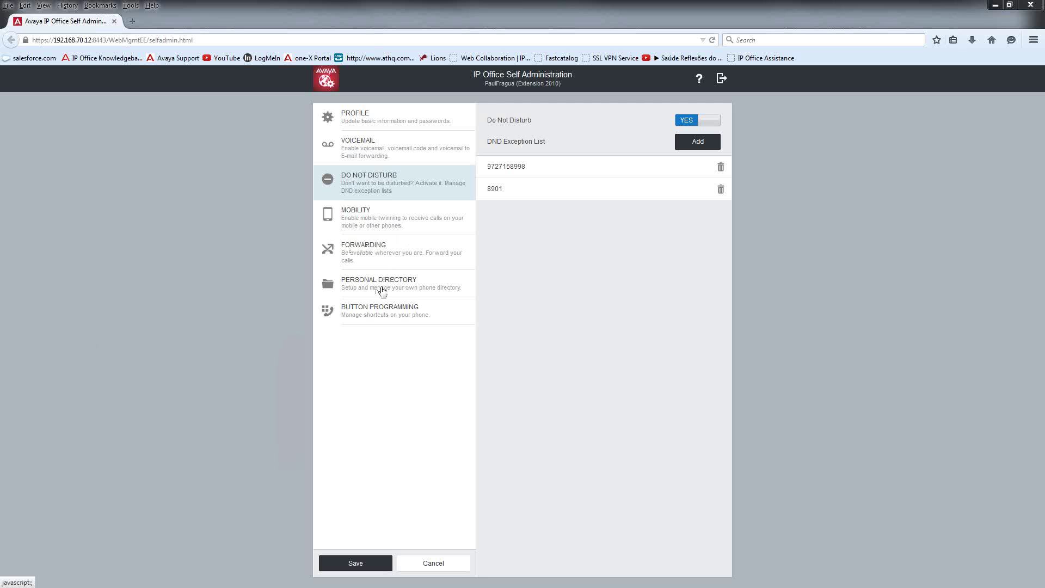
Step: Look over the Mobility twinning settings, then move to the Forwarding page
{"action": "left_click", "coordinate": [379, 232]}
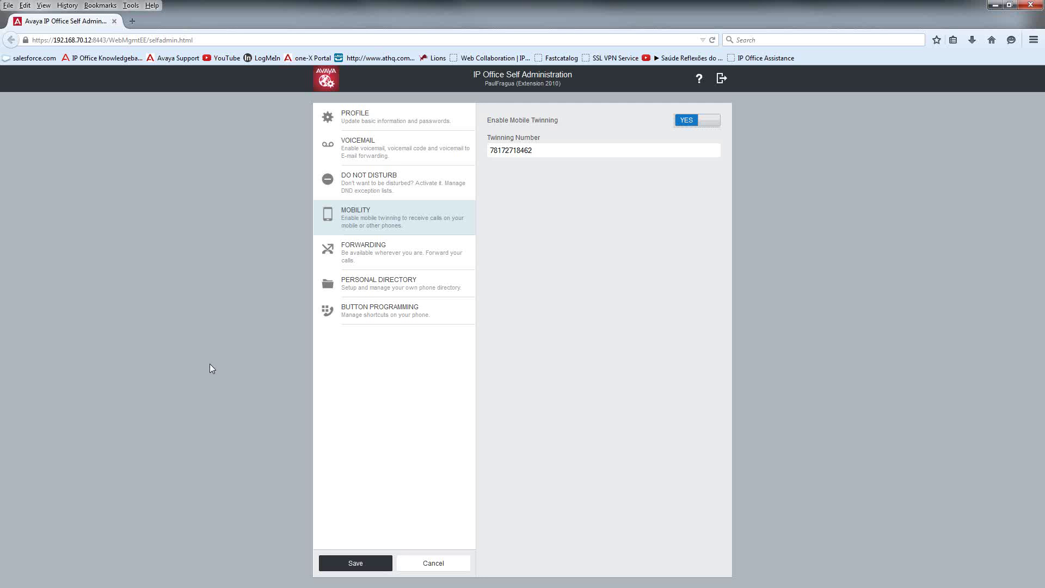
{"action": "left_click", "coordinate": [366, 264]}
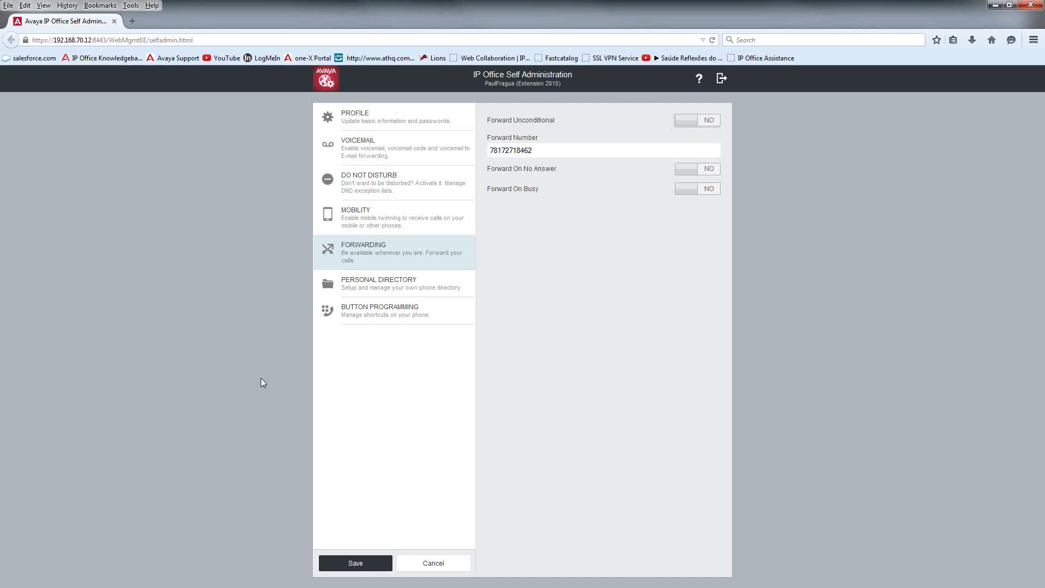
Step: Set Forward Unconditional to Yes and save, then go to the Personal Directory
{"action": "left_click", "coordinate": [713, 122]}
{"action": "left_click", "coordinate": [353, 563]}
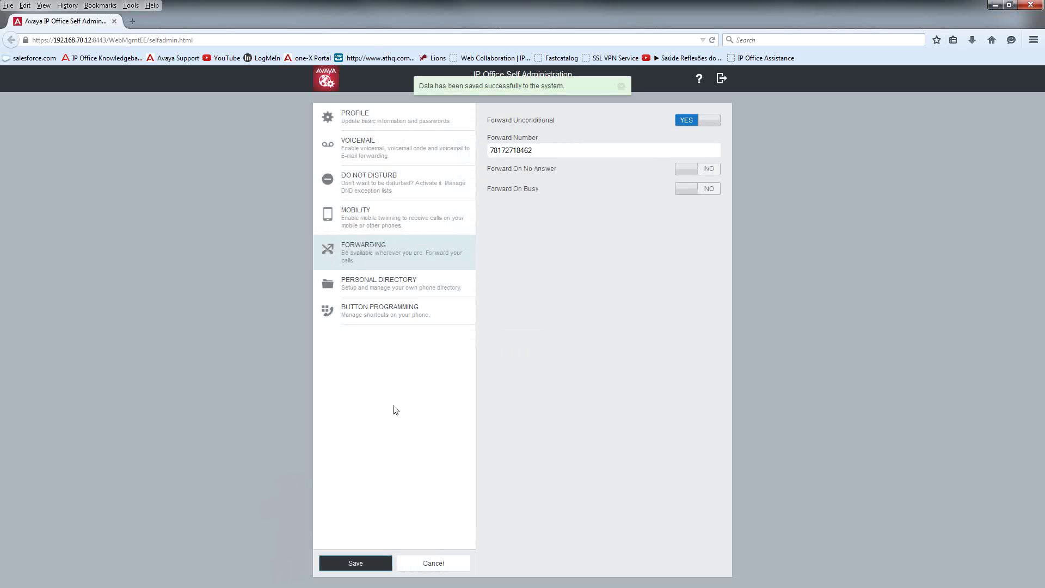
{"action": "left_click", "coordinate": [402, 291]}
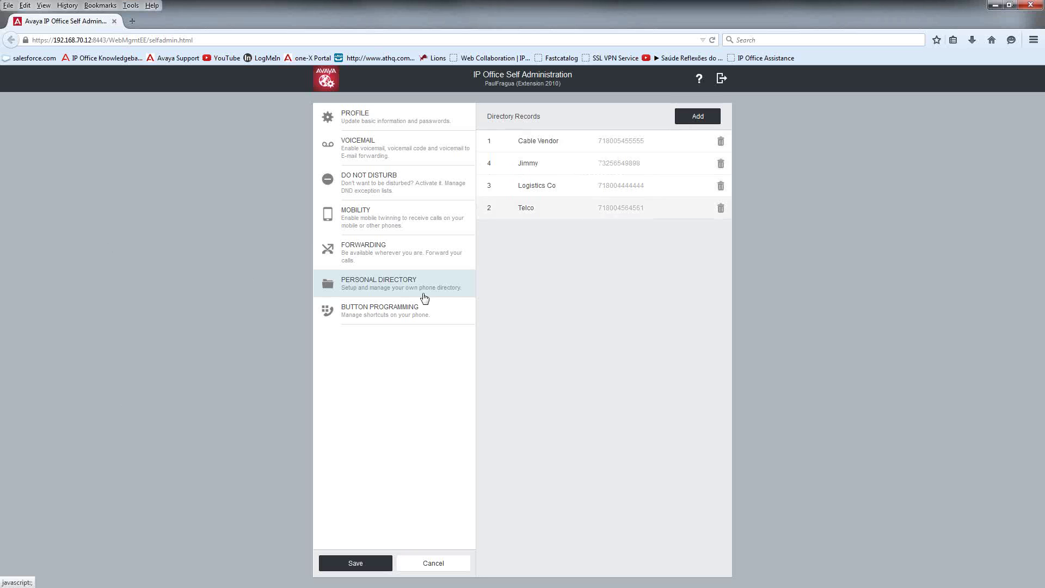
Step: Add a 'Vendor X' record on speed dial 5 with its phone number, and save the directory
{"action": "left_click", "coordinate": [698, 117]}
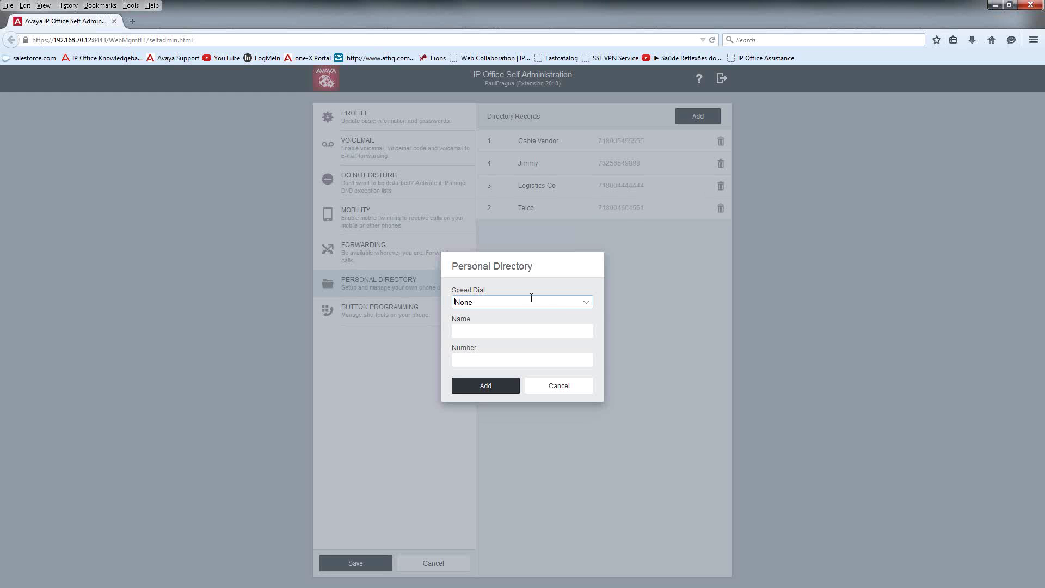
{"action": "left_click", "coordinate": [587, 303]}
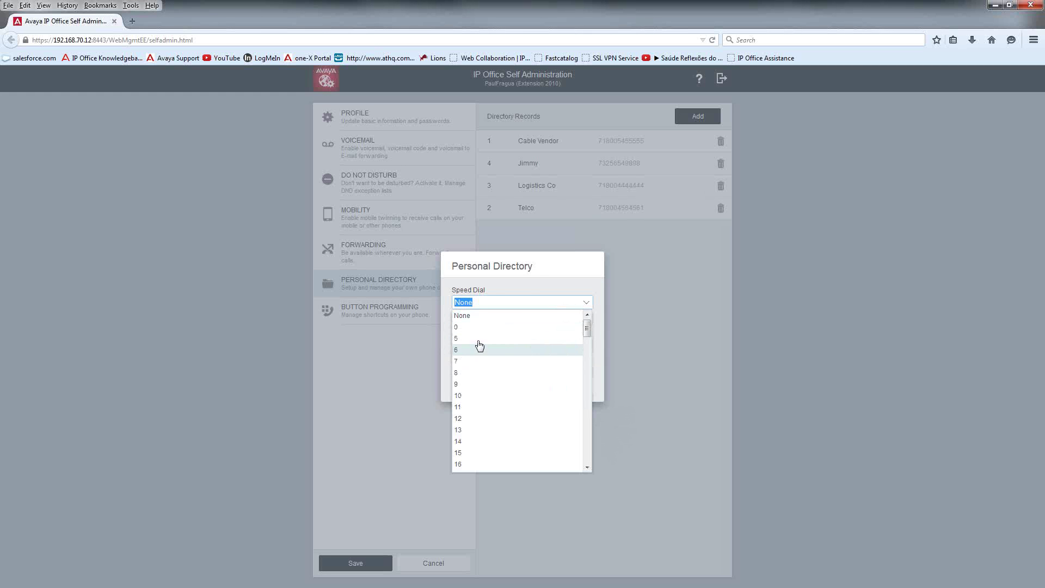
{"action": "left_click", "coordinate": [477, 339]}
{"action": "left_click", "coordinate": [499, 339]}
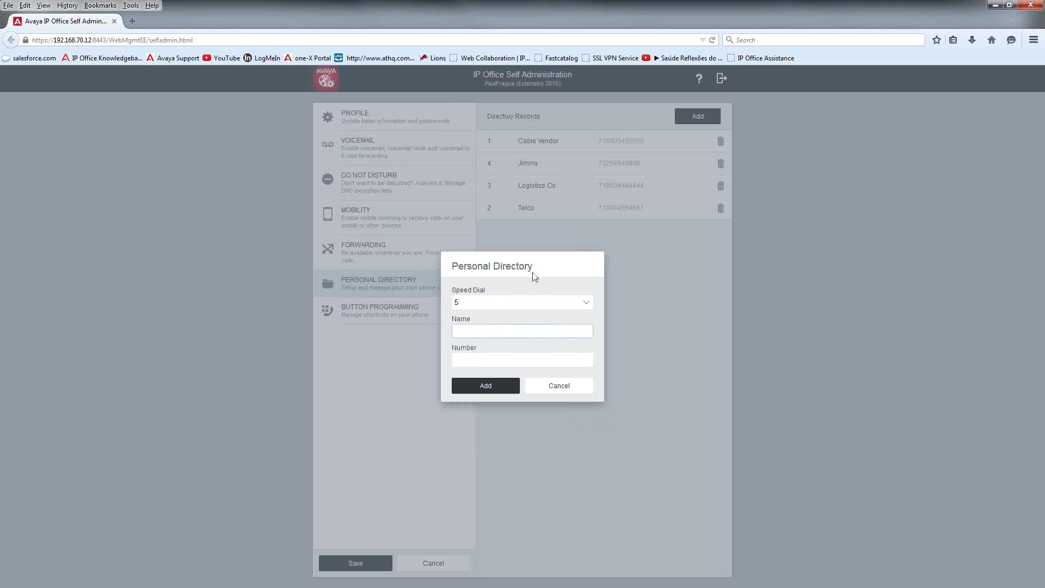
{"action": "type", "text": "Vendor X"}
{"action": "left_click", "coordinate": [505, 360]}
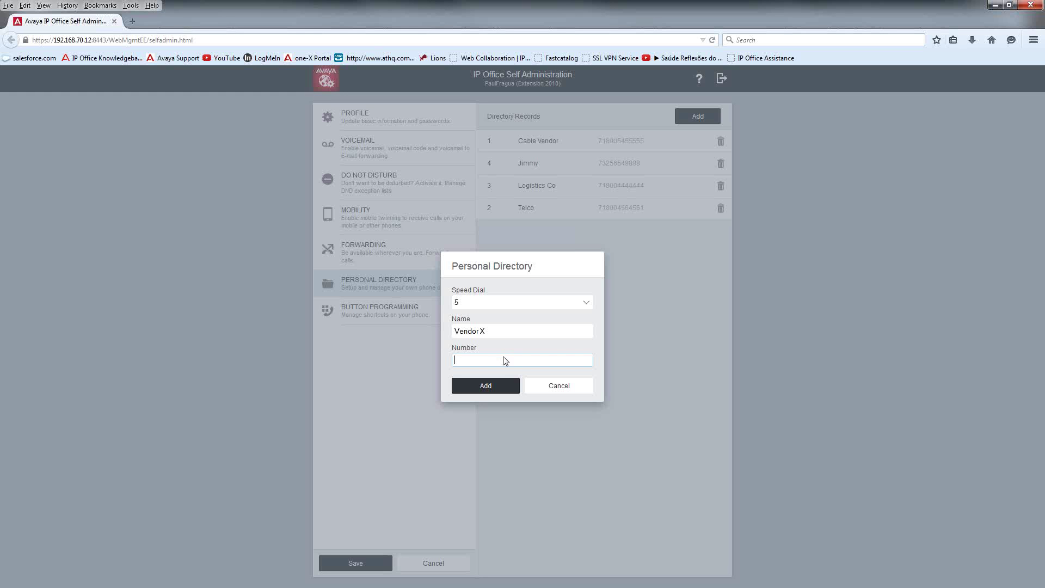
{"action": "type", "text": "718004444444"}
{"action": "left_click", "coordinate": [481, 385]}
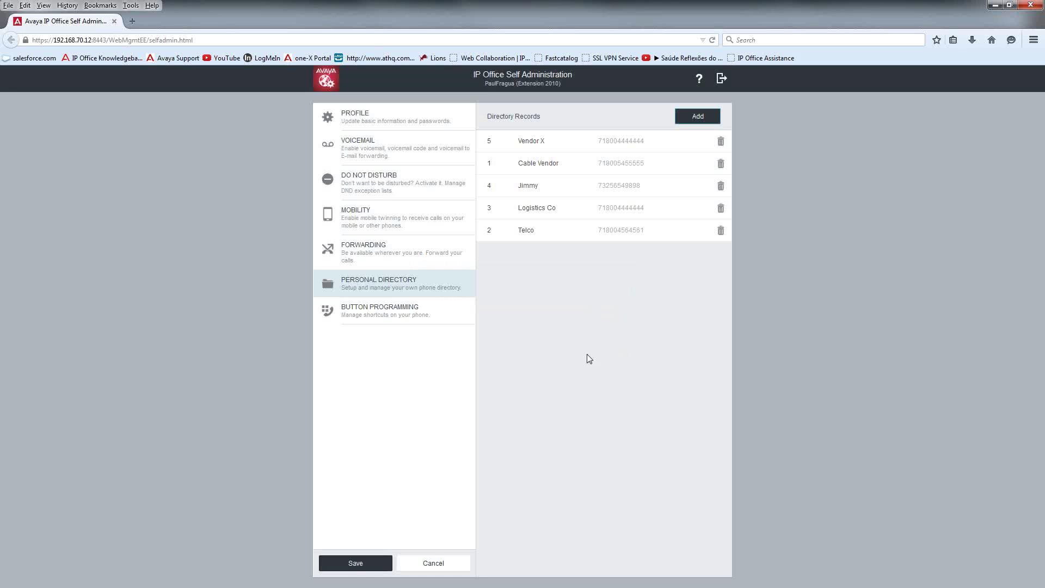
{"action": "left_click", "coordinate": [351, 567]}
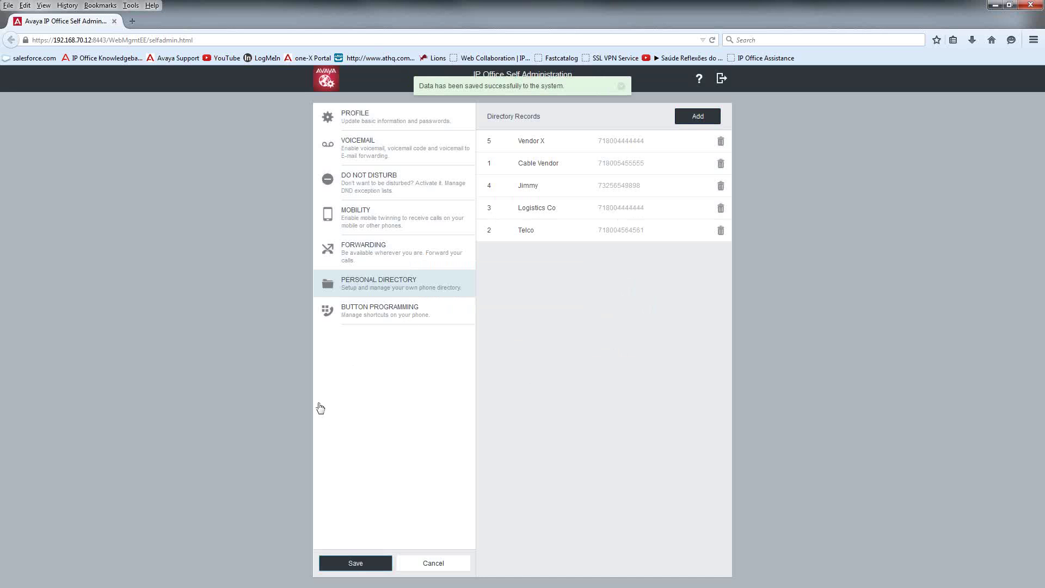
Step: Show the Avaya 5410 button list with call park and user buttons 4–9
{"action": "left_click", "coordinate": [386, 322]}
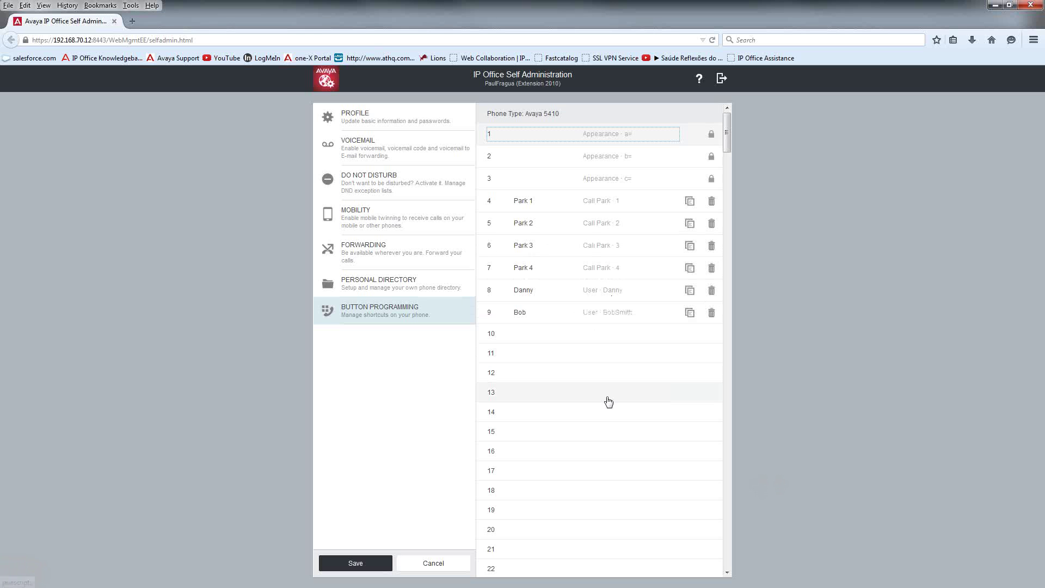
Step: Program button 10 as a User button for a colleague, labelled with their first name; leave button 11 unchanged
{"action": "left_click", "coordinate": [593, 339]}
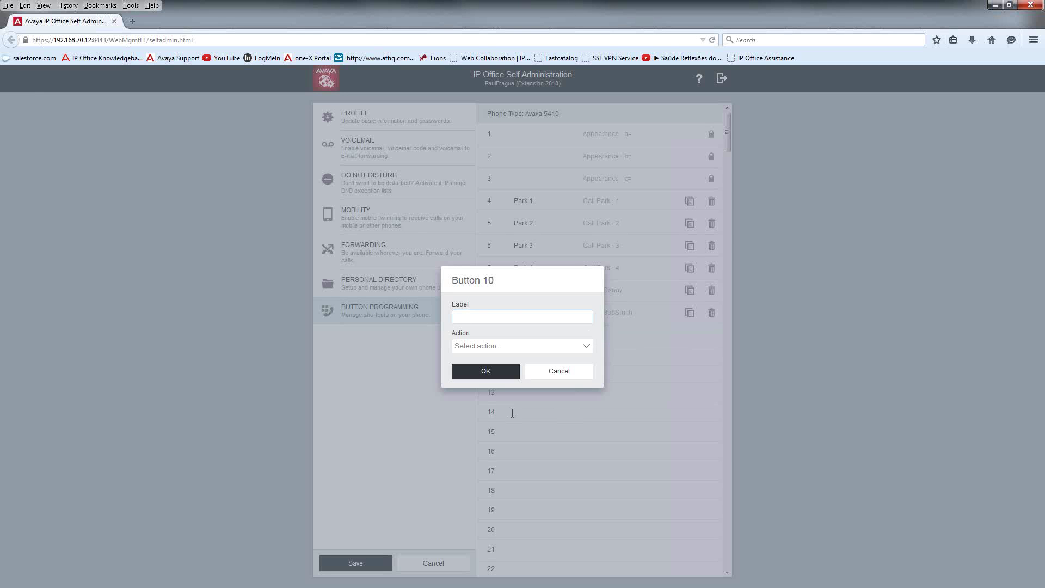
{"action": "left_click", "coordinate": [506, 316]}
{"action": "left_click", "coordinate": [588, 347]}
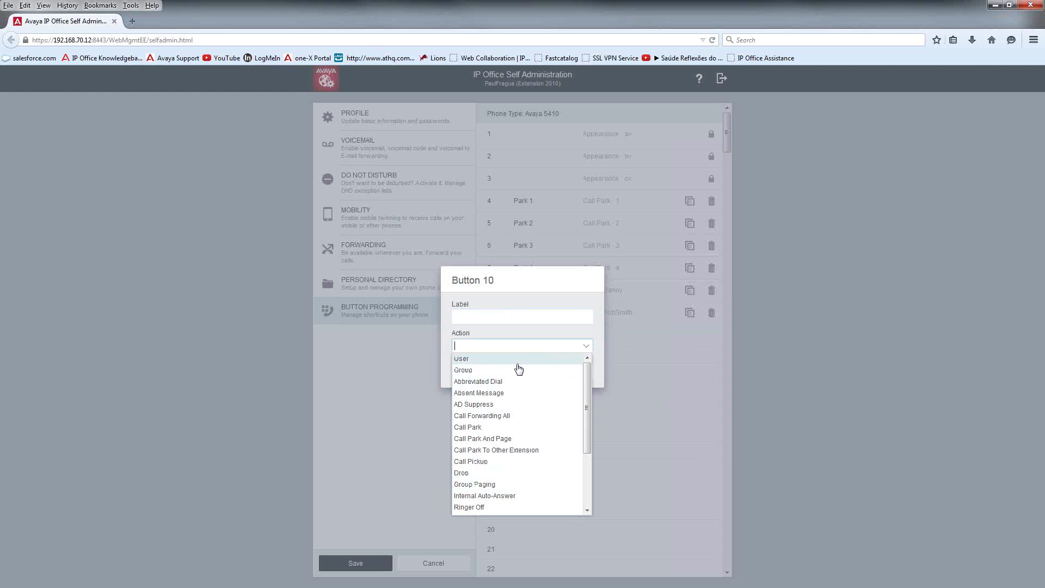
{"action": "left_click", "coordinate": [517, 361]}
{"action": "left_click", "coordinate": [587, 360]}
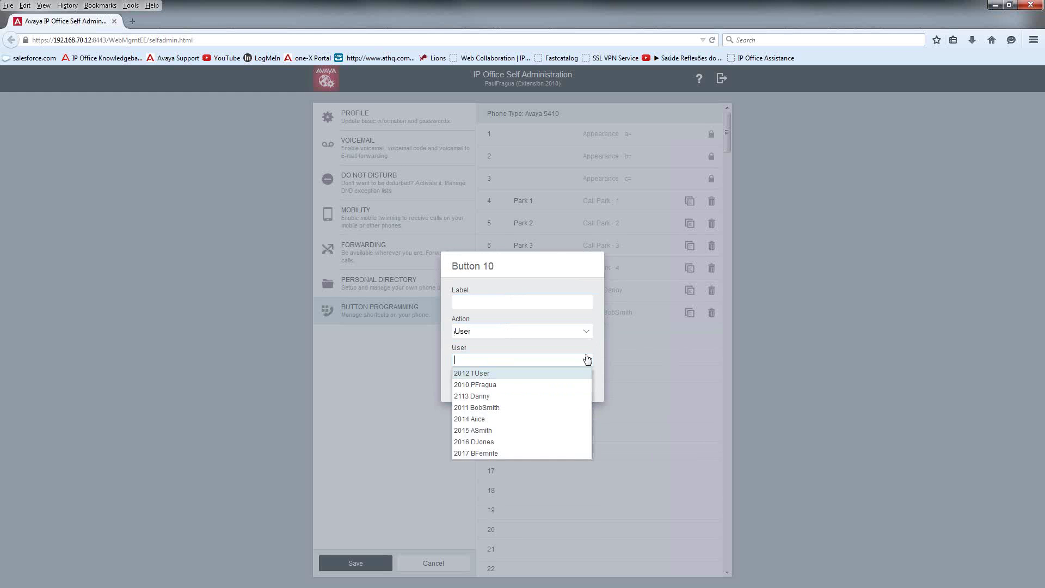
{"action": "left_click", "coordinate": [493, 454]}
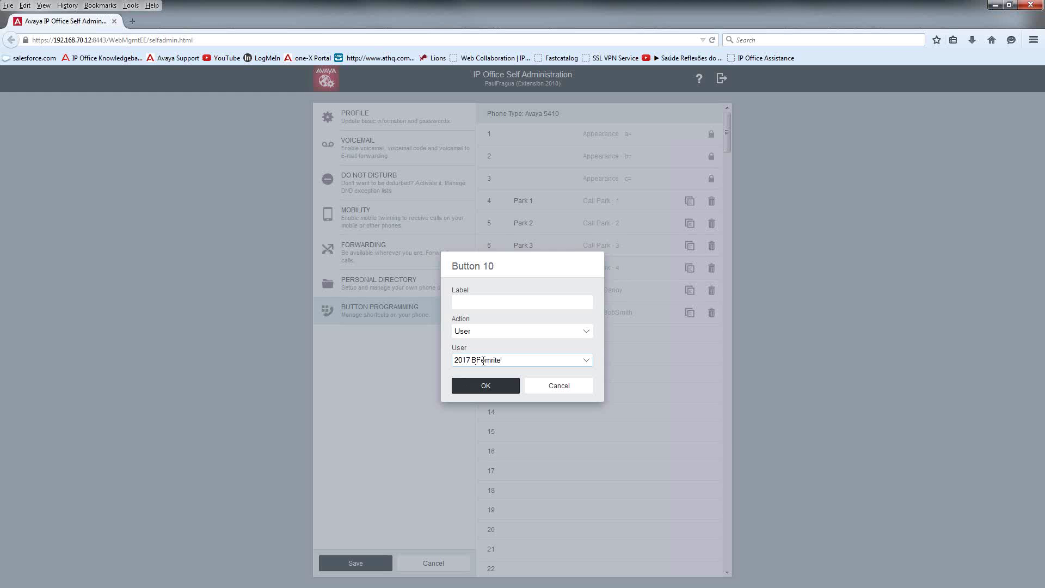
{"action": "left_click", "coordinate": [501, 305]}
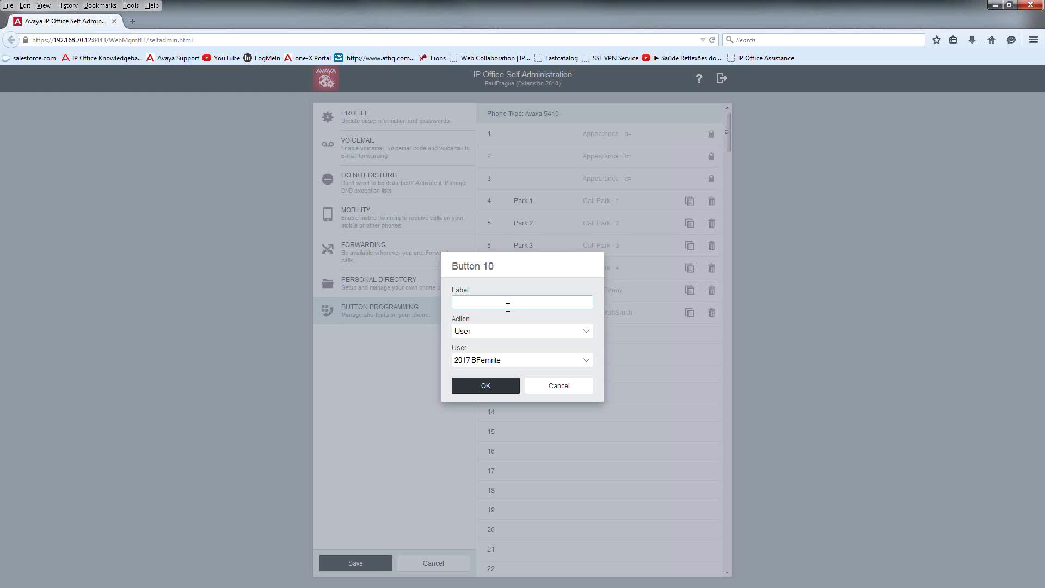
{"action": "type", "text": "Brett"}
{"action": "left_click", "coordinate": [490, 386]}
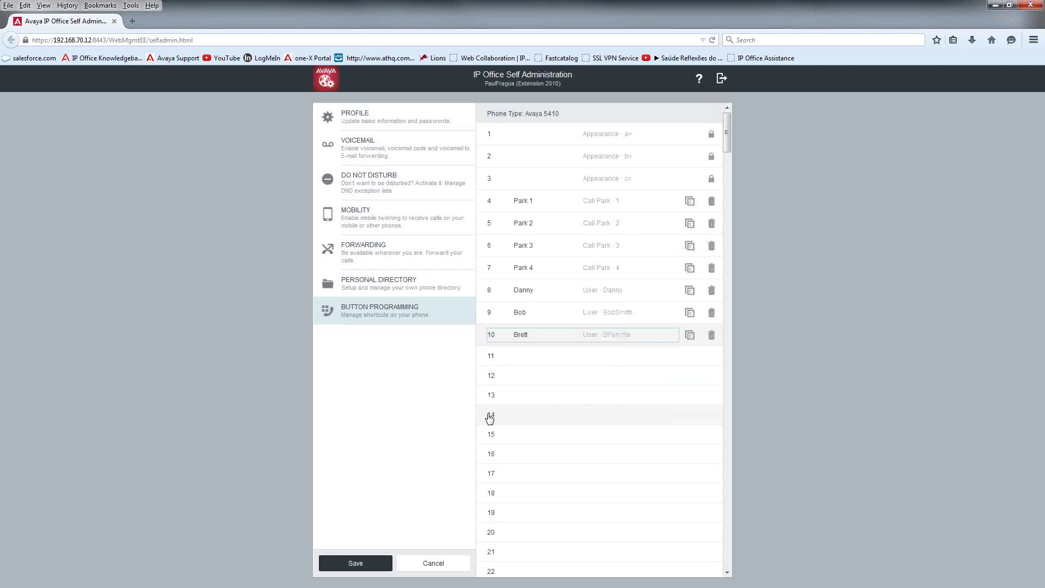
{"action": "left_click", "coordinate": [551, 359]}
{"action": "left_click", "coordinate": [561, 376]}
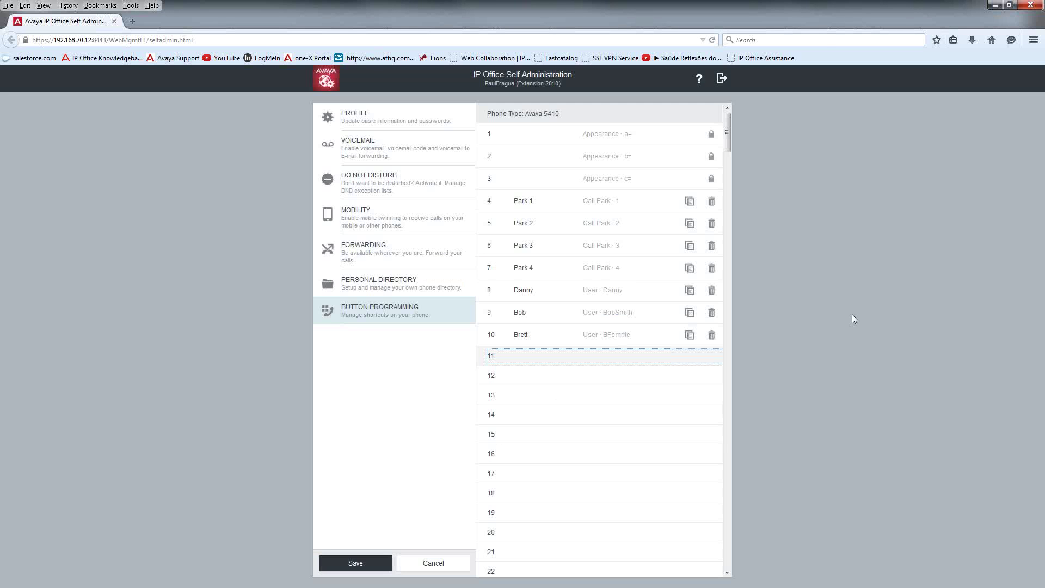
Step: Save the call park and user entries programmed on phone buttons 4–10
{"action": "left_click", "coordinate": [354, 563]}
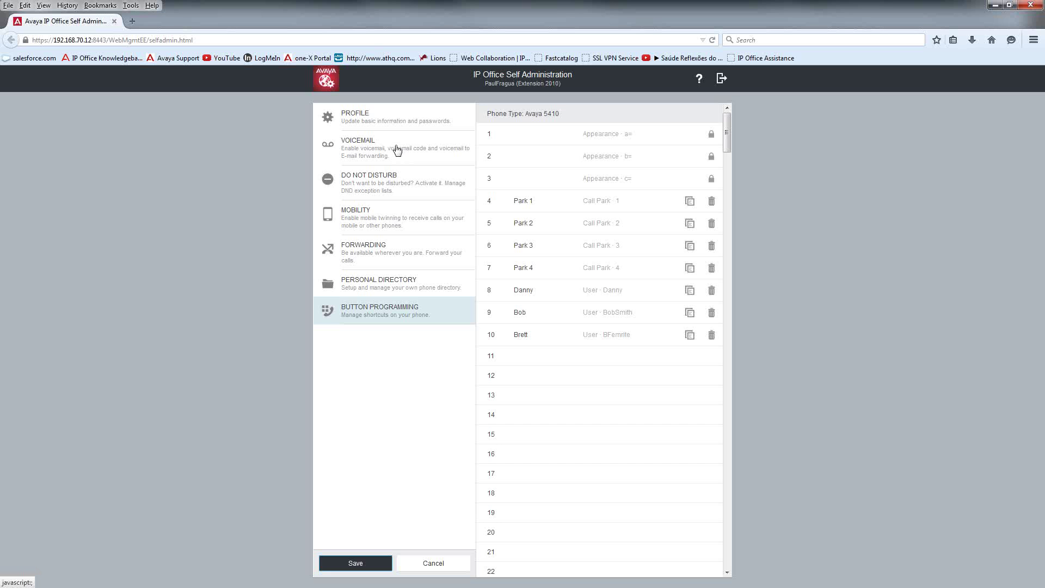
Step: Review the Profile, Voicemail and Mobility pages, ending on the Forwarding page
{"action": "left_click", "coordinate": [398, 124]}
{"action": "left_click", "coordinate": [402, 157]}
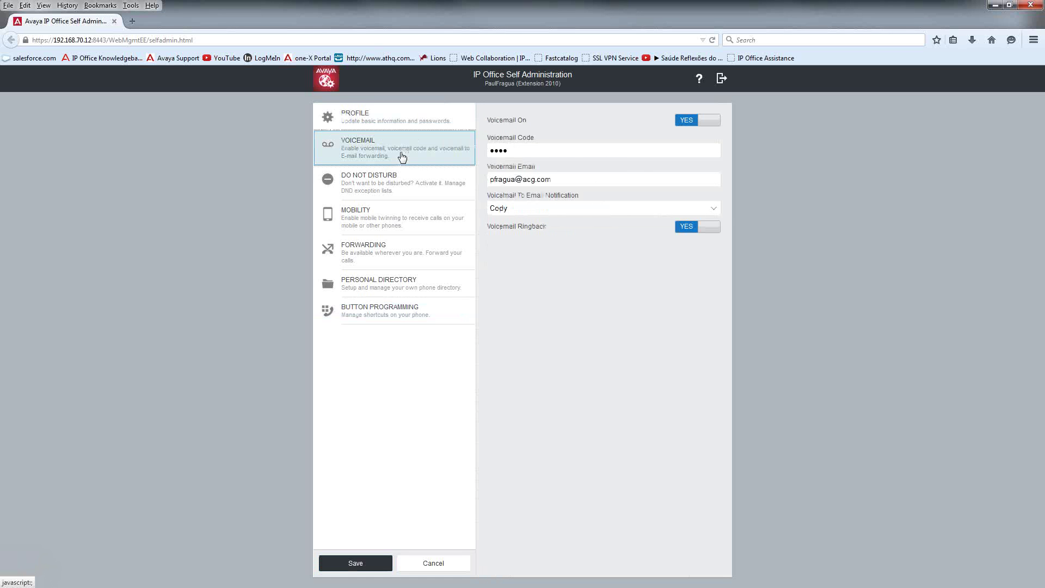
{"action": "left_click", "coordinate": [390, 227]}
{"action": "left_click", "coordinate": [388, 254]}
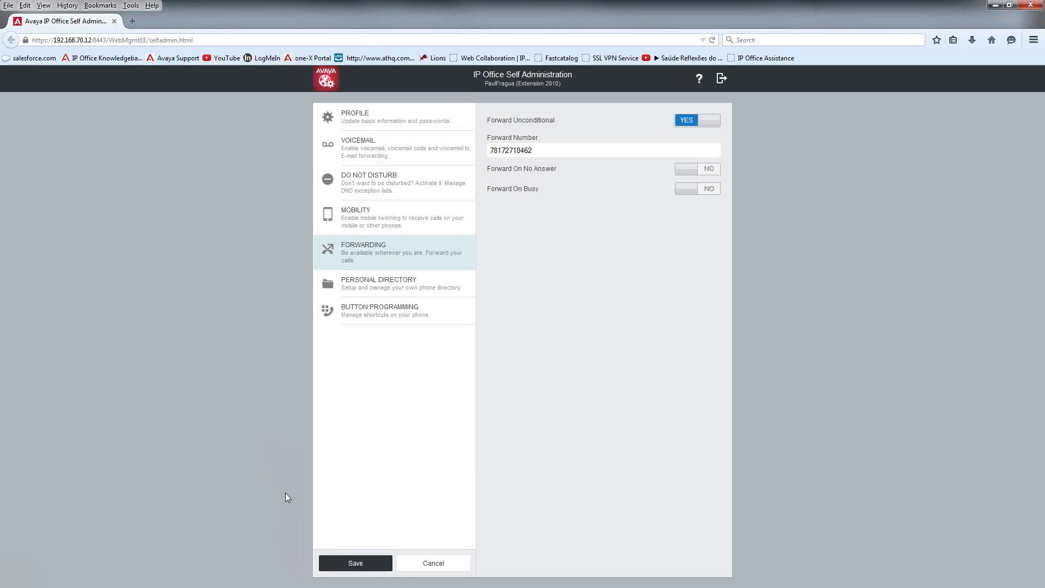
Step: Log out of the self-admin portal, confirming with Yes, and close the browser window
{"action": "left_click", "coordinate": [723, 81]}
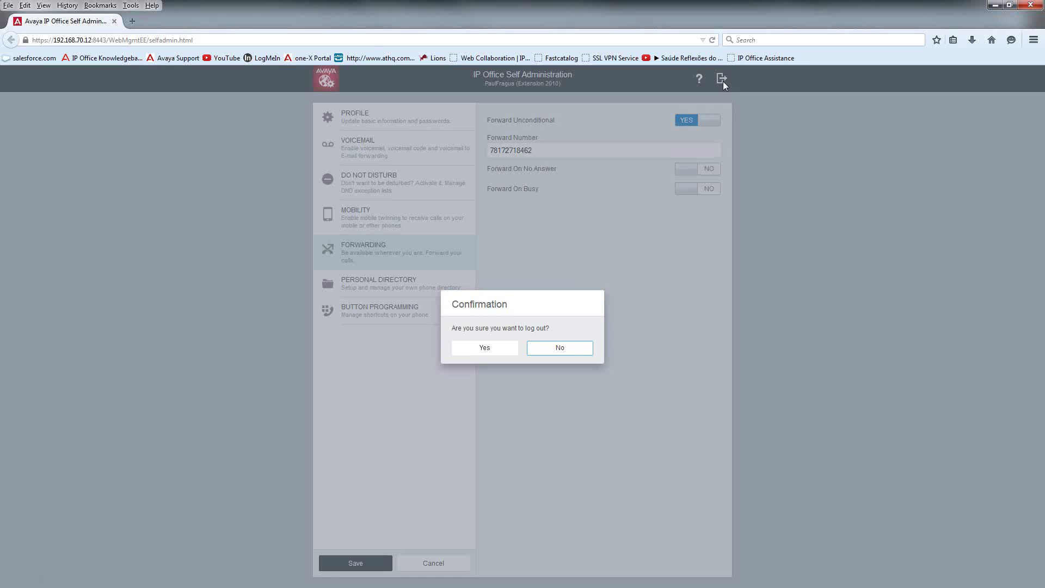
{"action": "left_click", "coordinate": [512, 353]}
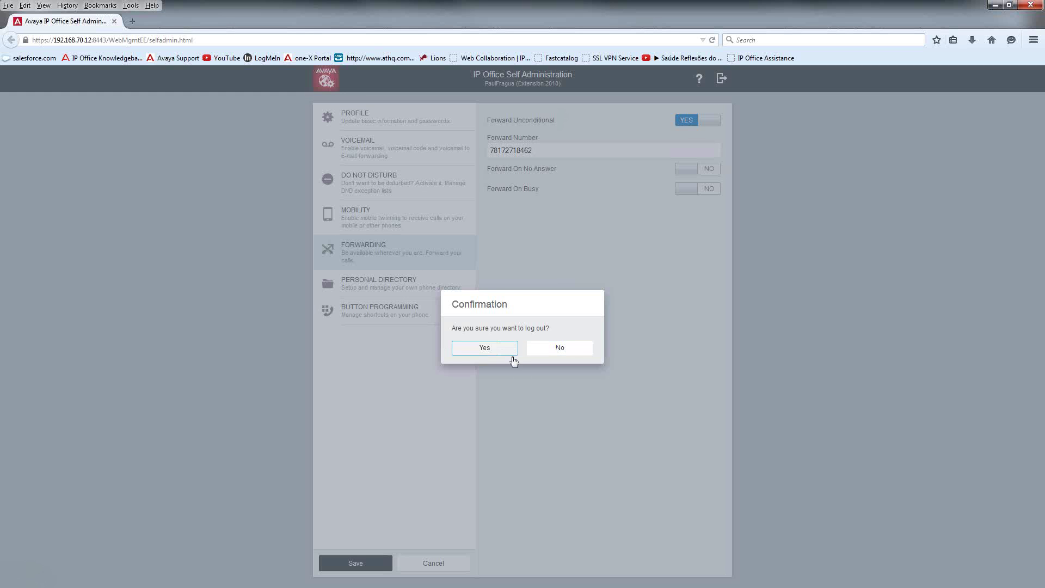
{"action": "left_click", "coordinate": [1033, 6]}
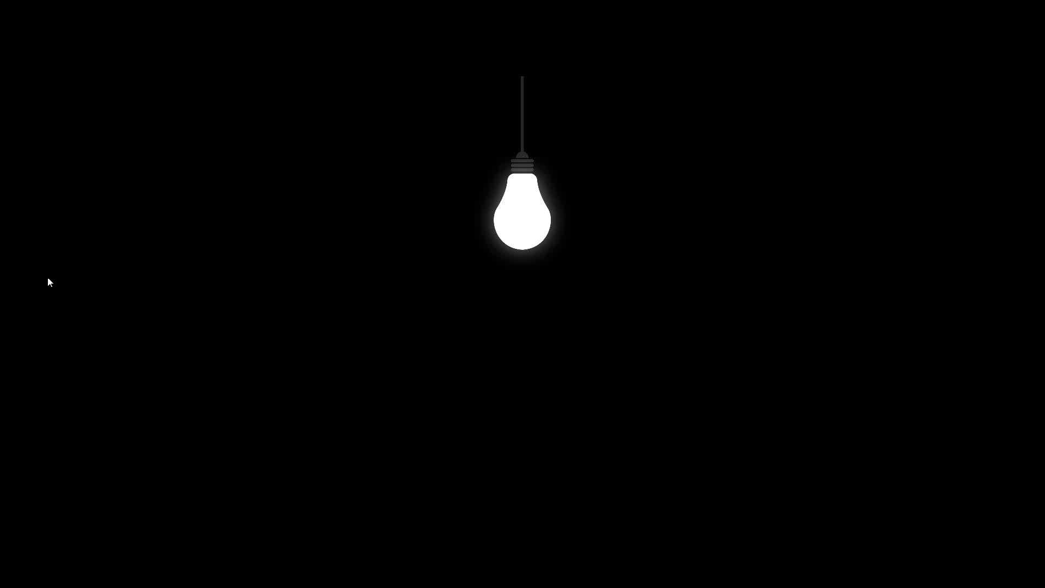
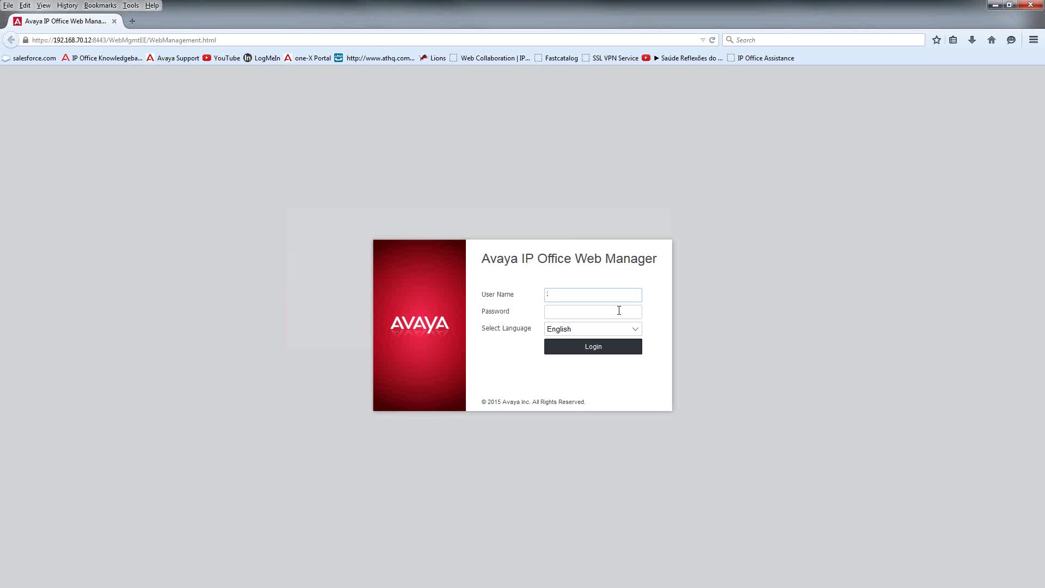
Step: Log in to Web Manager as Administrator with the account password
{"action": "type", "text": "Administrator"}
{"action": "key", "text": "Tab"}
{"action": "type", "text": "•••••••••••••"}
{"action": "key", "text": "Return"}
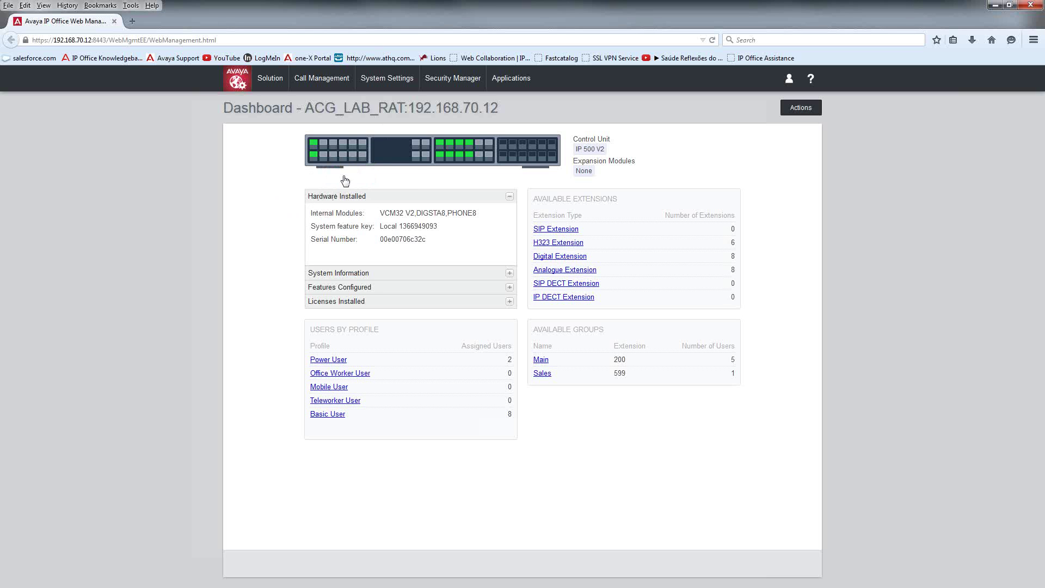
{"action": "mouse_move", "coordinate": [323, 145]}
{"action": "mouse_move", "coordinate": [457, 163]}
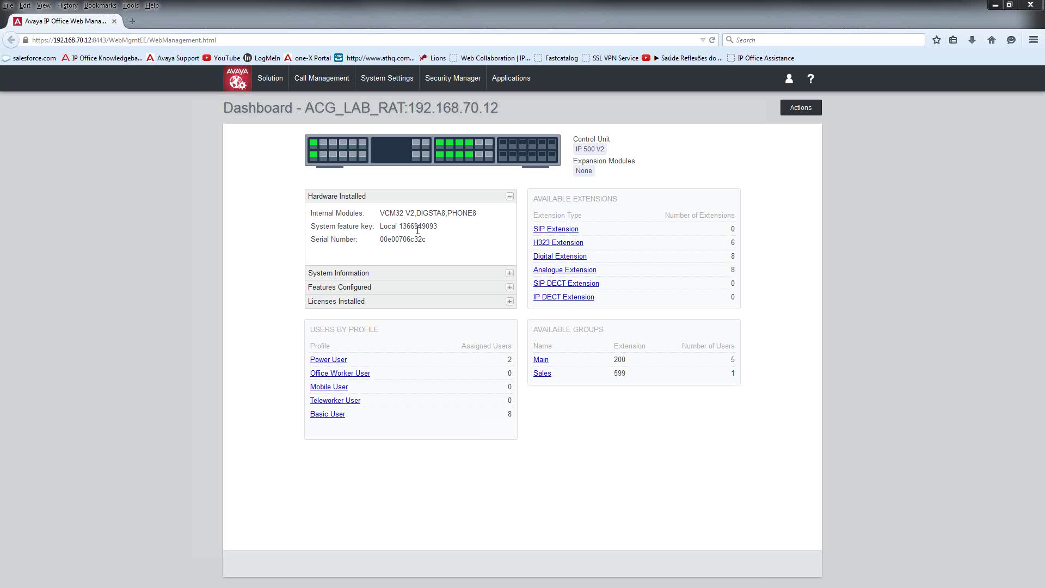
{"action": "left_click_drag", "start_coordinate": [442, 214], "coordinate": [411, 214]}
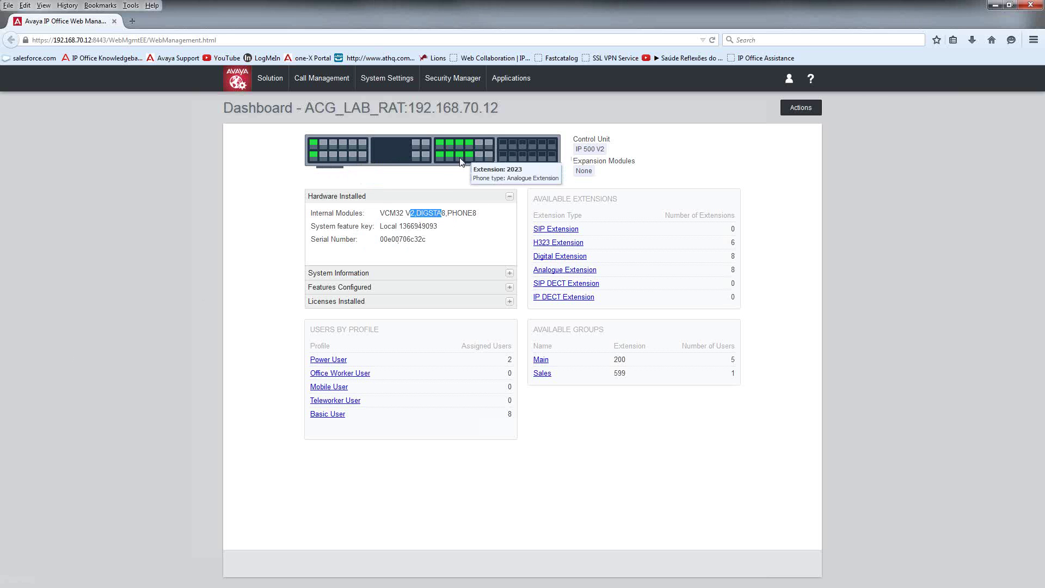
{"action": "left_click", "coordinate": [460, 233]}
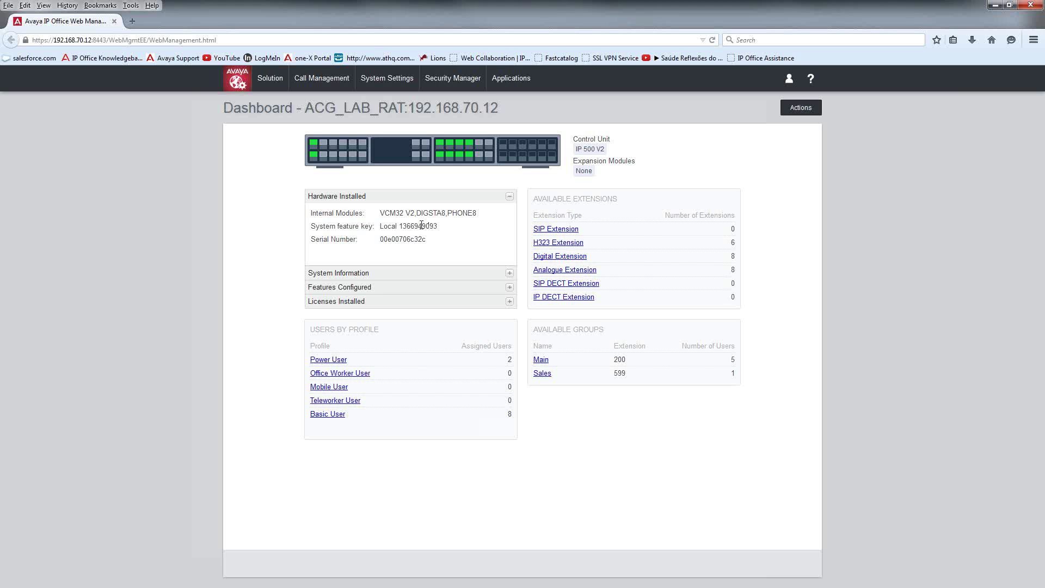
{"action": "left_click_drag", "start_coordinate": [438, 227], "coordinate": [403, 225]}
{"action": "left_click", "coordinate": [344, 229]}
{"action": "left_click_drag", "start_coordinate": [430, 240], "coordinate": [380, 240]}
{"action": "left_click", "coordinate": [271, 225]}
{"action": "left_click", "coordinate": [510, 274]}
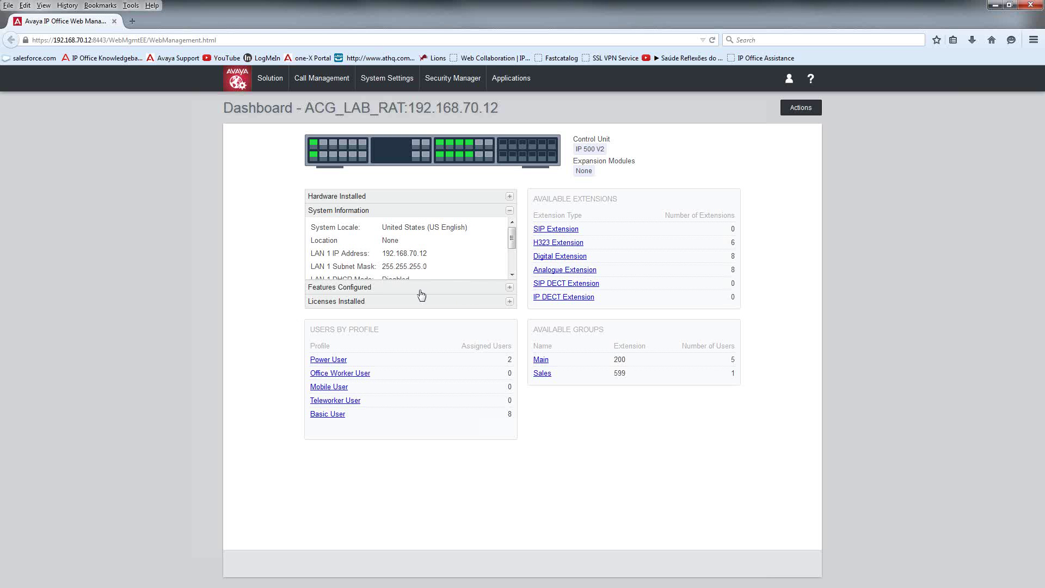
Step: Scroll to the LAN 2 rows and highlight its IP address 10.10.1.9 and DHCP mode Server
{"action": "left_click", "coordinate": [512, 275]}
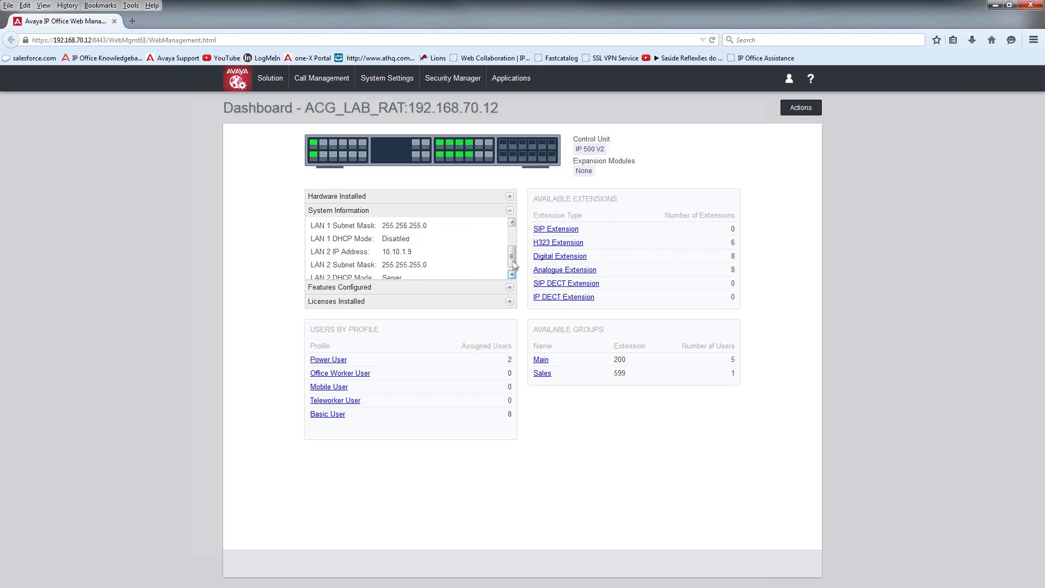
{"action": "left_click_drag", "start_coordinate": [514, 258], "coordinate": [515, 261]}
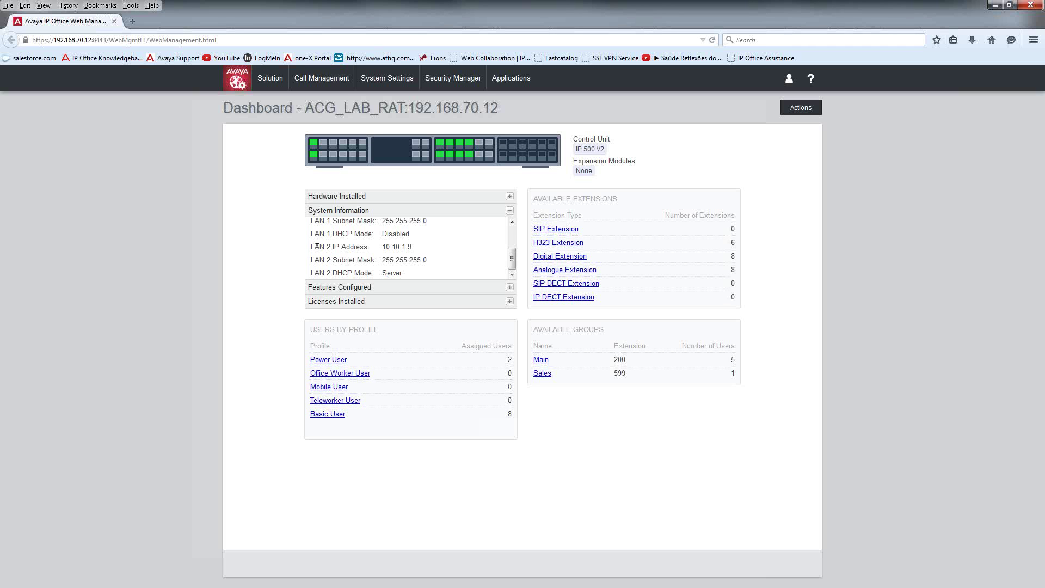
{"action": "left_click_drag", "start_coordinate": [311, 246], "coordinate": [347, 252]}
{"action": "left_click_drag", "start_coordinate": [402, 272], "coordinate": [342, 274]}
{"action": "left_click", "coordinate": [392, 276]}
Step: Expand Features Configured, highlighting Voicemail Pro, then expand Licenses Installed
{"action": "left_click", "coordinate": [367, 290]}
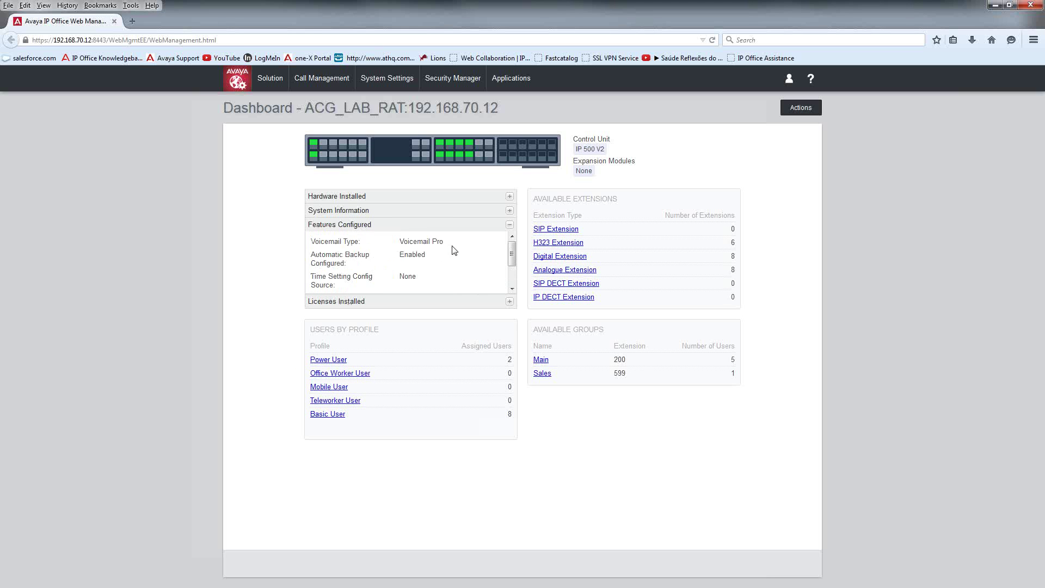
{"action": "left_click_drag", "start_coordinate": [452, 245], "coordinate": [369, 294]}
{"action": "left_click", "coordinate": [510, 302]}
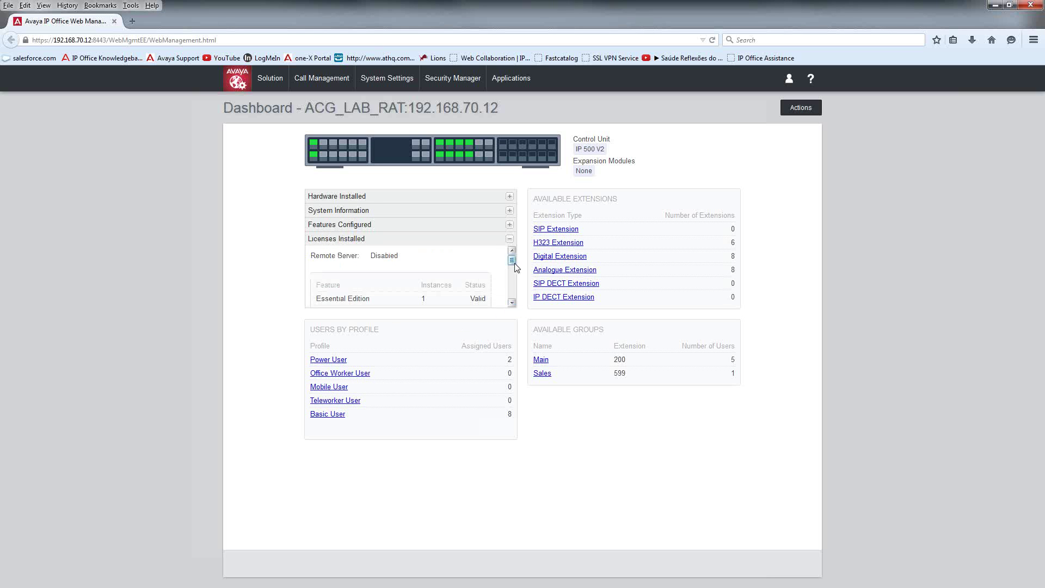
{"action": "scroll", "coordinate": [515, 264], "scroll_direction": "down", "scroll_amount": 2}
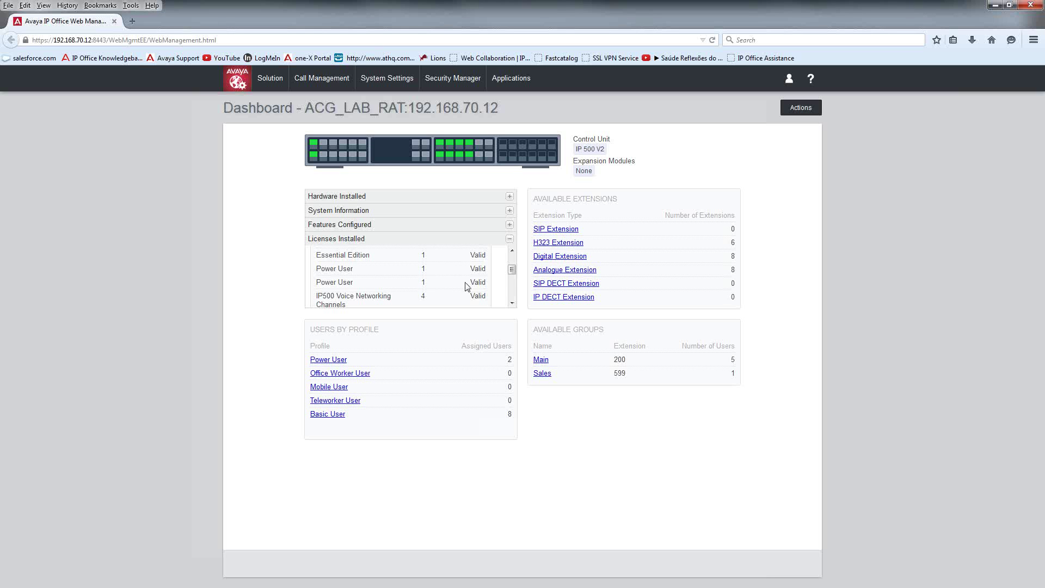
Step: Review the installed licences, highlighting Software Upgrade 8 and the analogue extension count of 8
{"action": "left_click", "coordinate": [512, 303]}
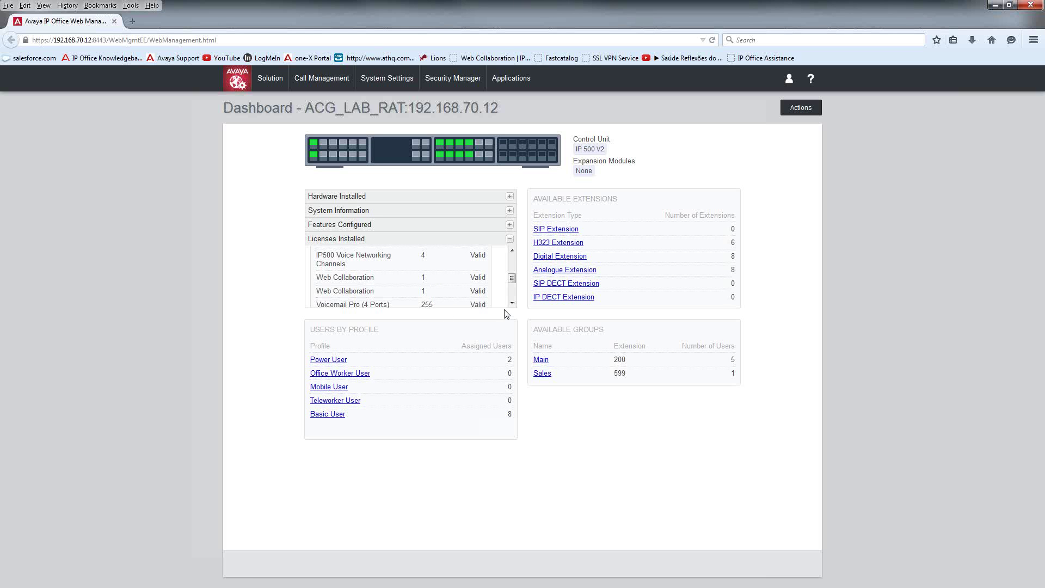
{"action": "scroll", "coordinate": [511, 304], "scroll_direction": "down", "scroll_amount": 3}
{"action": "scroll", "coordinate": [511, 263], "scroll_direction": "up", "scroll_amount": 3}
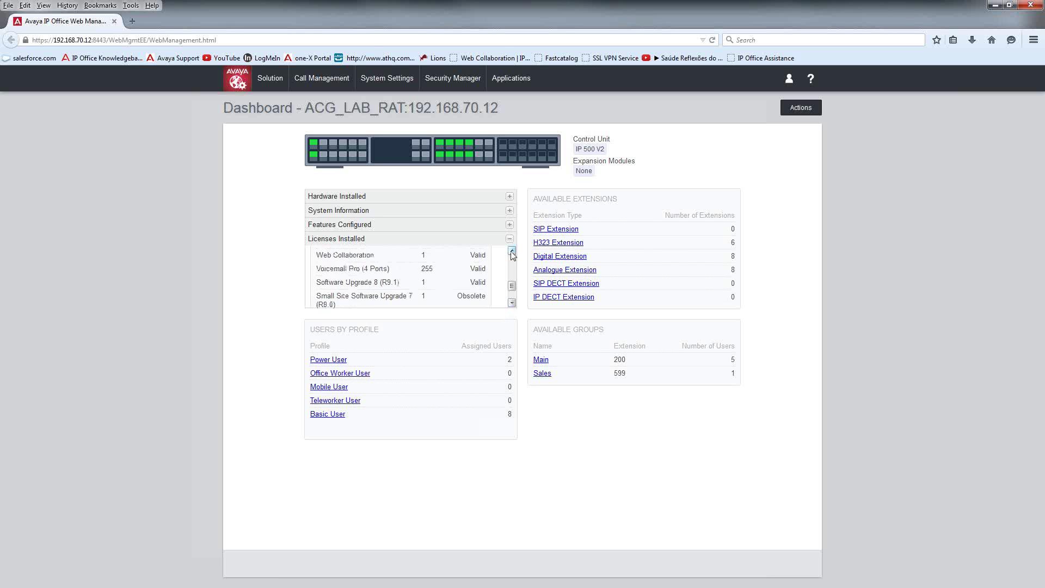
{"action": "scroll", "coordinate": [389, 294], "scroll_direction": "down", "scroll_amount": 2}
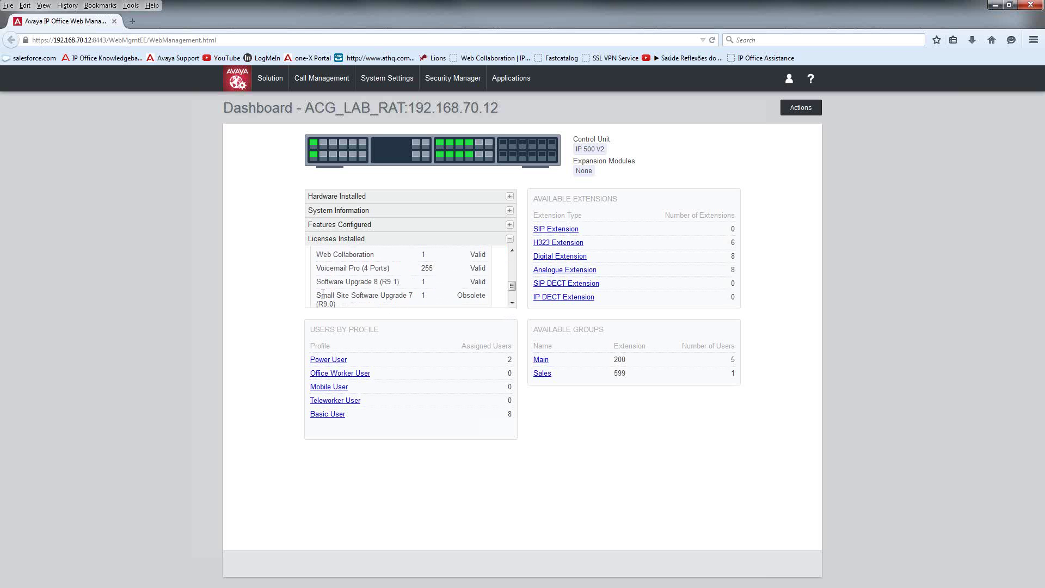
{"action": "left_click_drag", "start_coordinate": [412, 287], "coordinate": [358, 284]}
{"action": "left_click", "coordinate": [246, 364]}
{"action": "double_click", "coordinate": [723, 271]}
{"action": "left_click", "coordinate": [318, 78]}
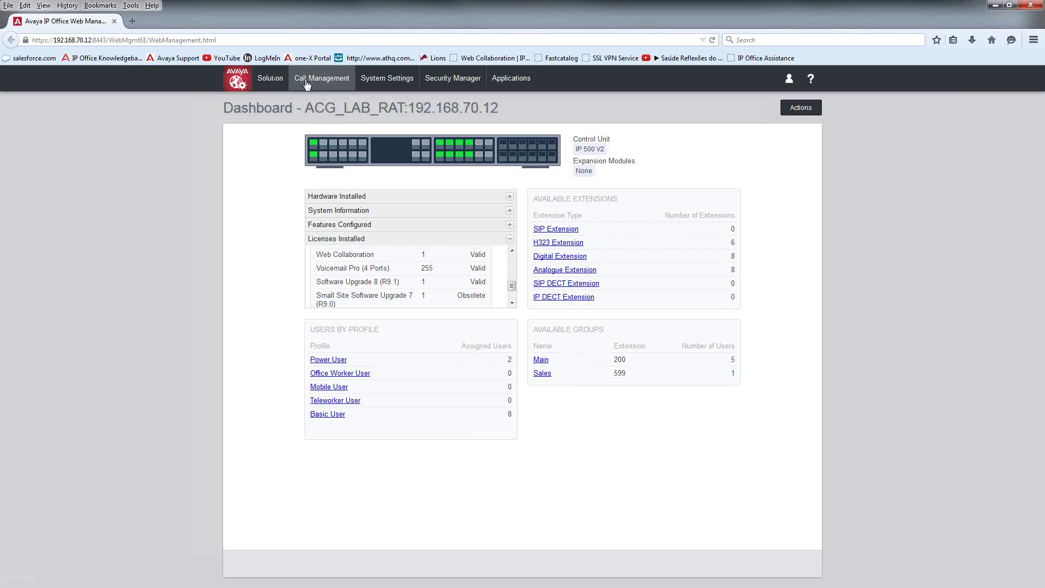
Step: Open the Users list and filter it to extension 2011
{"action": "left_click", "coordinate": [311, 83]}
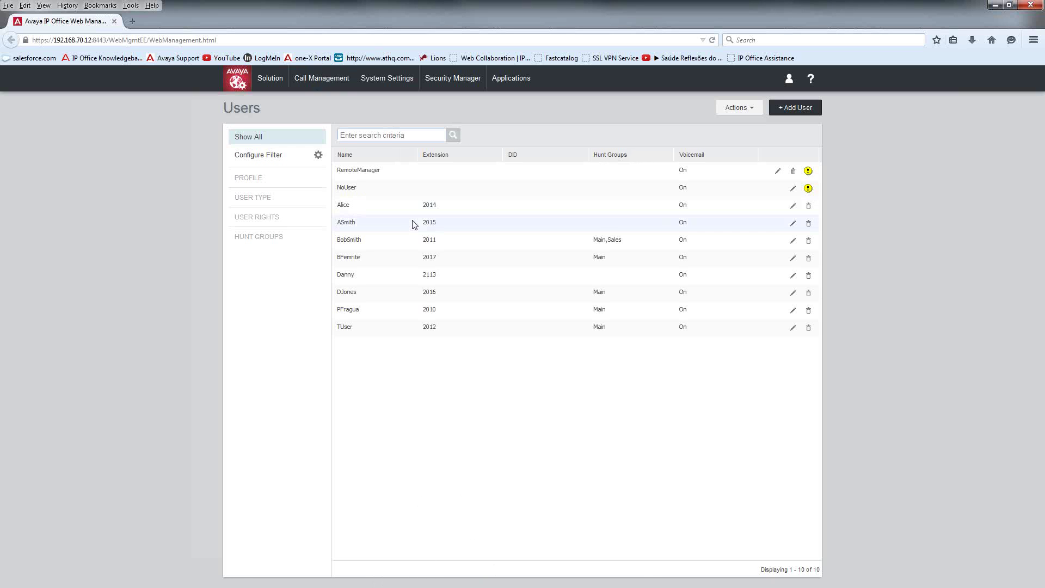
{"action": "type", "text": "2011"}
{"action": "key", "text": "Return"}
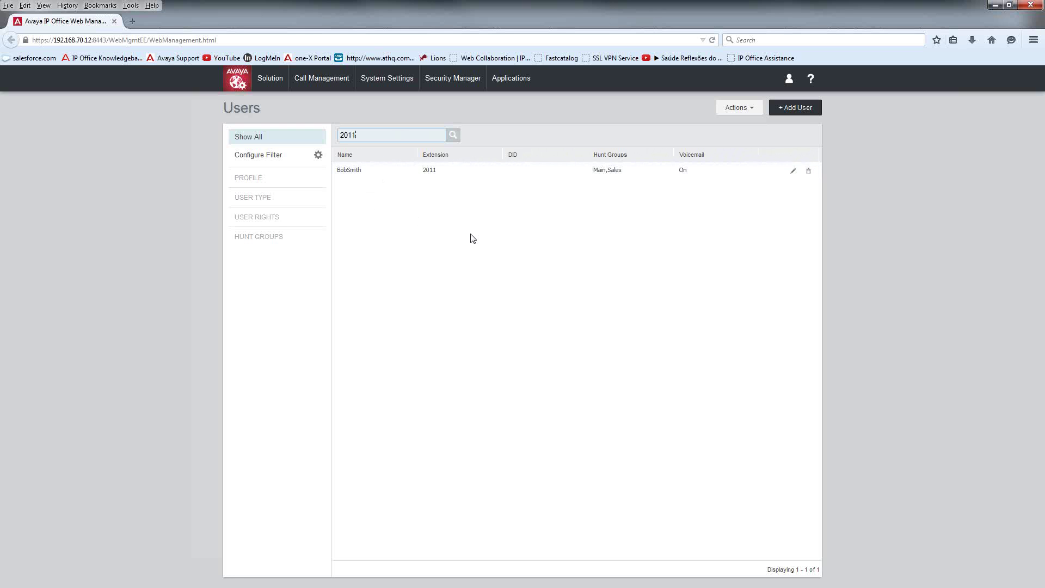
Step: Re-enter 2011 in the search, then start adding a new user
{"action": "key", "text": "BackSpace"}
{"action": "key", "text": "BackSpace"}
{"action": "key", "text": "BackSpace"}
{"action": "key", "text": "BackSpace"}
{"action": "type", "text": "2011"}
{"action": "left_click", "coordinate": [745, 111]}
{"action": "left_click", "coordinate": [796, 111]}
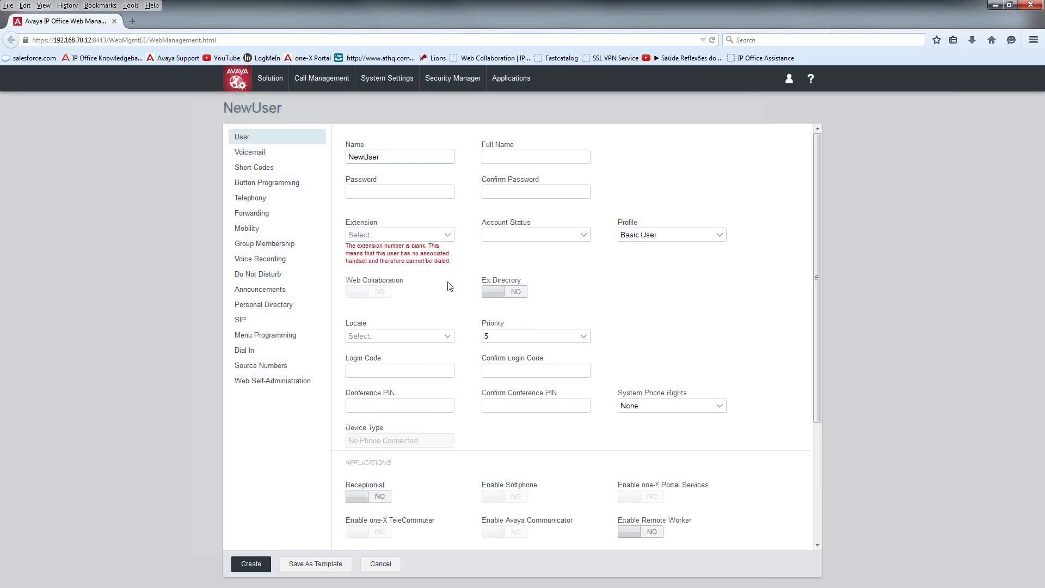
Step: Replace NewUser with the new user name and full name, and enter a matching password and confirmation
{"action": "key", "text": "Delete"}
{"action": "key", "text": "Delete"}
{"action": "key", "text": "Delete"}
{"action": "key", "text": "Delete"}
{"action": "key", "text": "Delete"}
{"action": "key", "text": "Delete"}
{"action": "type", "text": "WWhite"}
{"action": "type", "text": "W"}
{"action": "type", "text": "alter Whi"}
{"action": "type", "text": "te"}
{"action": "key", "text": "Tab"}
{"action": "type", "text": "1234"}
{"action": "key", "text": "Tab"}
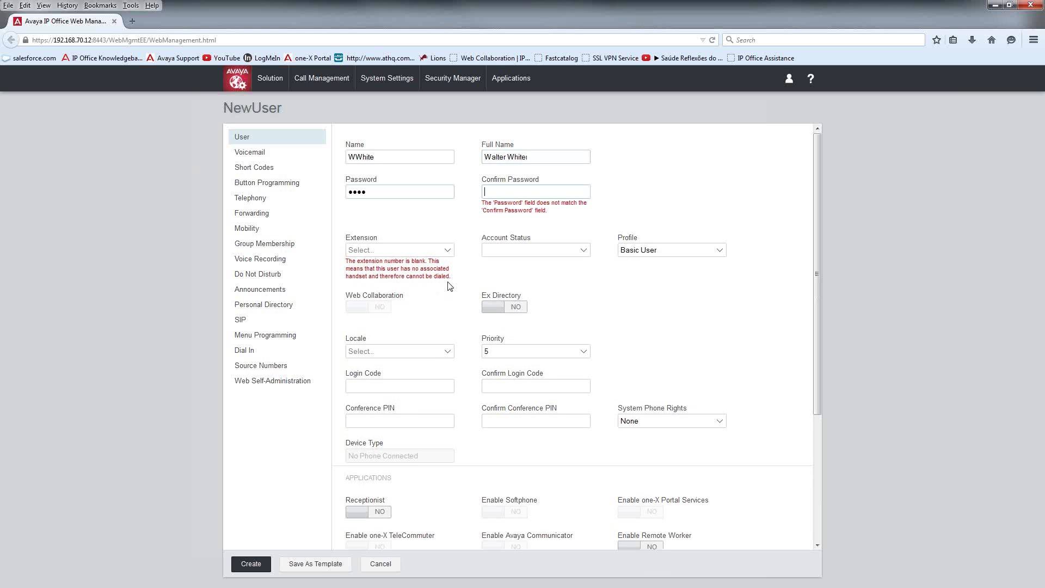
{"action": "type", "text": "1234"}
{"action": "key", "text": "Tab"}
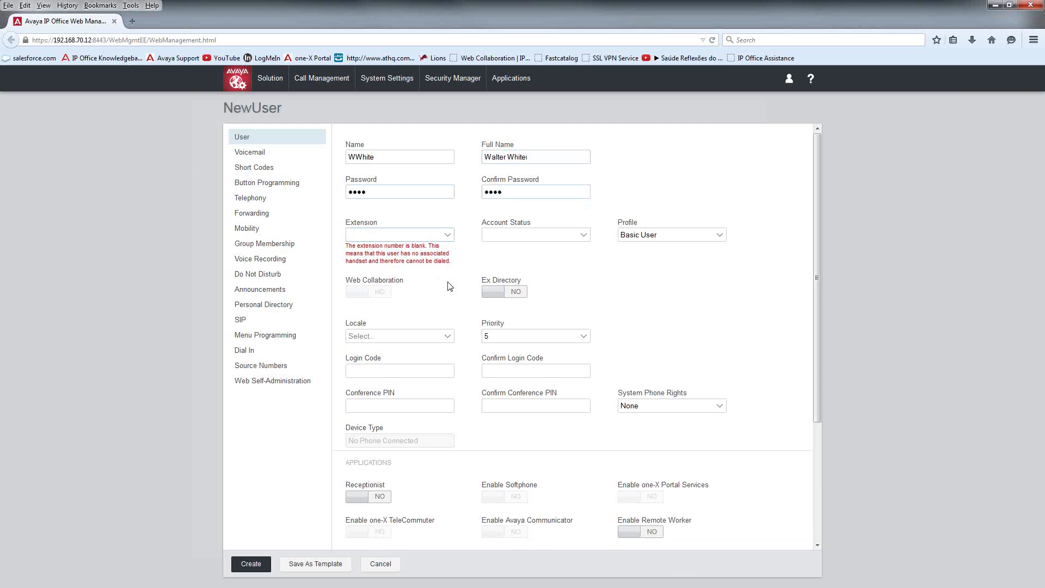
Step: Assign extension 2018 to the new user and set its account status to Enabled
{"action": "left_click", "coordinate": [447, 237]}
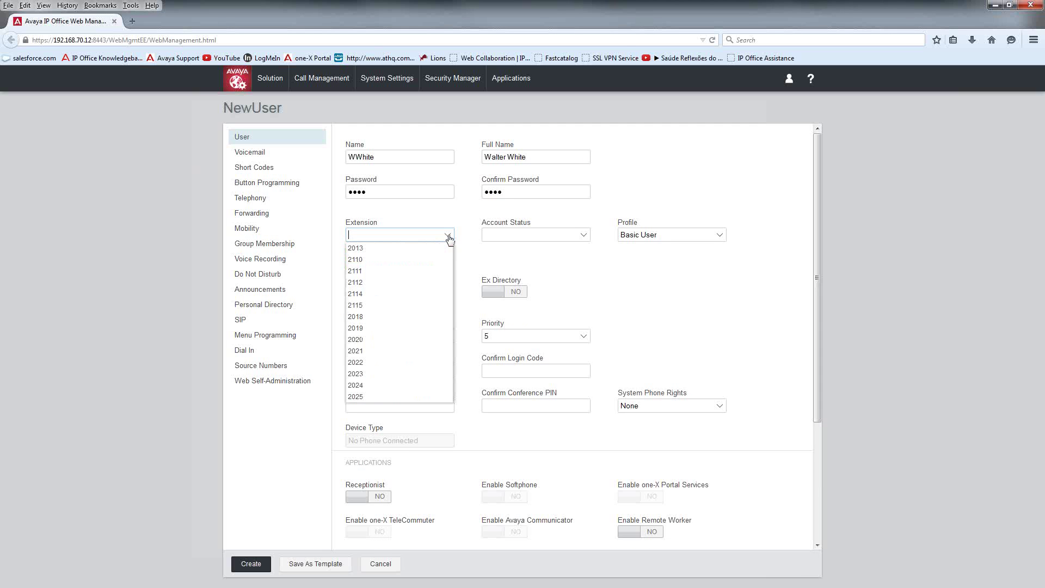
{"action": "left_click", "coordinate": [409, 322]}
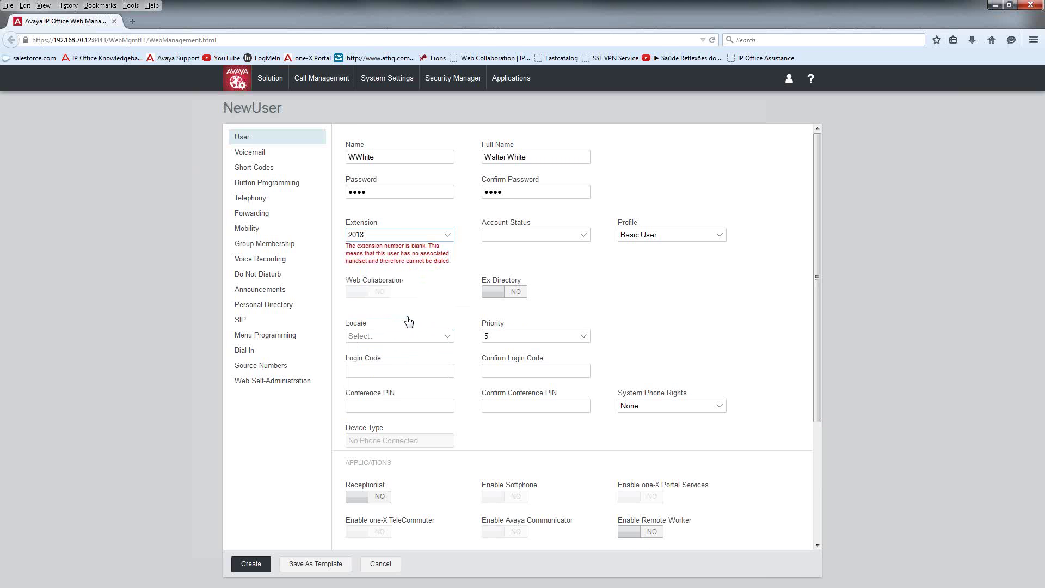
{"action": "left_click", "coordinate": [520, 235]}
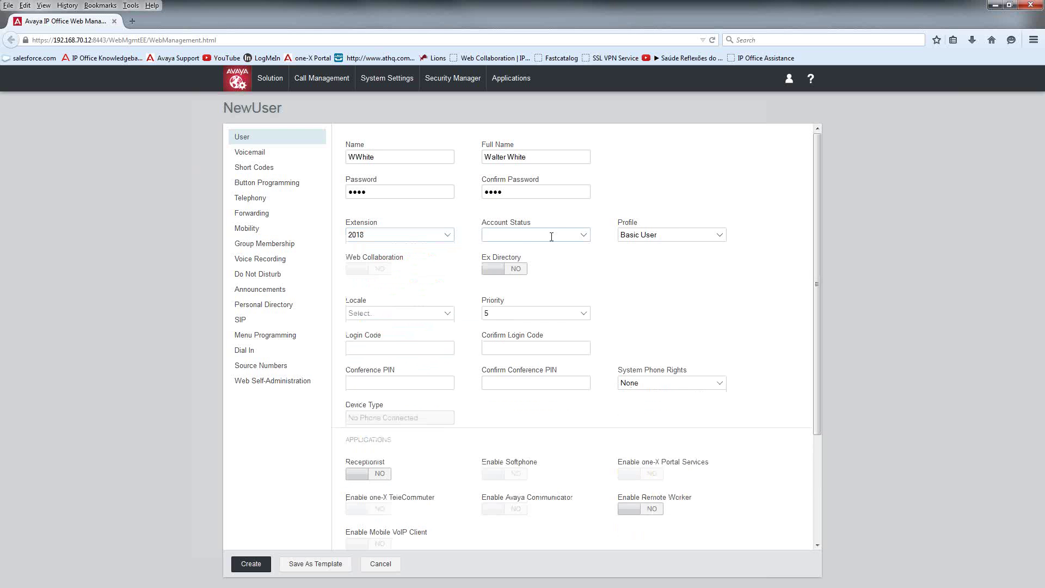
{"action": "left_click", "coordinate": [583, 234]}
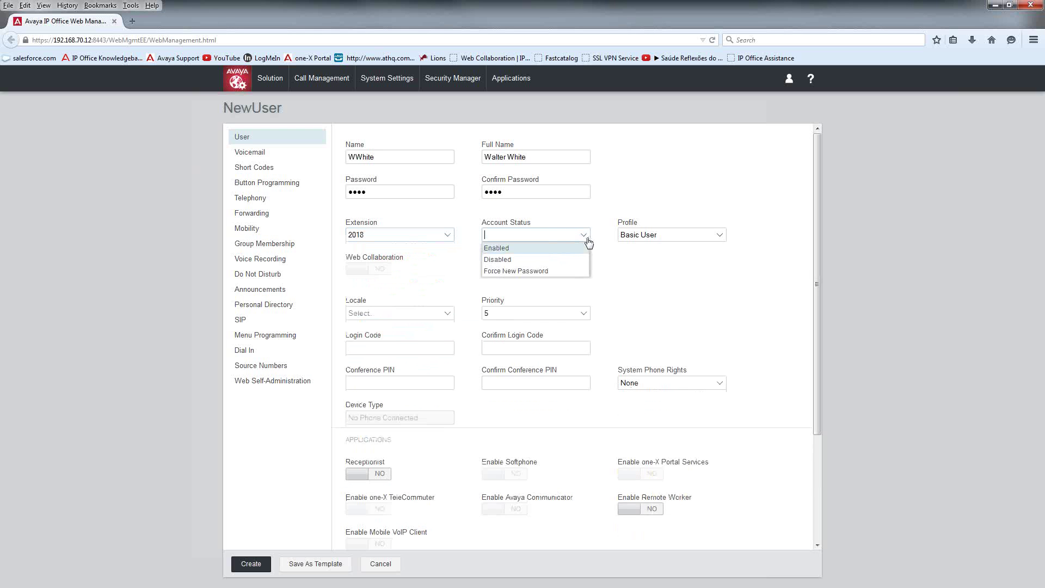
{"action": "left_click", "coordinate": [520, 249]}
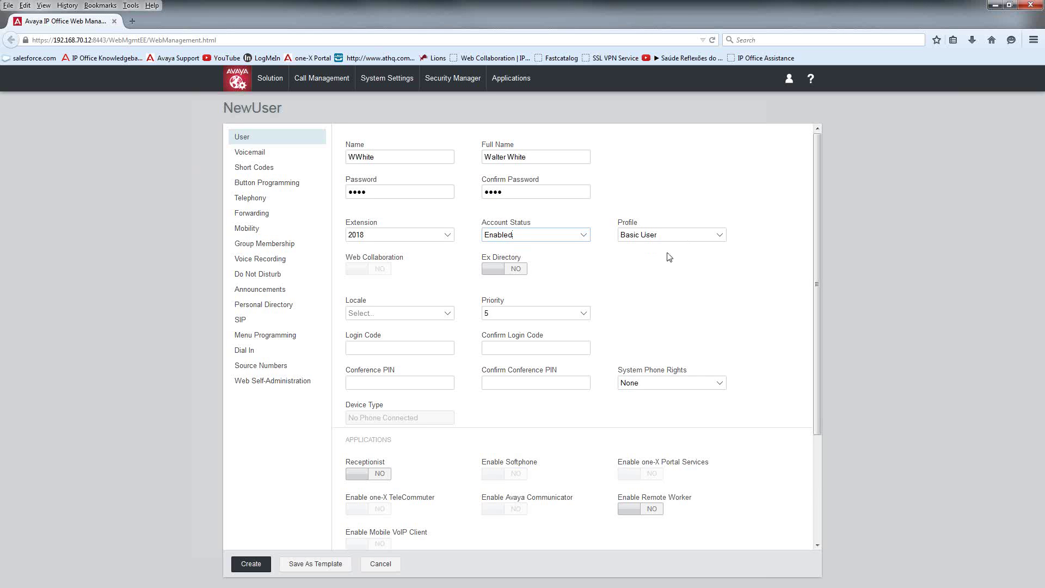
Step: Switch the profile to Power User, then set it back to Basic User
{"action": "left_click", "coordinate": [713, 237]}
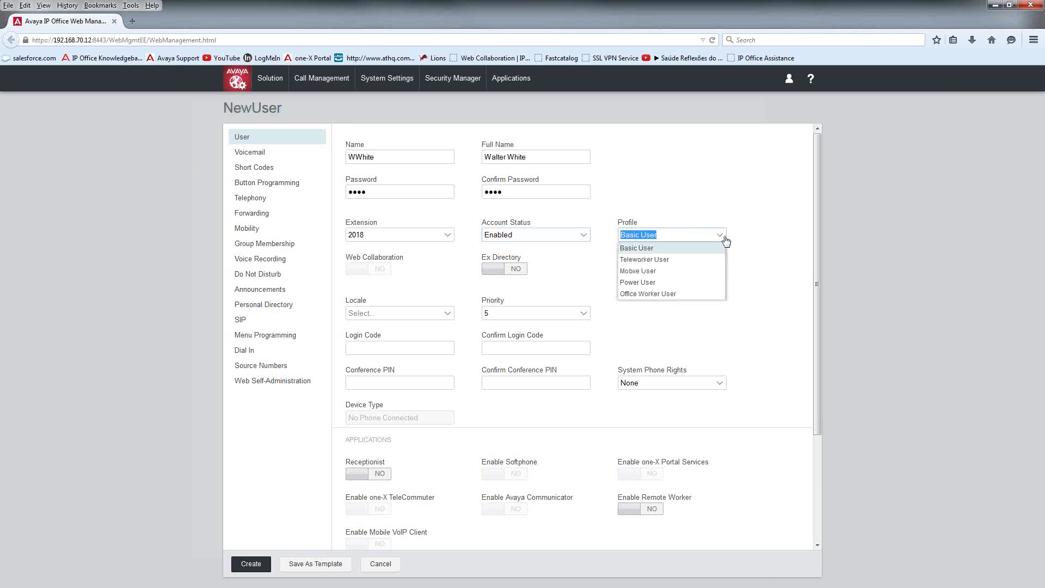
{"action": "left_click", "coordinate": [726, 204]}
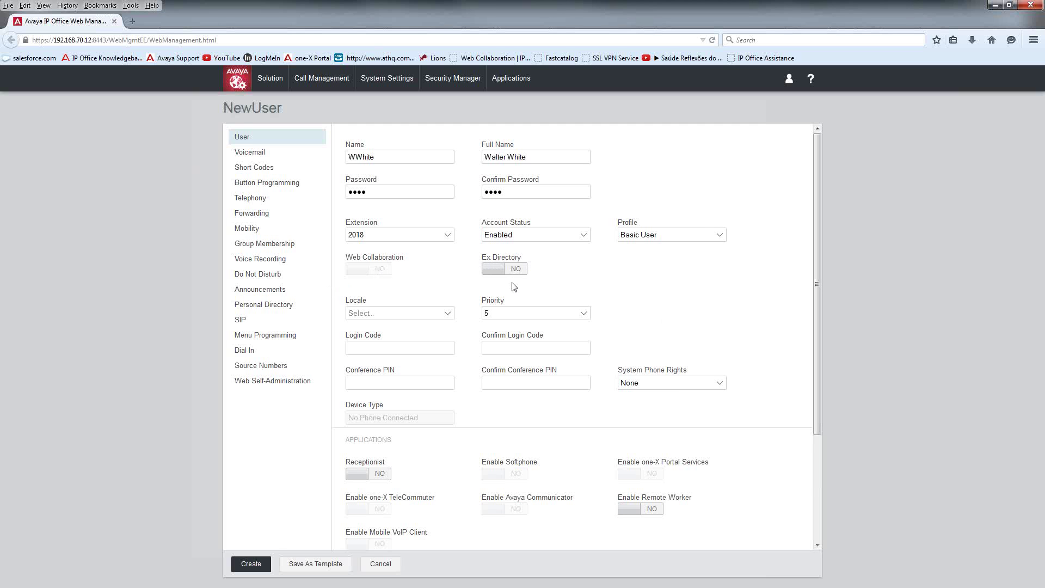
{"action": "left_click", "coordinate": [717, 240]}
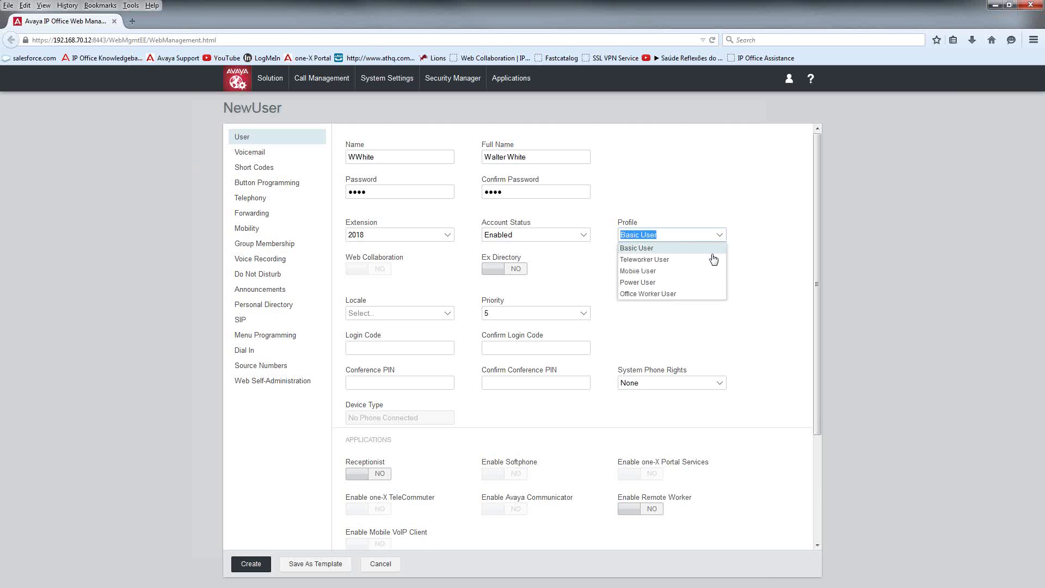
{"action": "left_click", "coordinate": [675, 282]}
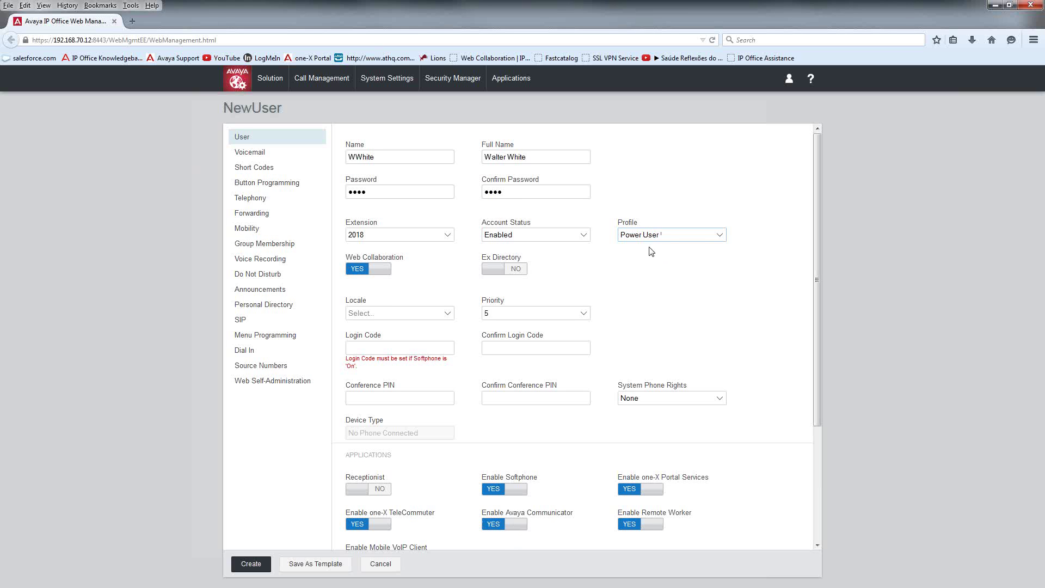
{"action": "left_click", "coordinate": [721, 238]}
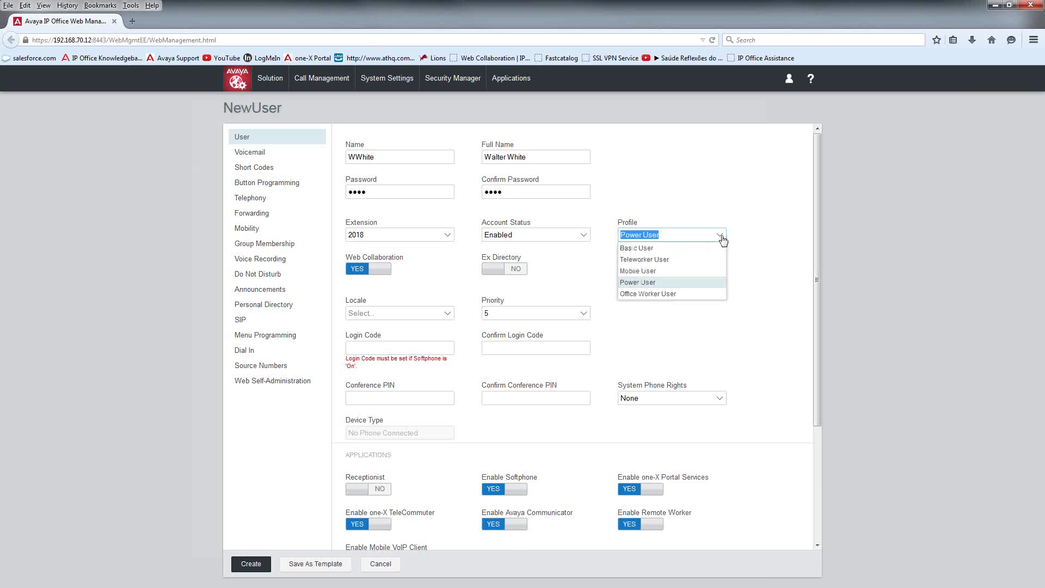
{"action": "left_click", "coordinate": [673, 248]}
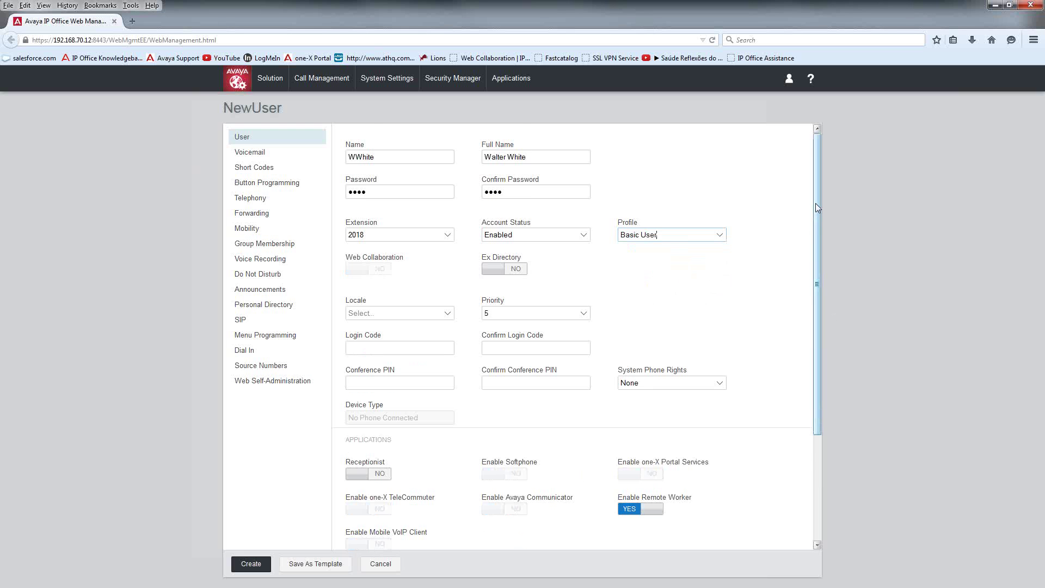
{"action": "left_click_drag", "start_coordinate": [815, 204], "coordinate": [813, 337]}
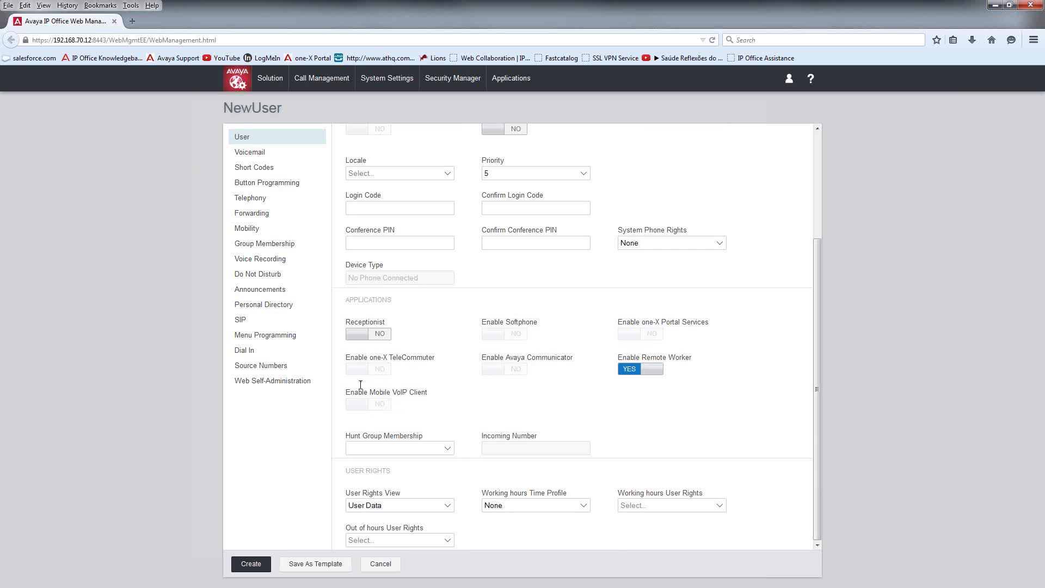
Step: Add the user to the Sales hunt group, create it, and acknowledge the groups notice
{"action": "left_click", "coordinate": [387, 450]}
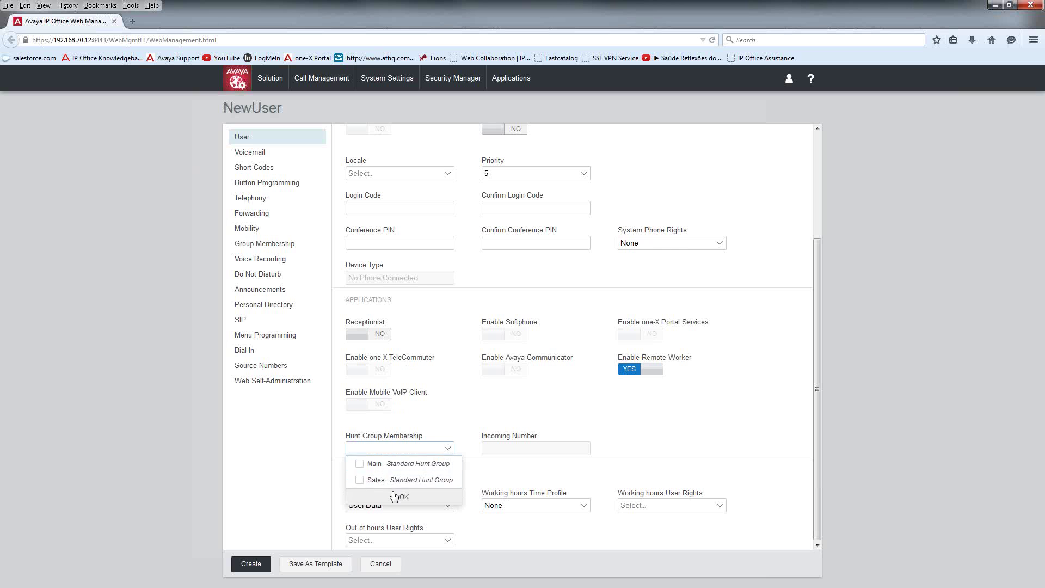
{"action": "left_click", "coordinate": [360, 482]}
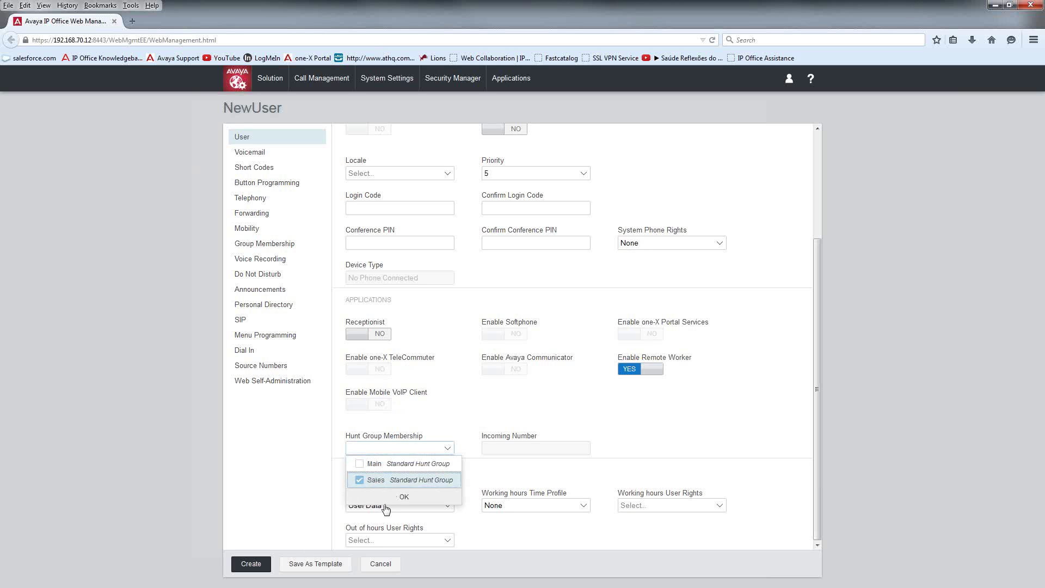
{"action": "left_click", "coordinate": [410, 496]}
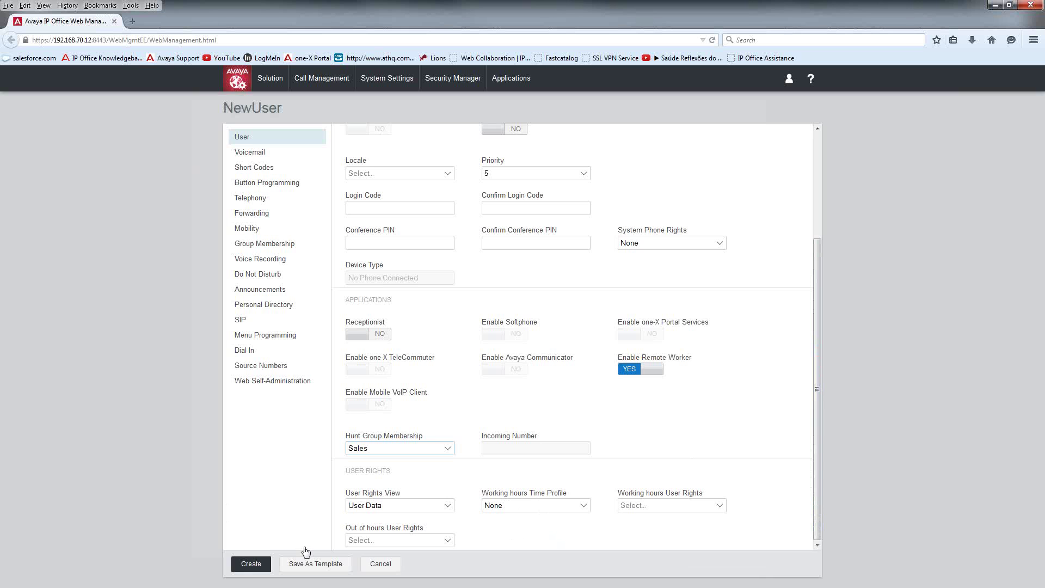
{"action": "left_click", "coordinate": [261, 567]}
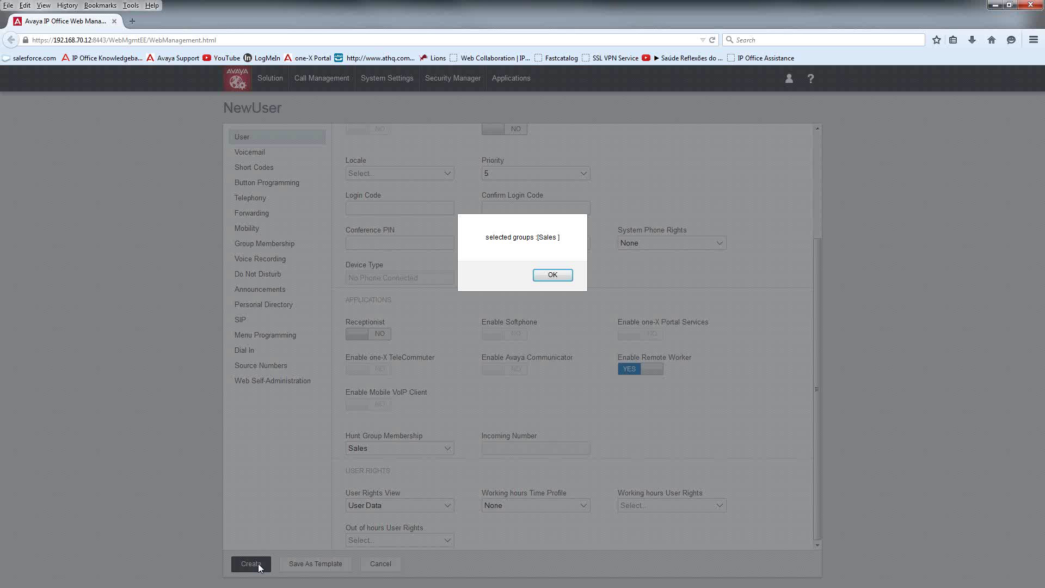
{"action": "left_click", "coordinate": [551, 276]}
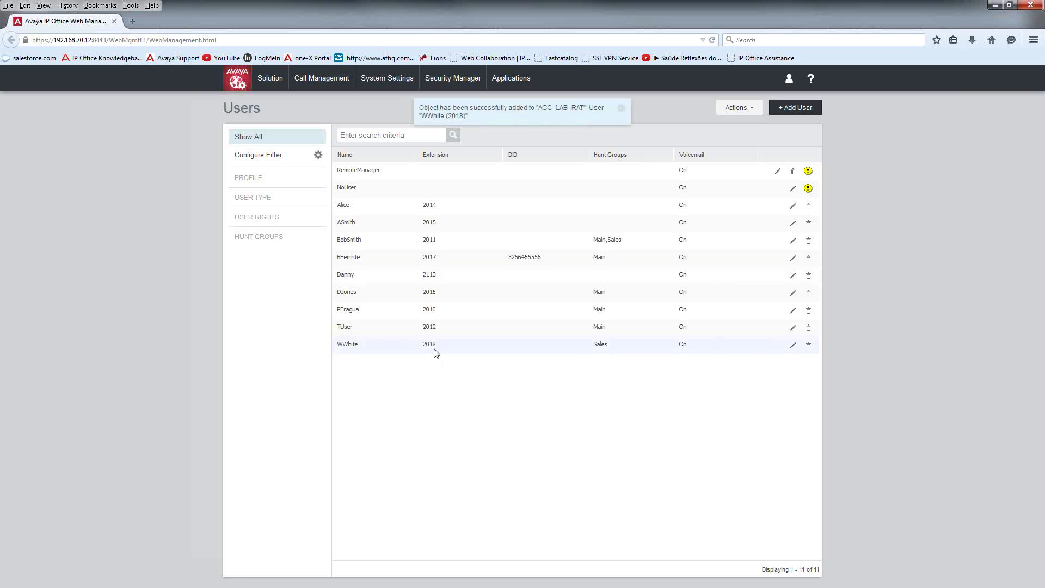
Step: Open the extension 2018 row in the Users list for editing
{"action": "left_click", "coordinate": [794, 348]}
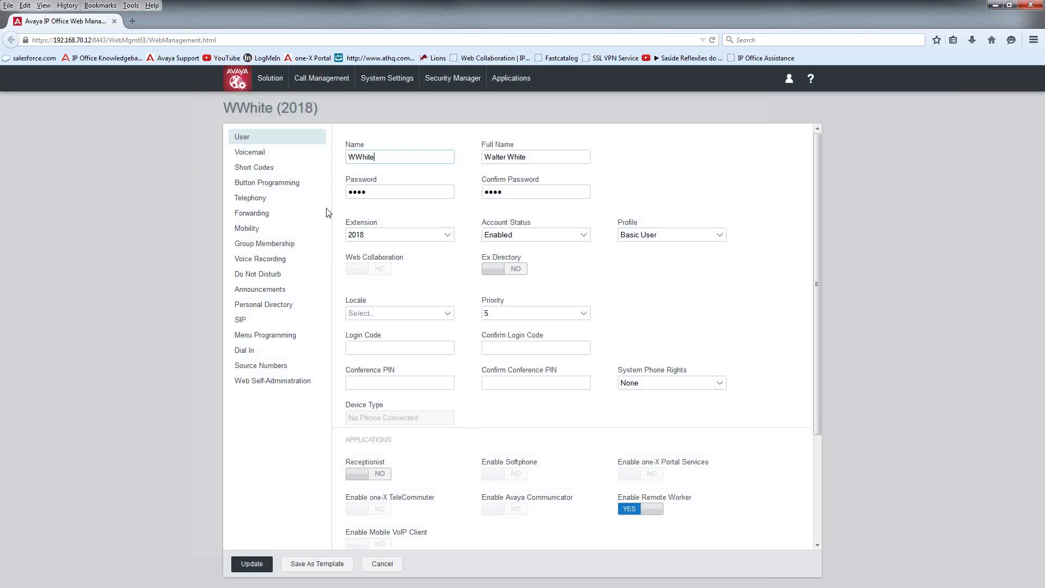
Step: Set and confirm a voicemail code for the 2018 user, and enter their voicemail e-mail address
{"action": "left_click", "coordinate": [244, 153]}
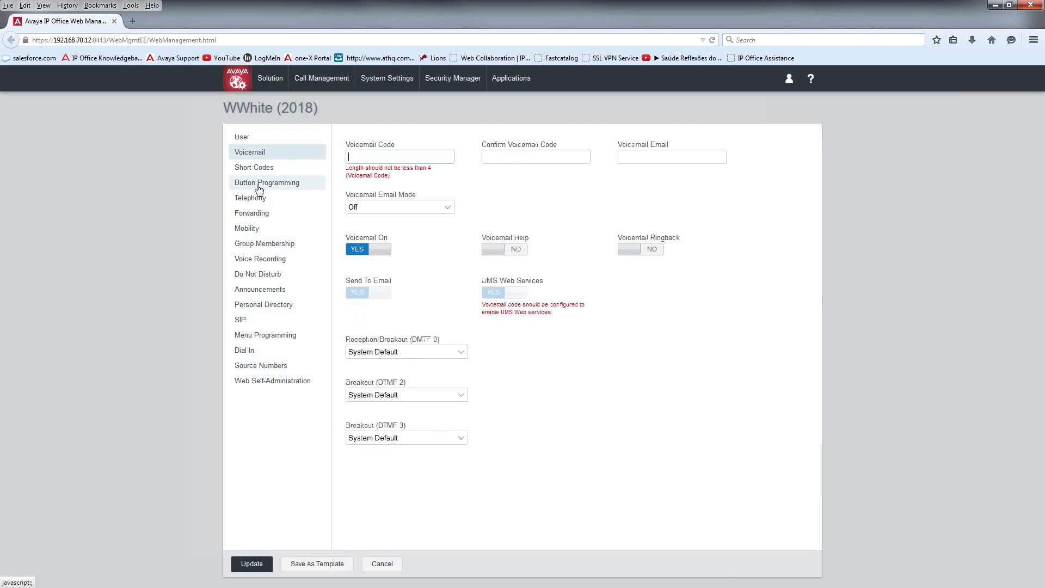
{"action": "type", "text": "1234"}
{"action": "key", "text": "Tab"}
{"action": "type", "text": "1234"}
{"action": "key", "text": "Tab"}
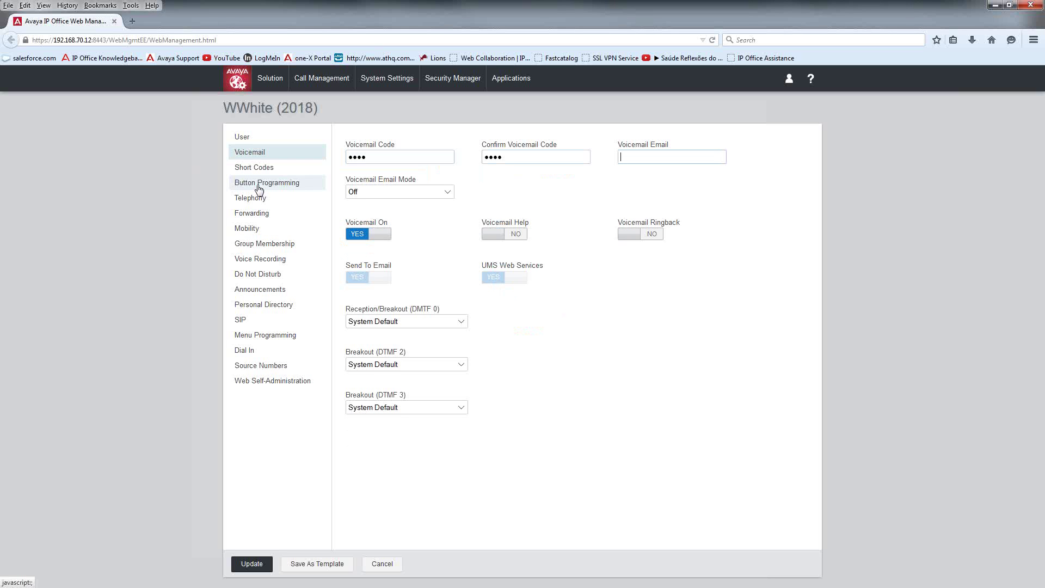
{"action": "left_click", "coordinate": [322, 78]}
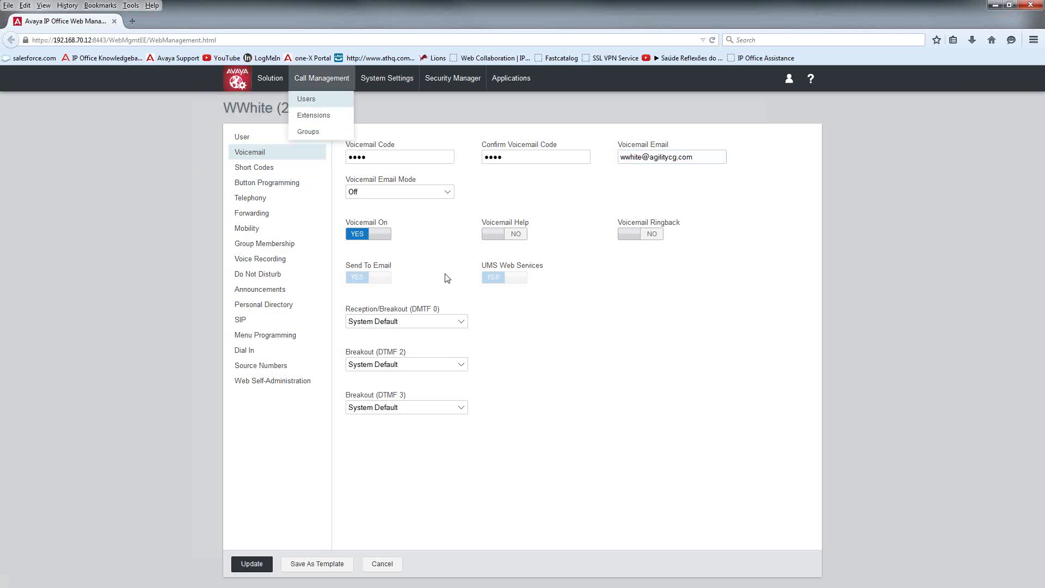
{"action": "left_click", "coordinate": [633, 261]}
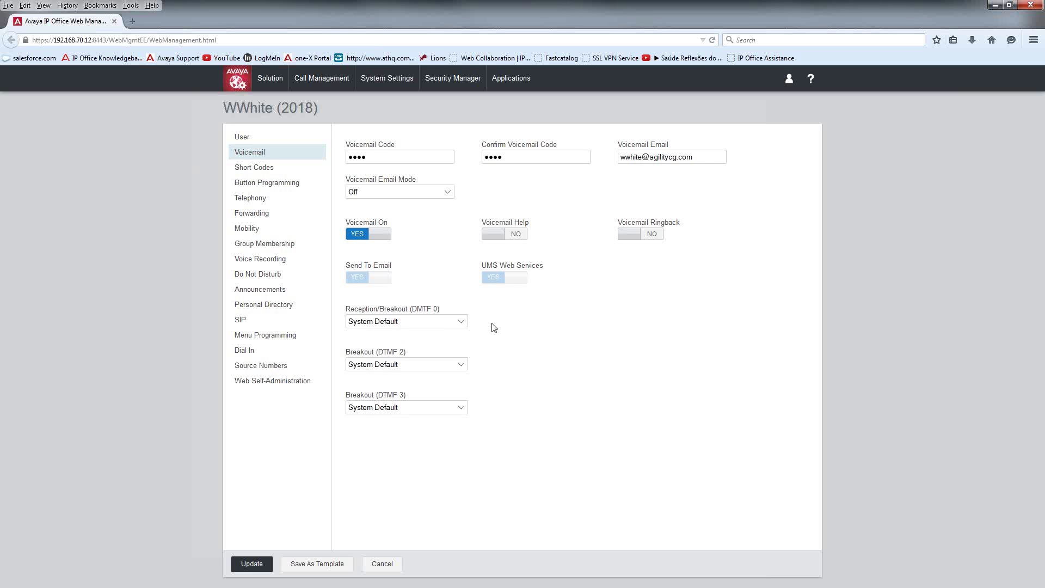
Step: Route Reception/Breakout (DTMF 0) callers to Main and view the user's short codes
{"action": "left_click", "coordinate": [461, 322]}
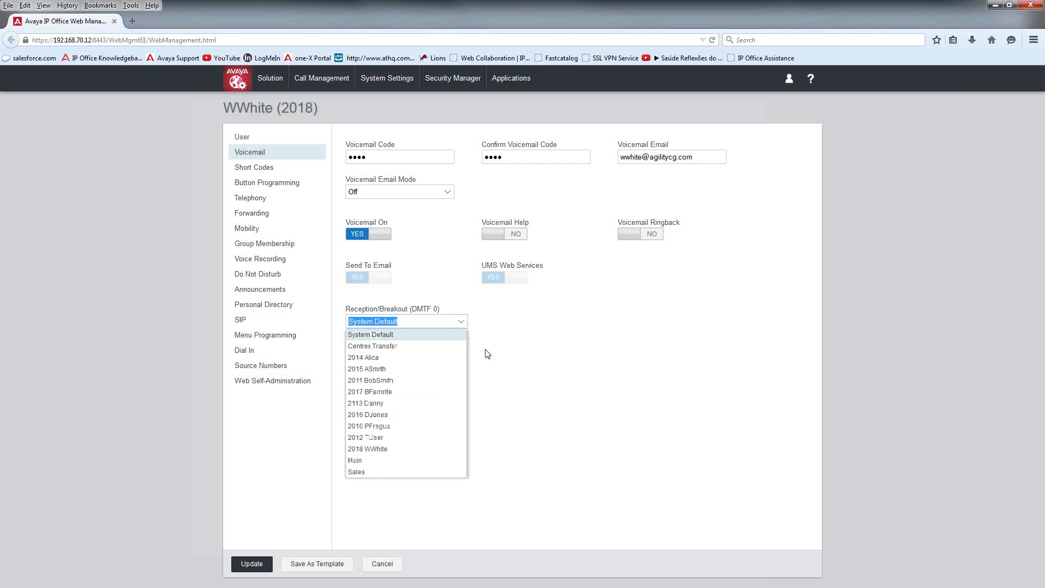
{"action": "left_click", "coordinate": [372, 462]}
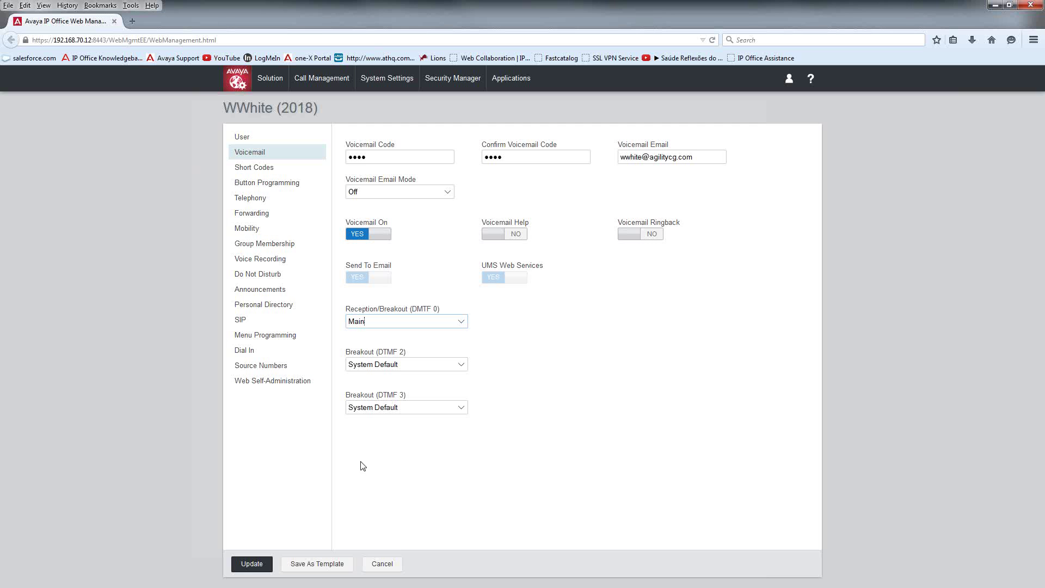
{"action": "left_click", "coordinate": [273, 170]}
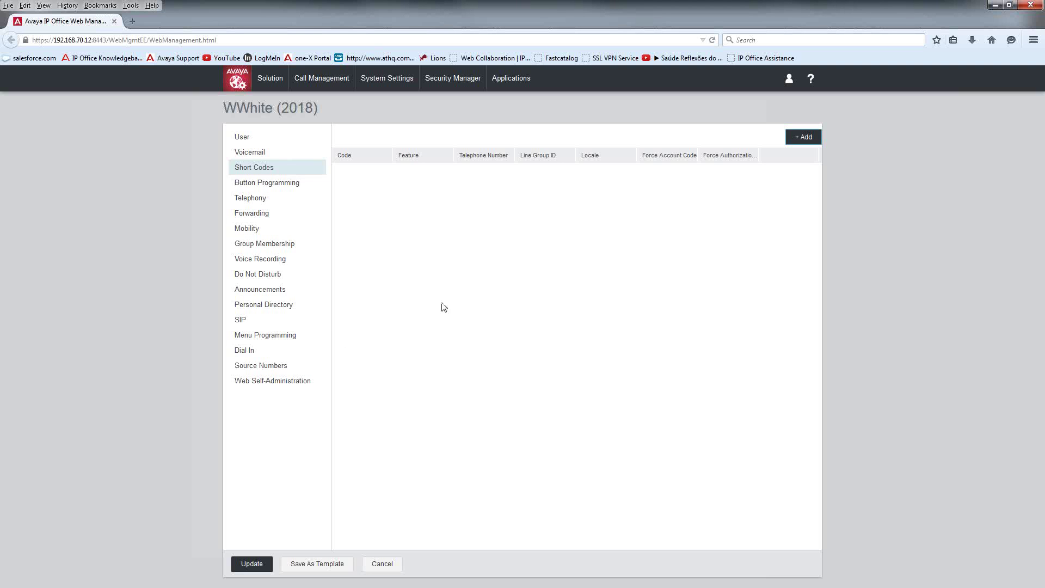
Step: In Button Programming, edit button 4 and label it 'Park 1'
{"action": "left_click", "coordinate": [292, 183]}
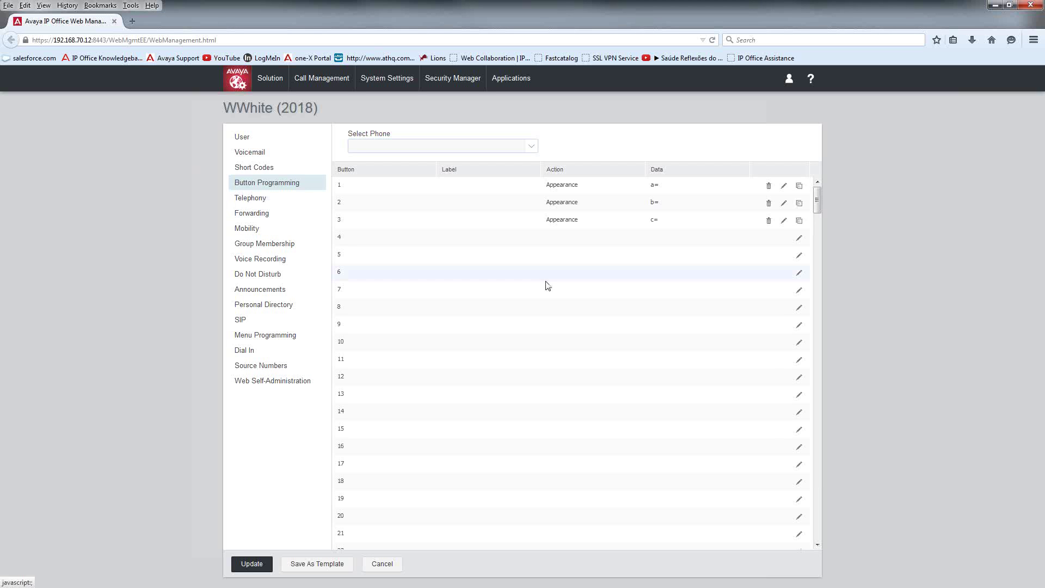
{"action": "left_click", "coordinate": [589, 249]}
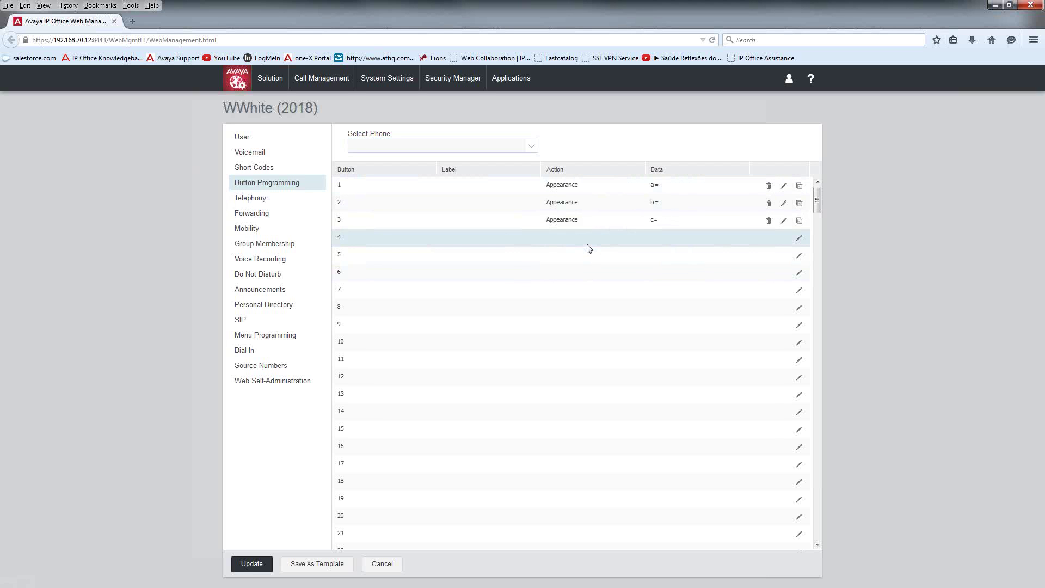
{"action": "left_click", "coordinate": [799, 238]}
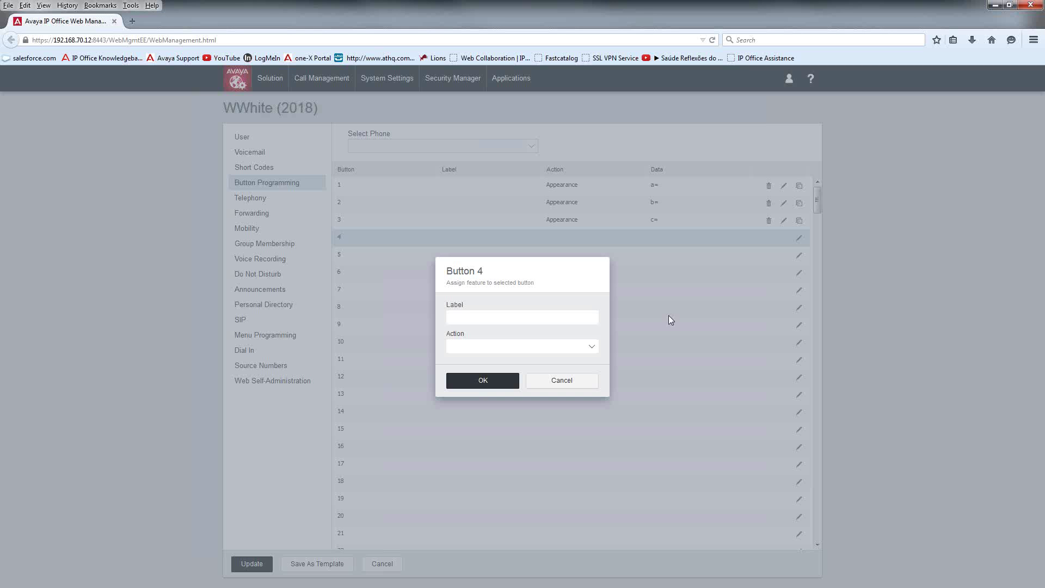
{"action": "left_click", "coordinate": [495, 319]}
{"action": "type", "text": "Park 1"}
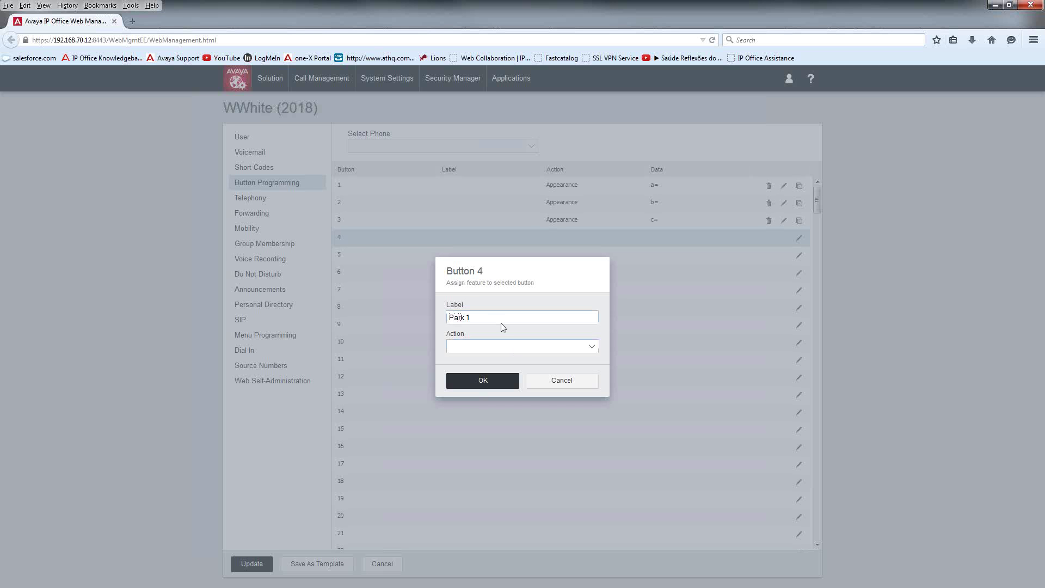
Step: Give button 4 the Call Park action from the Emulation group with data 1 and save it
{"action": "left_click", "coordinate": [592, 348]}
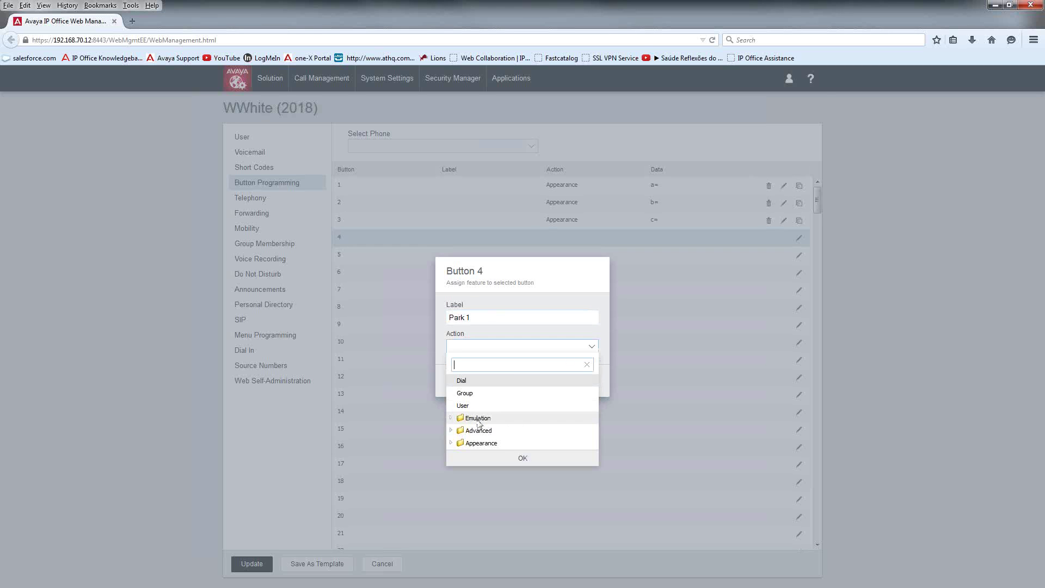
{"action": "left_click", "coordinate": [479, 419]}
{"action": "scroll", "coordinate": [514, 433], "scroll_direction": "down", "scroll_amount": 2}
{"action": "scroll", "coordinate": [513, 433], "scroll_direction": "down", "scroll_amount": 5}
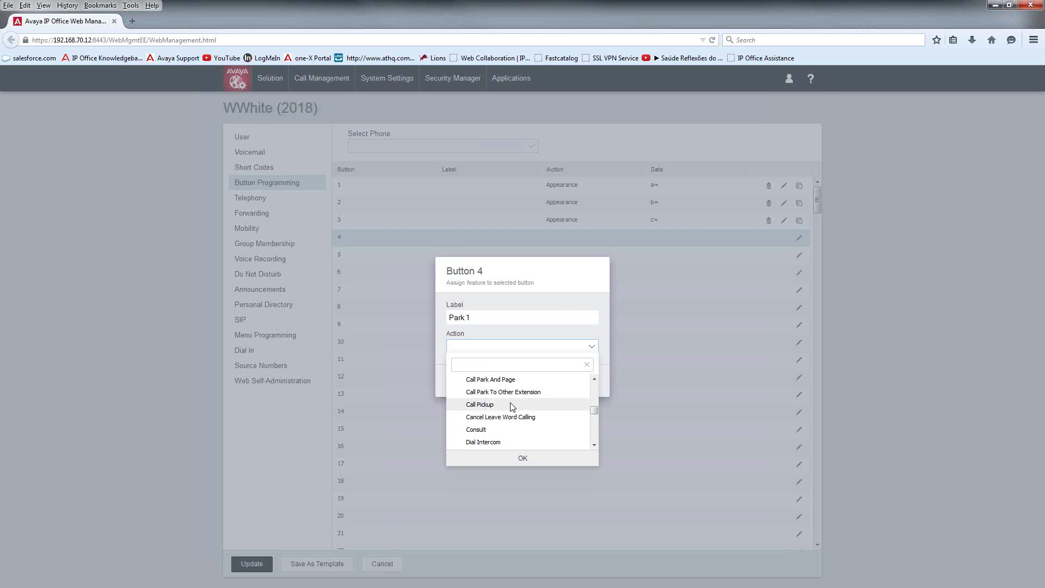
{"action": "scroll", "coordinate": [498, 403], "scroll_direction": "up", "scroll_amount": 2}
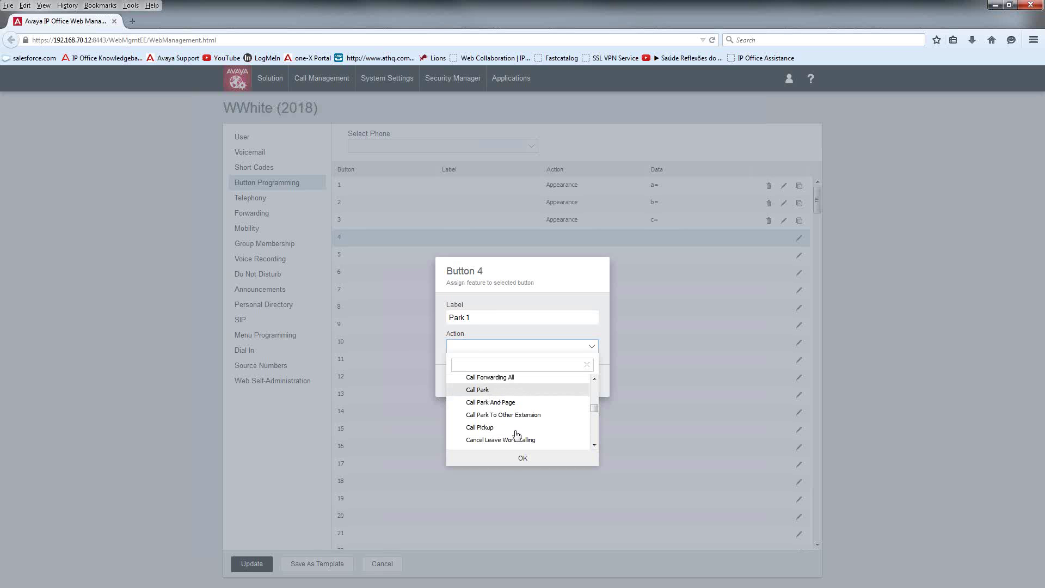
{"action": "left_click", "coordinate": [523, 461]}
{"action": "left_click", "coordinate": [473, 364]}
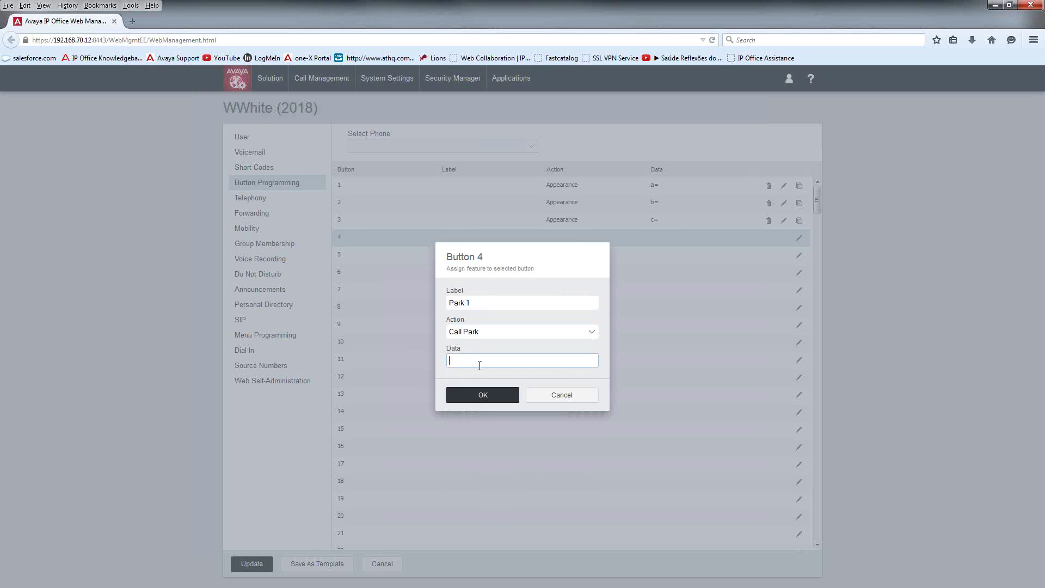
{"action": "left_click", "coordinate": [487, 396]}
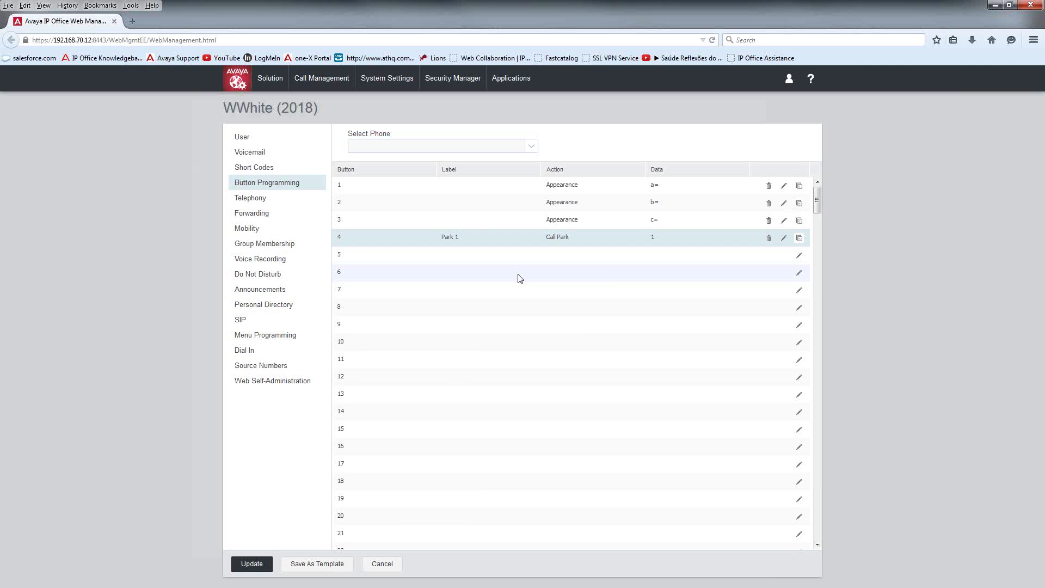
{"action": "left_click", "coordinate": [799, 256]}
Step: Label button 5 'Park 2'
{"action": "left_click", "coordinate": [480, 316]}
{"action": "type", "text": "Park 2"}
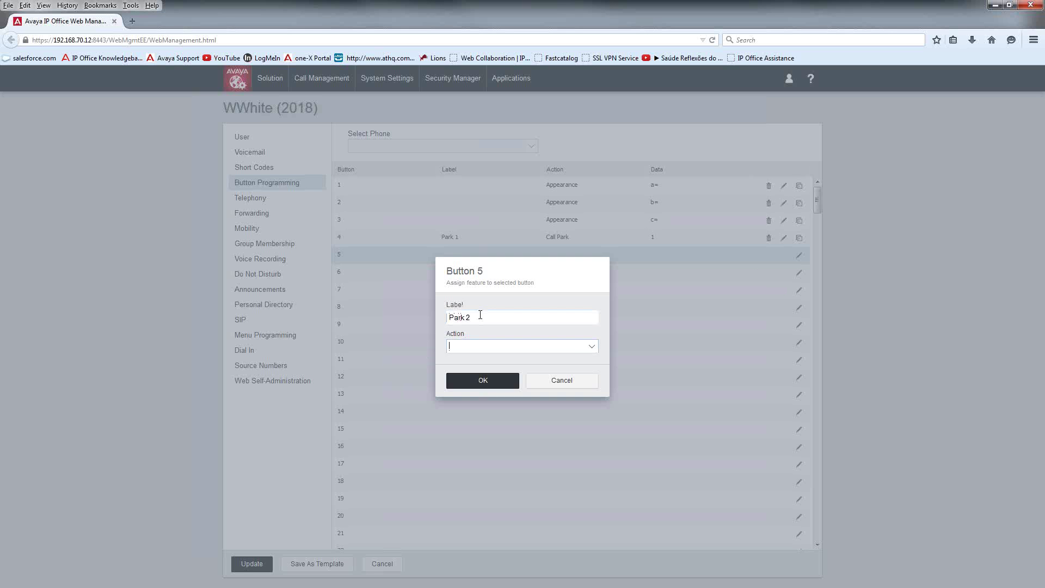
{"action": "left_click", "coordinate": [592, 350]}
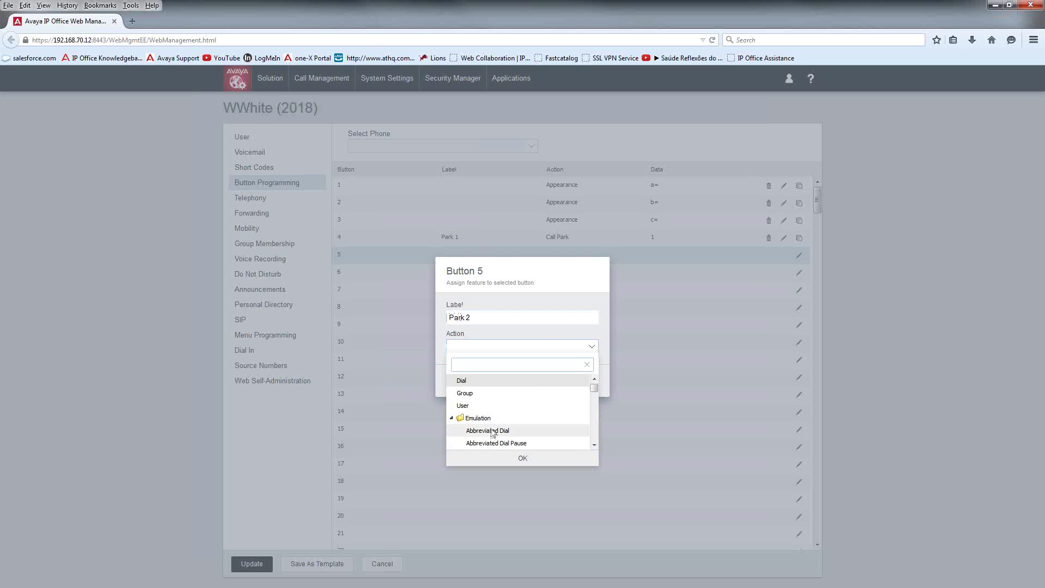
{"action": "scroll", "coordinate": [496, 436], "scroll_direction": "down", "scroll_amount": 5}
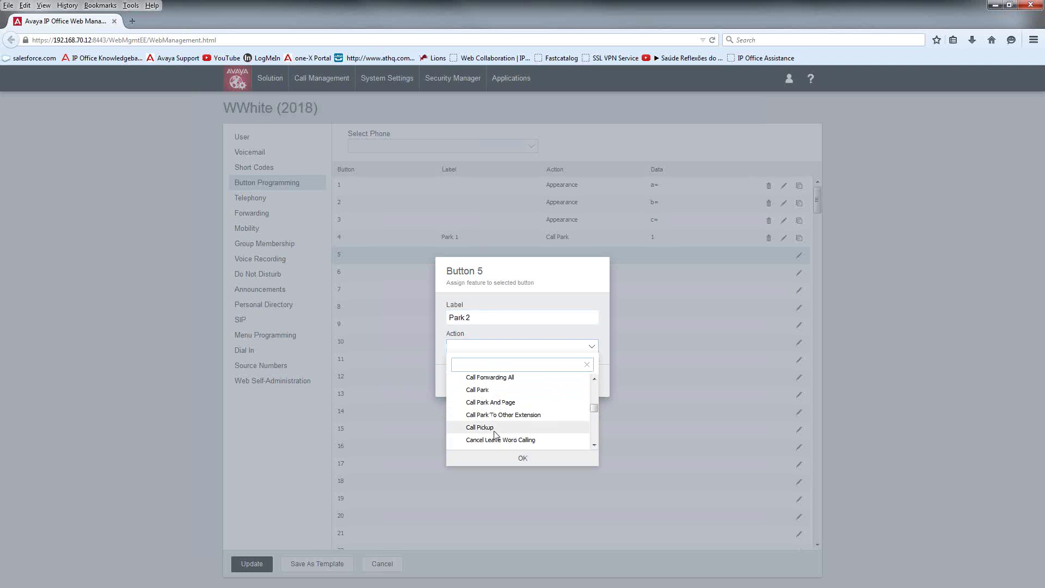
{"action": "left_click", "coordinate": [537, 457]}
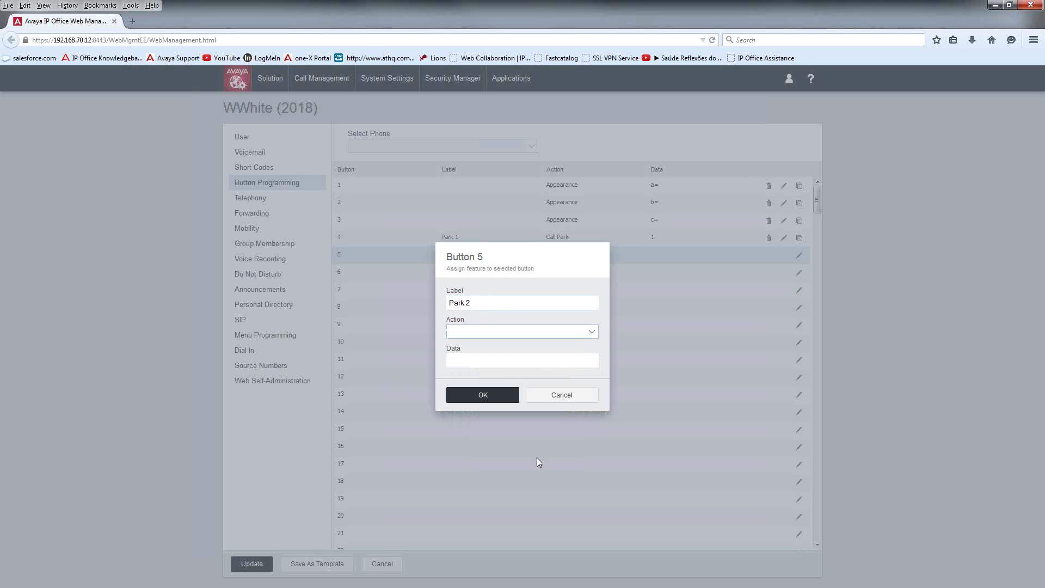
{"action": "left_click", "coordinate": [484, 361]}
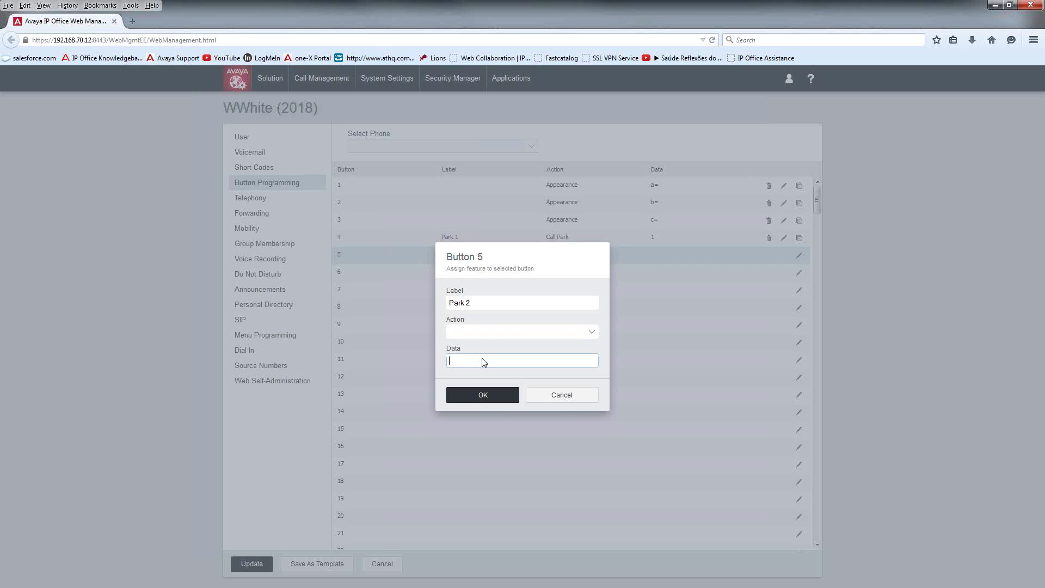
Step: Set button 5's action to Call Park with data 2 and save it
{"action": "left_click", "coordinate": [472, 333]}
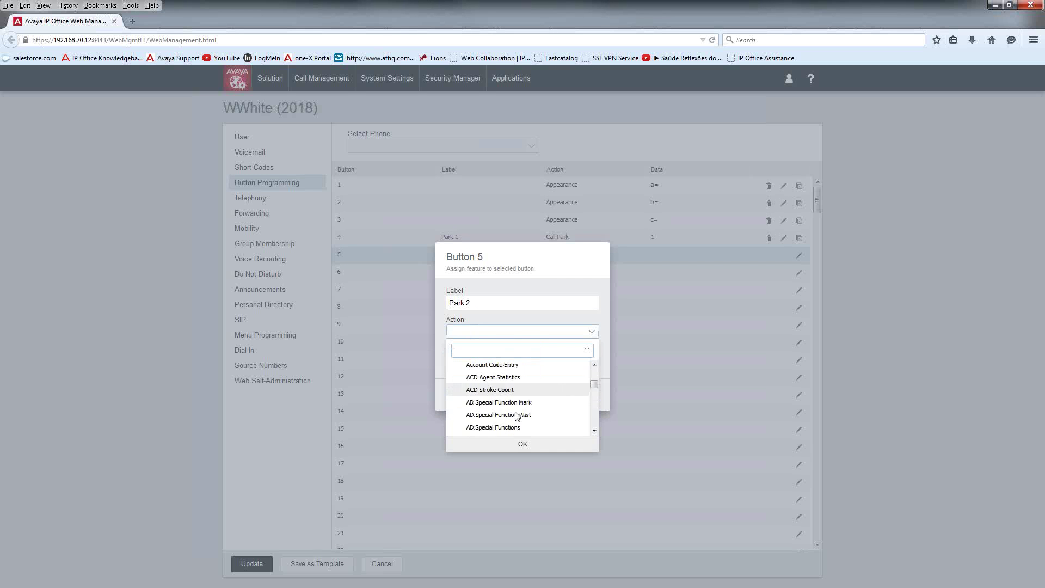
{"action": "scroll", "coordinate": [485, 414], "scroll_direction": "down", "scroll_amount": 2}
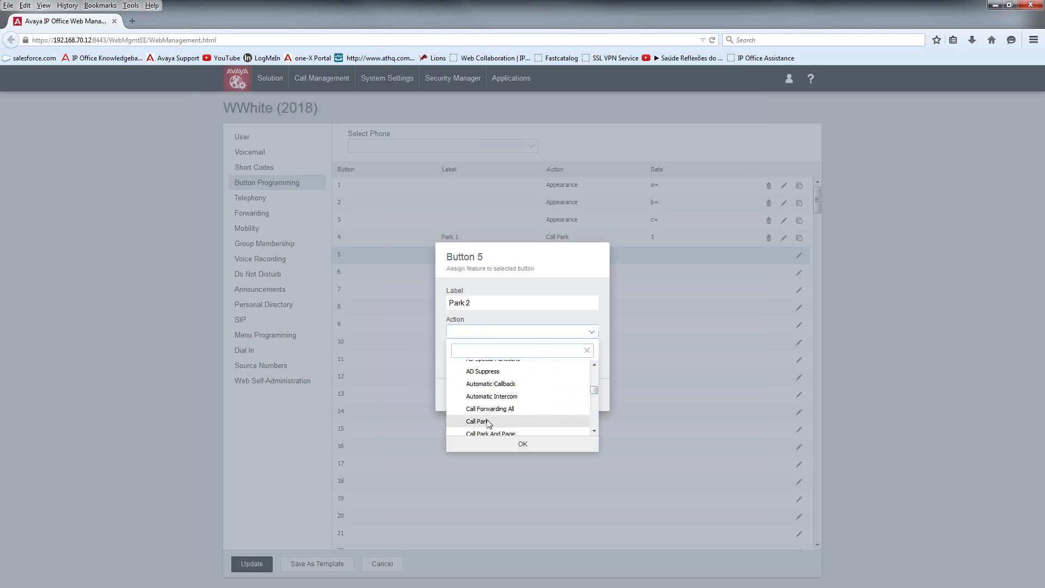
{"action": "left_click", "coordinate": [489, 422]}
{"action": "left_click", "coordinate": [523, 444]}
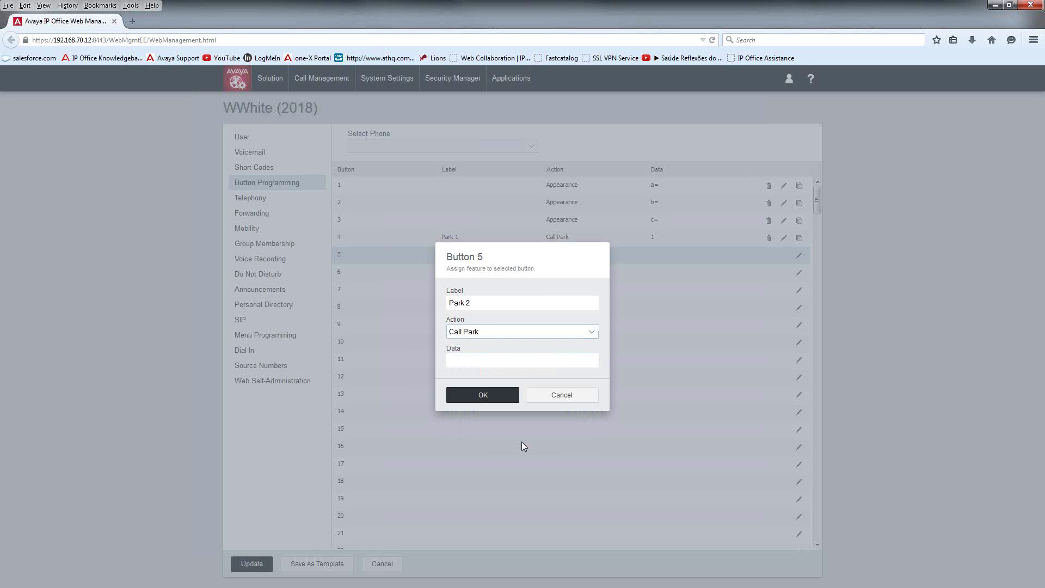
{"action": "left_click", "coordinate": [488, 362]}
{"action": "type", "text": "2"}
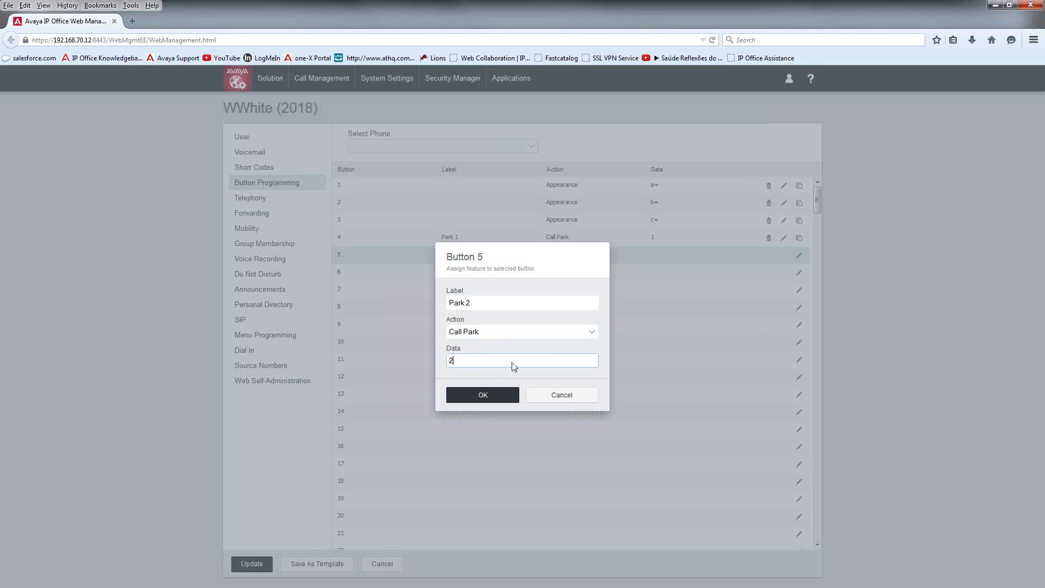
{"action": "left_click", "coordinate": [497, 397]}
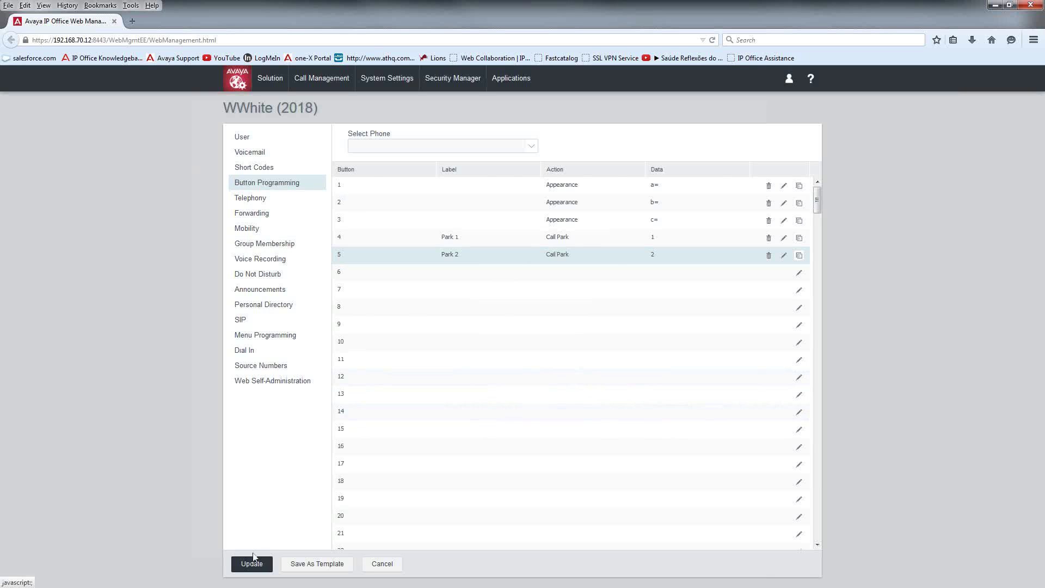
{"action": "left_click", "coordinate": [250, 202]}
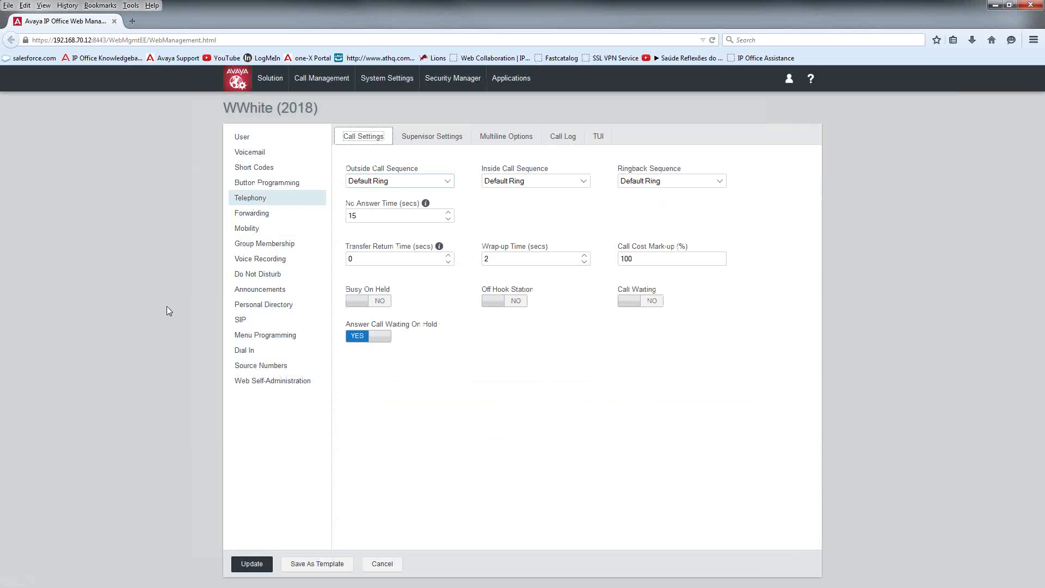
Step: Check the Supervisor Settings, Call Settings and Forwarding pages, leaving Forward Unconditional off
{"action": "left_click", "coordinate": [432, 138]}
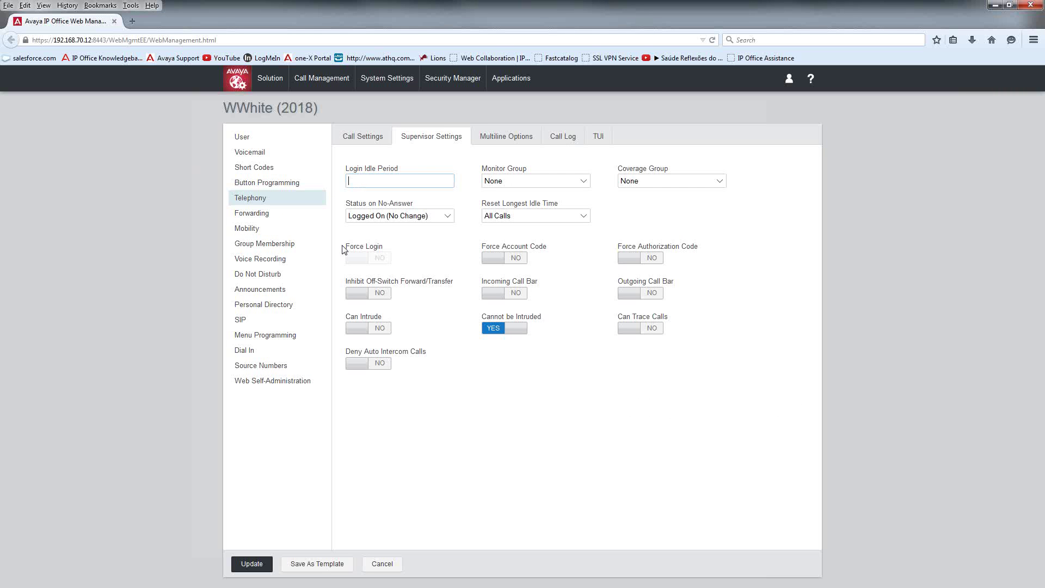
{"action": "left_click", "coordinate": [362, 141]}
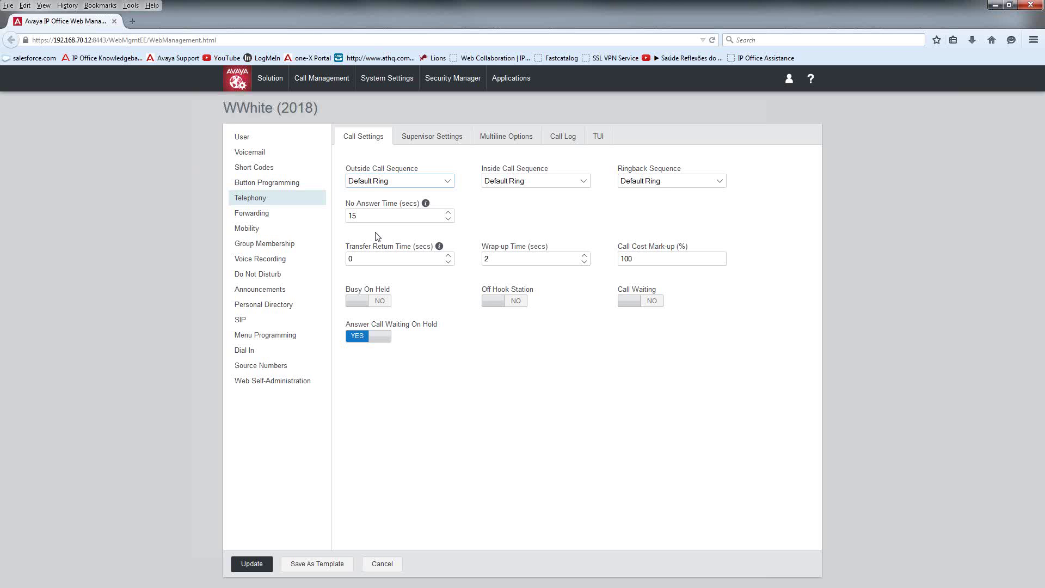
{"action": "left_click", "coordinate": [248, 214]}
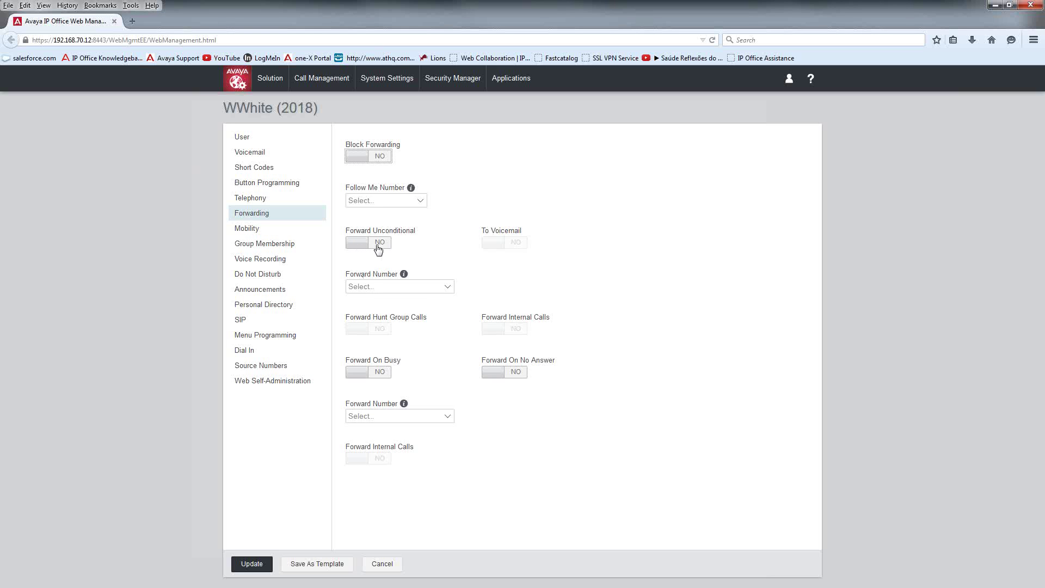
{"action": "left_click", "coordinate": [378, 249]}
{"action": "left_click", "coordinate": [372, 288]}
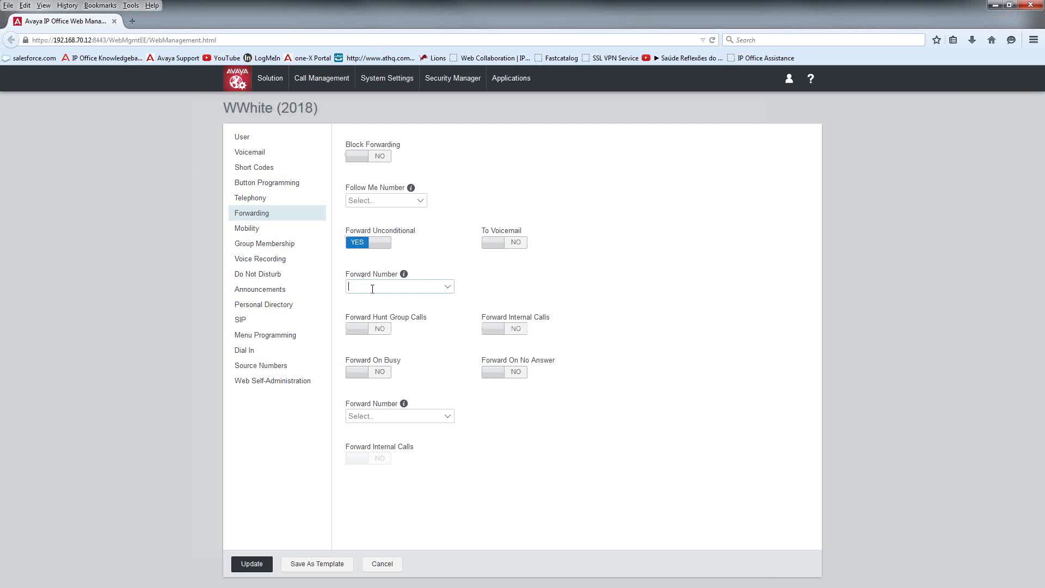
{"action": "left_click", "coordinate": [359, 248]}
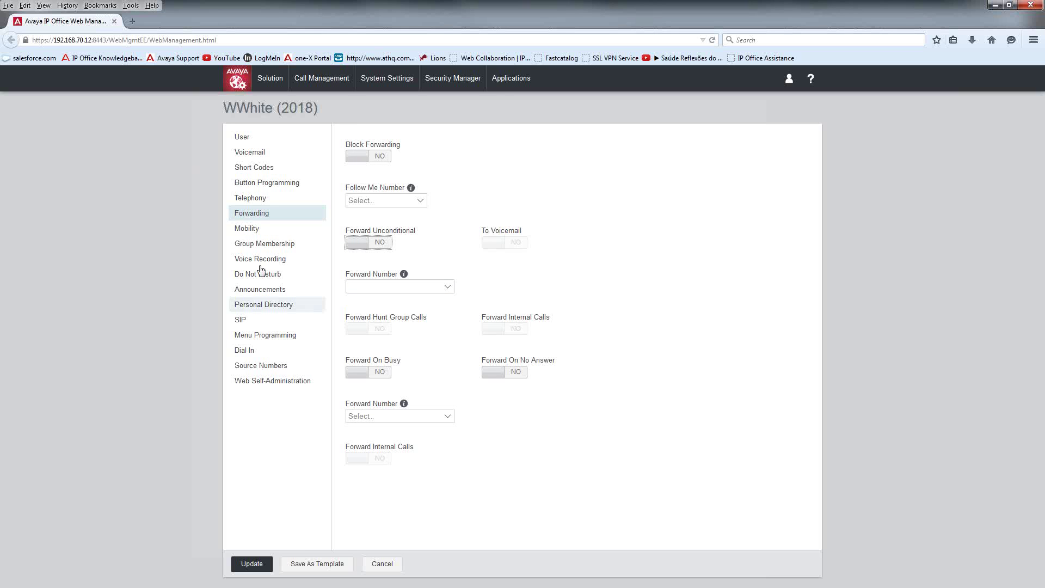
{"action": "left_click", "coordinate": [248, 228]}
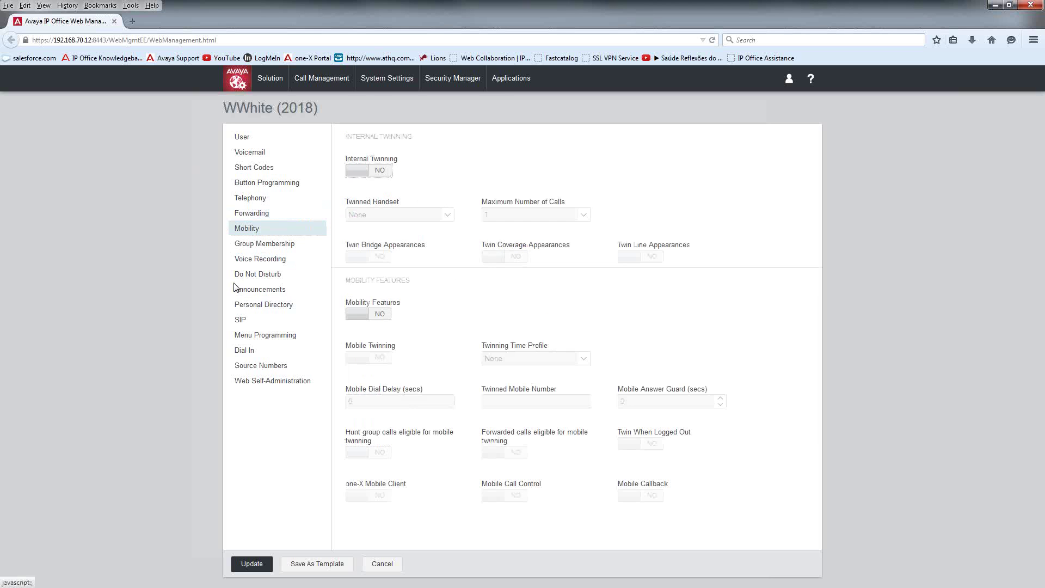
Step: Switch Mobility Features and Mobile Twinning to YES for the 2018 user
{"action": "left_click", "coordinate": [358, 316]}
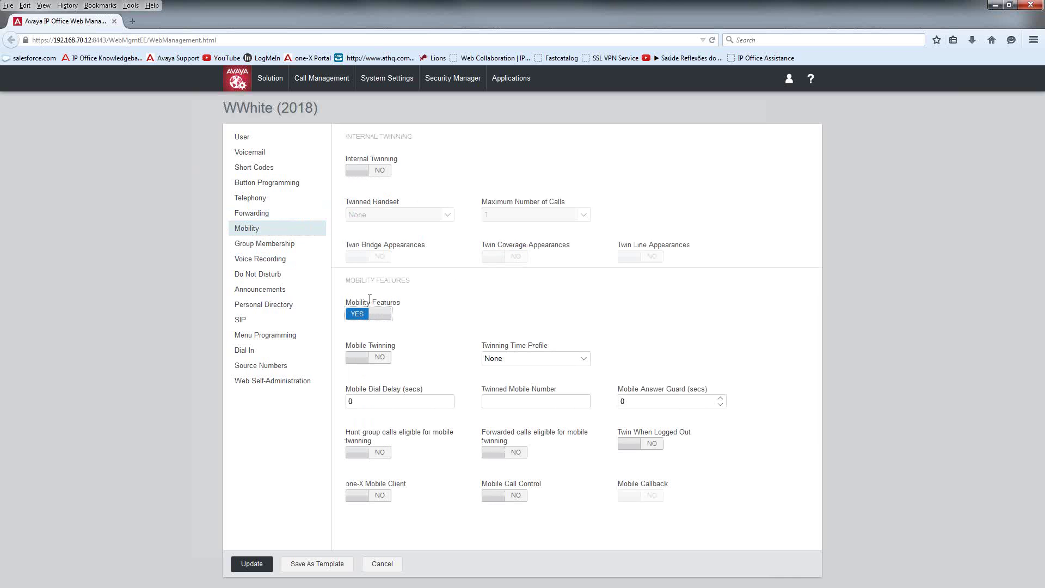
{"action": "left_click", "coordinate": [373, 363]}
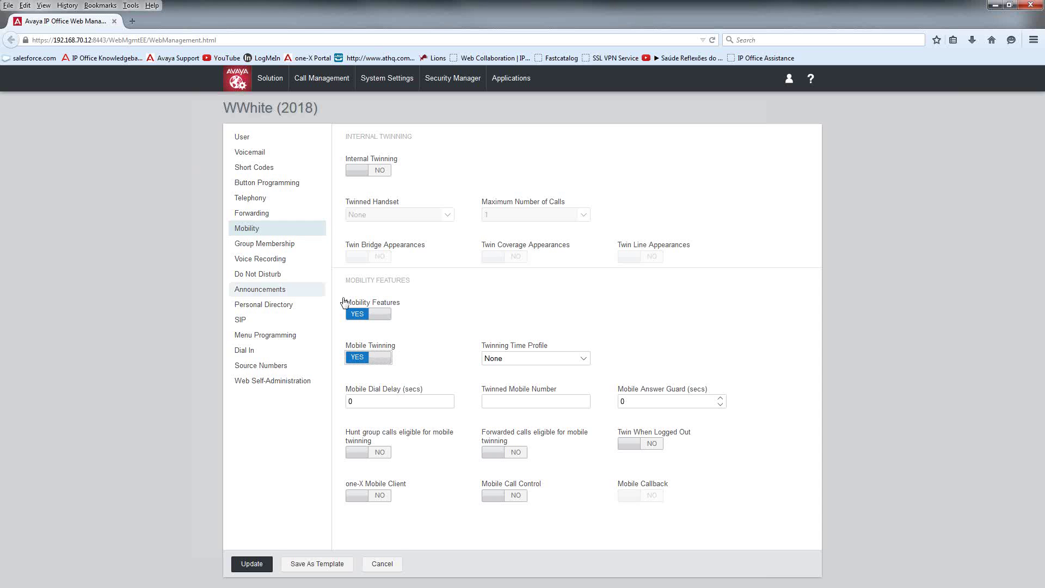
{"action": "left_click", "coordinate": [273, 243]}
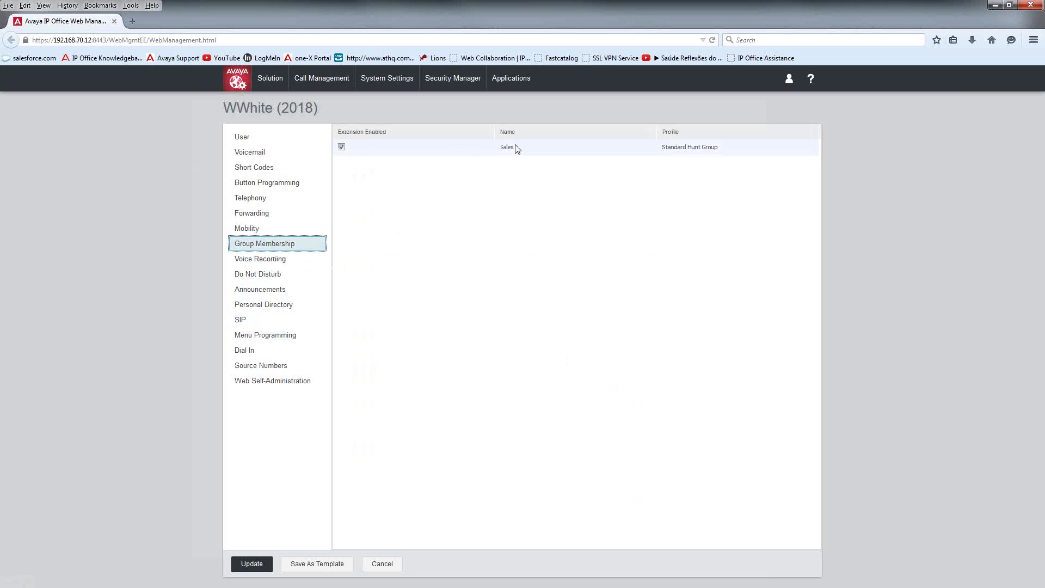
Step: Browse Voice Recording, Do Not Disturb, Announcements, Personal Directory and SIP, then reach Web Self-Administration
{"action": "left_click", "coordinate": [270, 260]}
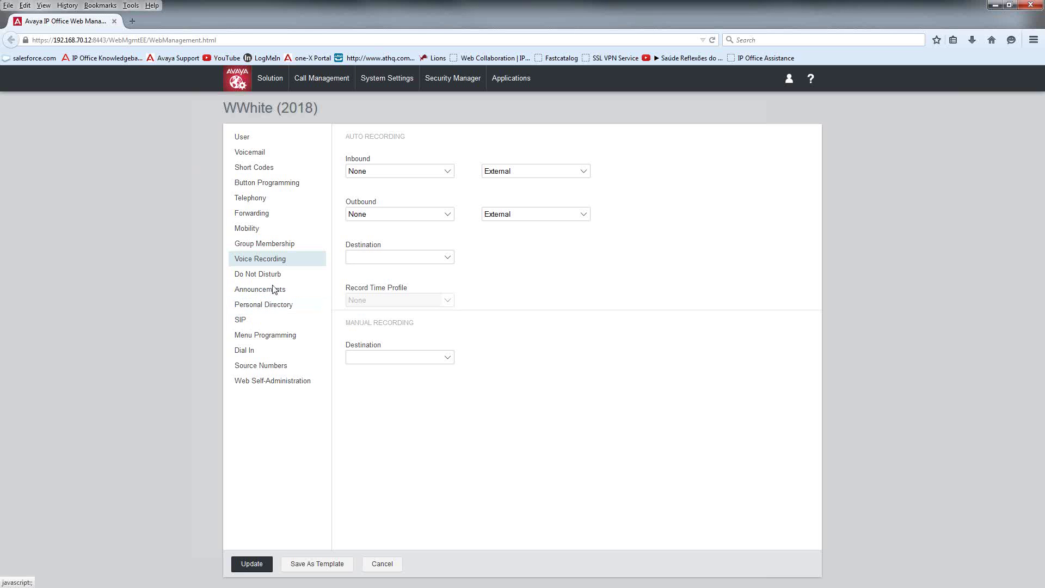
{"action": "left_click", "coordinate": [273, 282]}
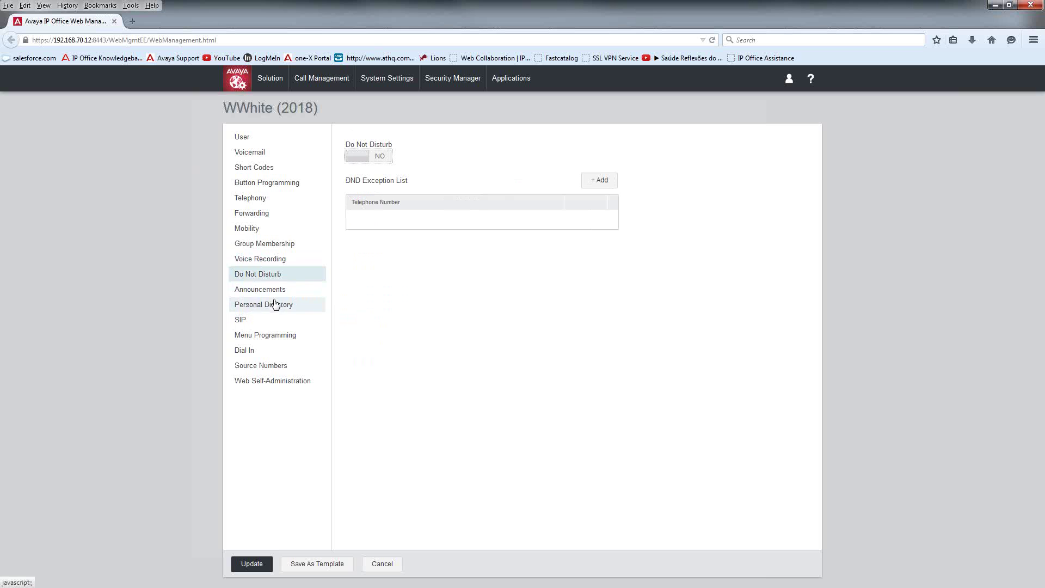
{"action": "left_click", "coordinate": [278, 293]}
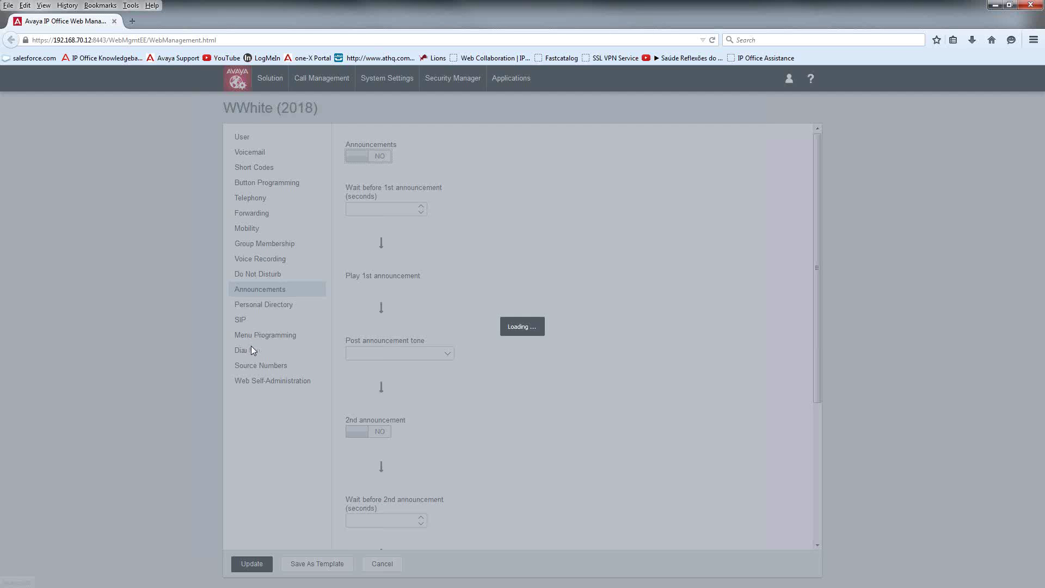
{"action": "left_click", "coordinate": [264, 306]}
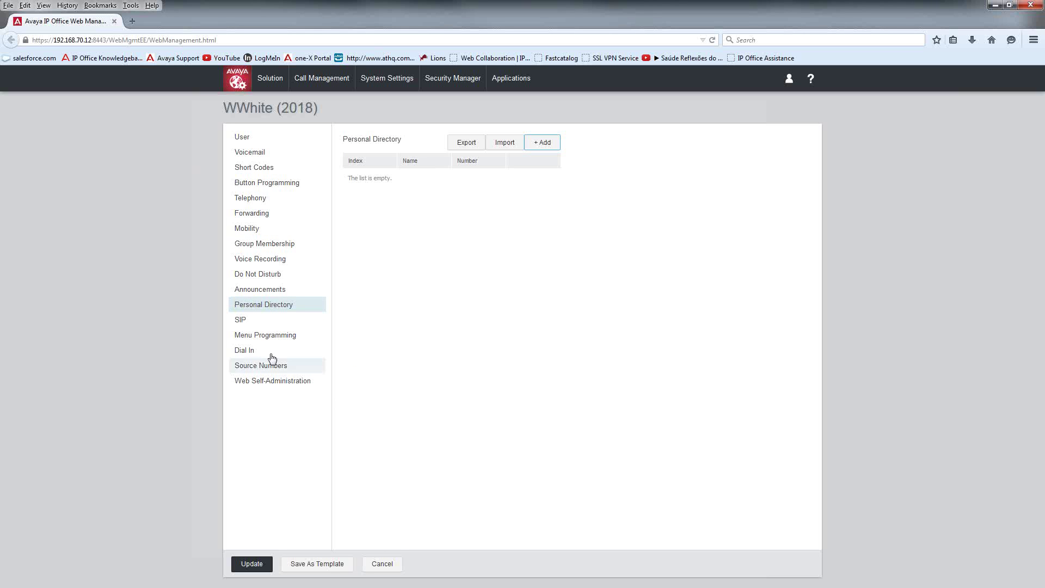
{"action": "left_click", "coordinate": [260, 323]}
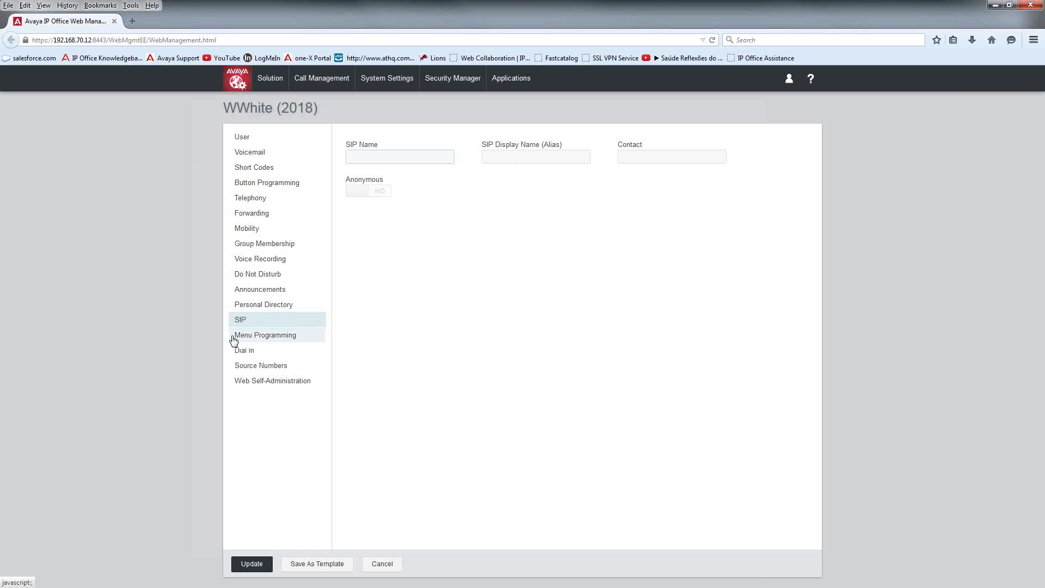
{"action": "left_click", "coordinate": [251, 383]}
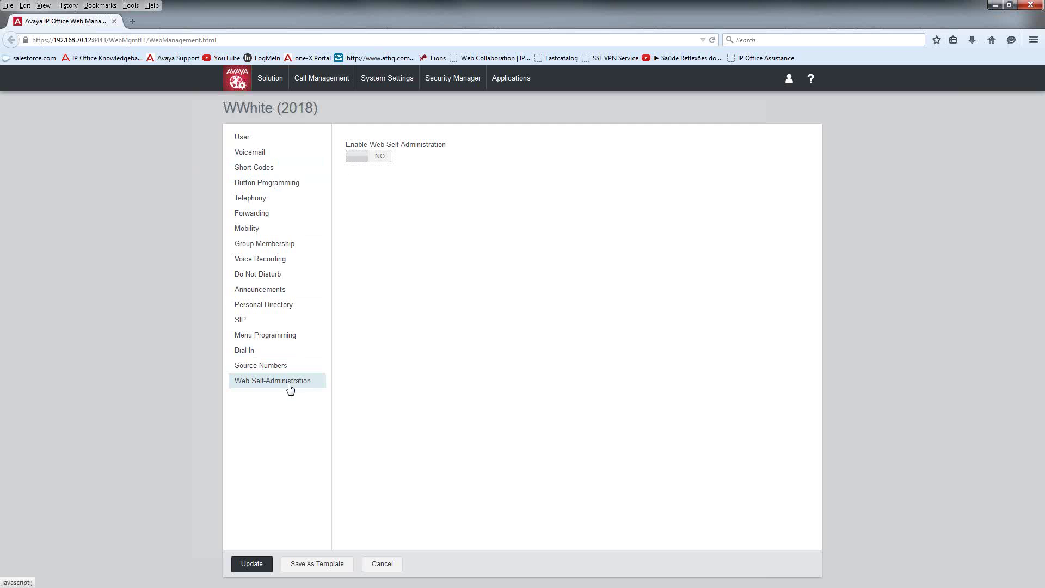
Step: Enable Web Self-Administration, giving User Read access and Voicemail Write access
{"action": "left_click", "coordinate": [376, 158]}
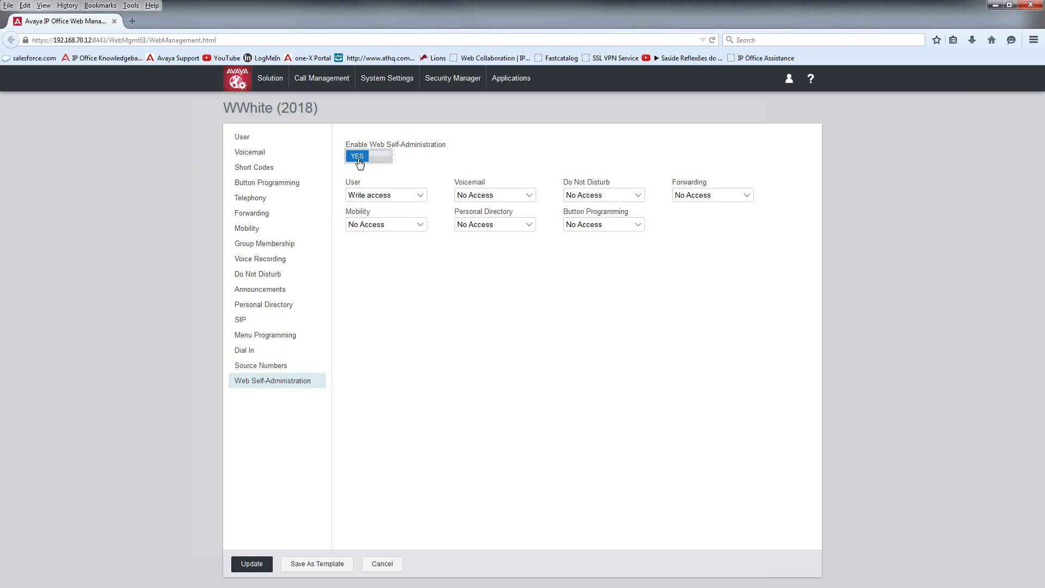
{"action": "left_click", "coordinate": [359, 196]}
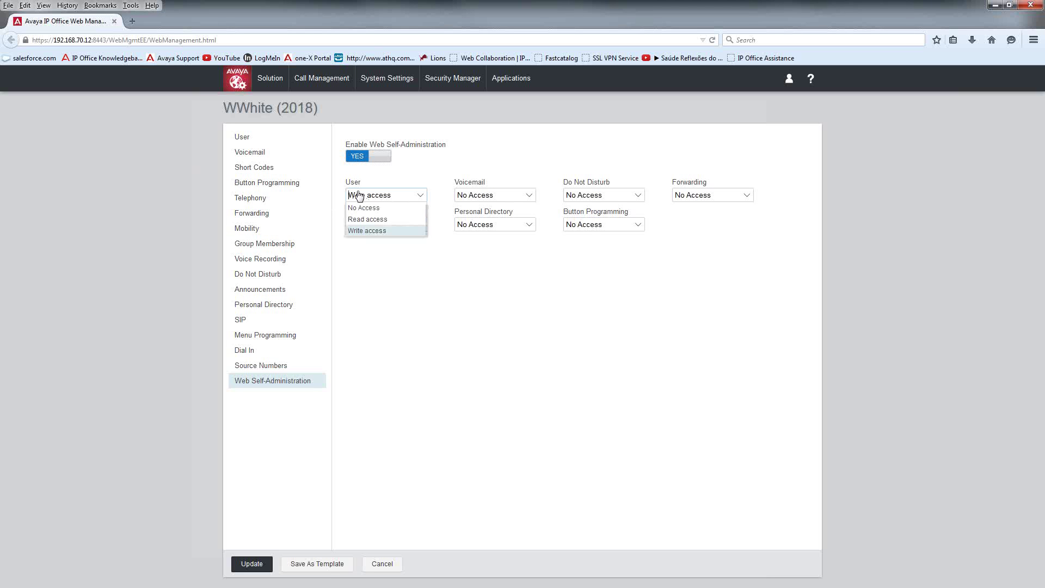
{"action": "left_click", "coordinate": [359, 196]}
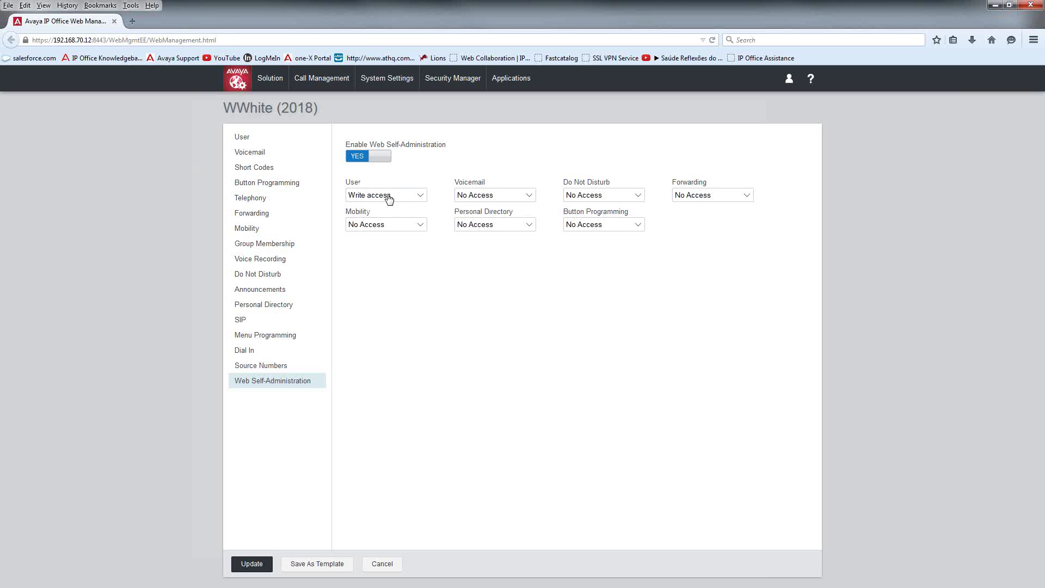
{"action": "left_click", "coordinate": [389, 196]}
{"action": "left_click", "coordinate": [377, 220]}
{"action": "left_click", "coordinate": [498, 197]}
{"action": "left_click", "coordinate": [490, 220]}
{"action": "left_click", "coordinate": [505, 198]}
{"action": "left_click", "coordinate": [493, 231]}
Step: Give Write to Do Not Disturb, Forwarding, Personal Directory and Mobility, Read to Button Programming, then save
{"action": "left_click", "coordinate": [576, 196]}
{"action": "left_click", "coordinate": [587, 233]}
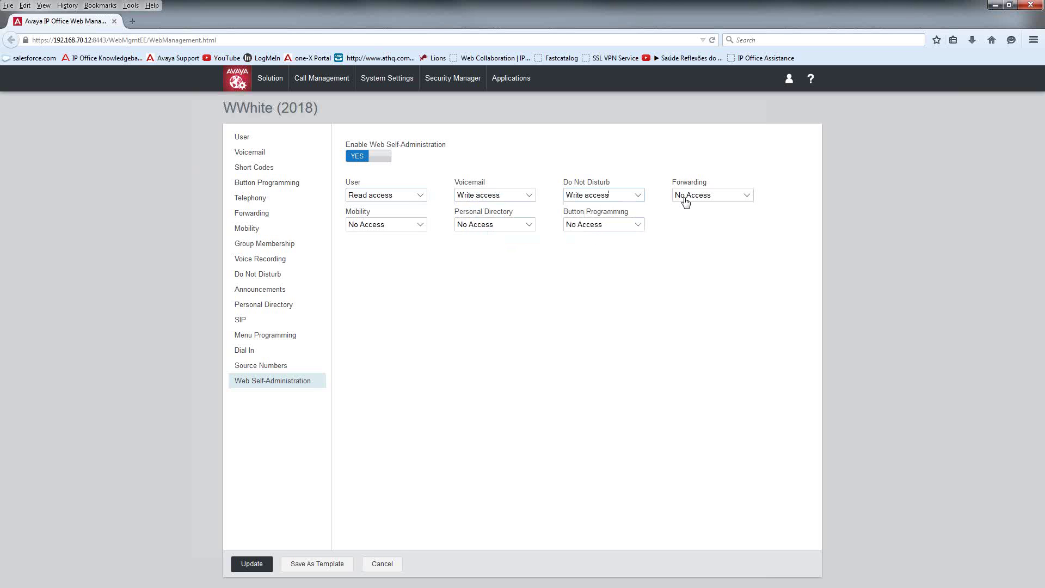
{"action": "left_click", "coordinate": [681, 199]}
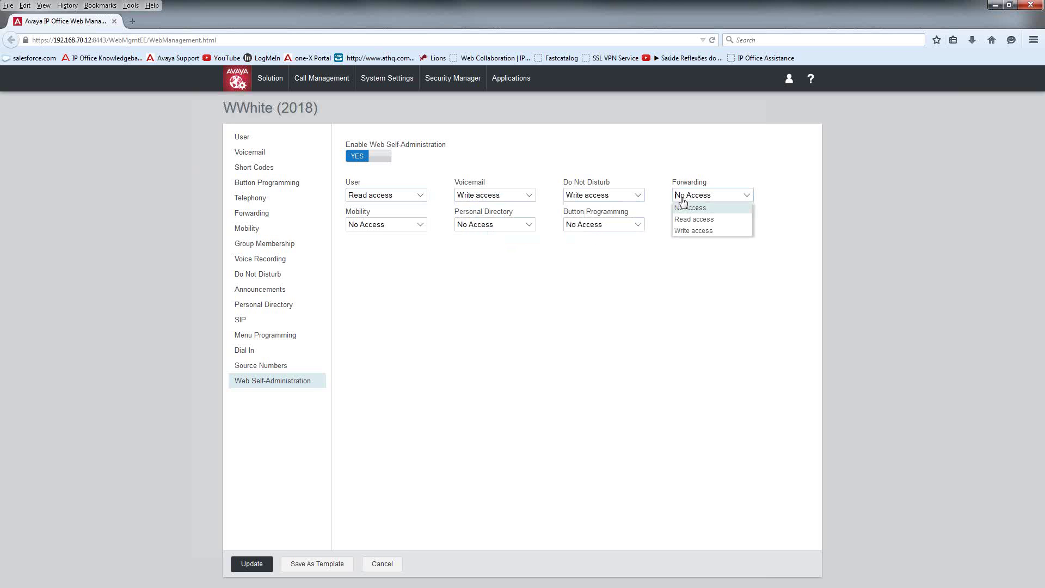
{"action": "left_click", "coordinate": [697, 231]}
{"action": "left_click", "coordinate": [588, 228]}
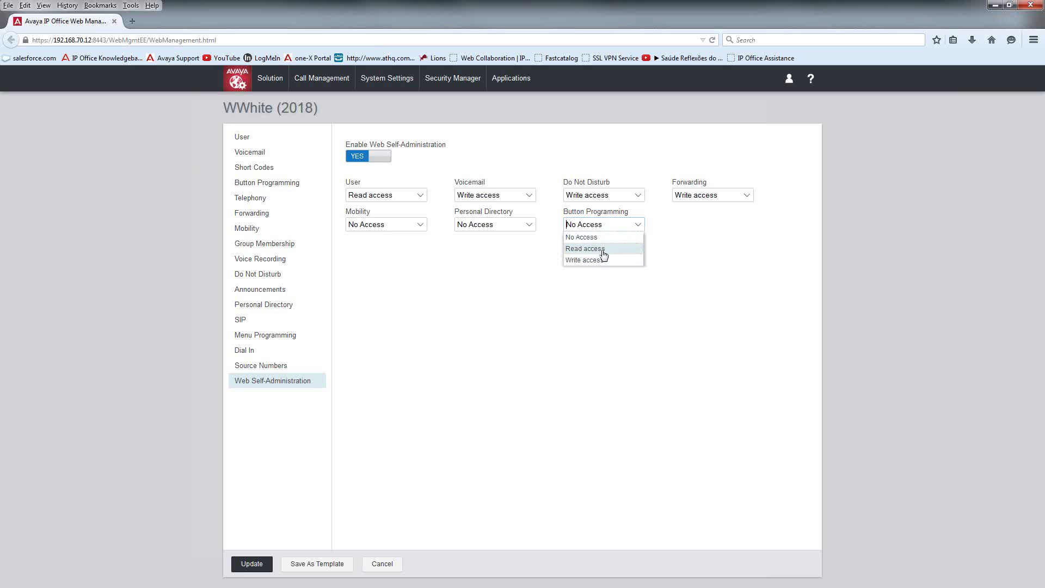
{"action": "left_click", "coordinate": [585, 248]}
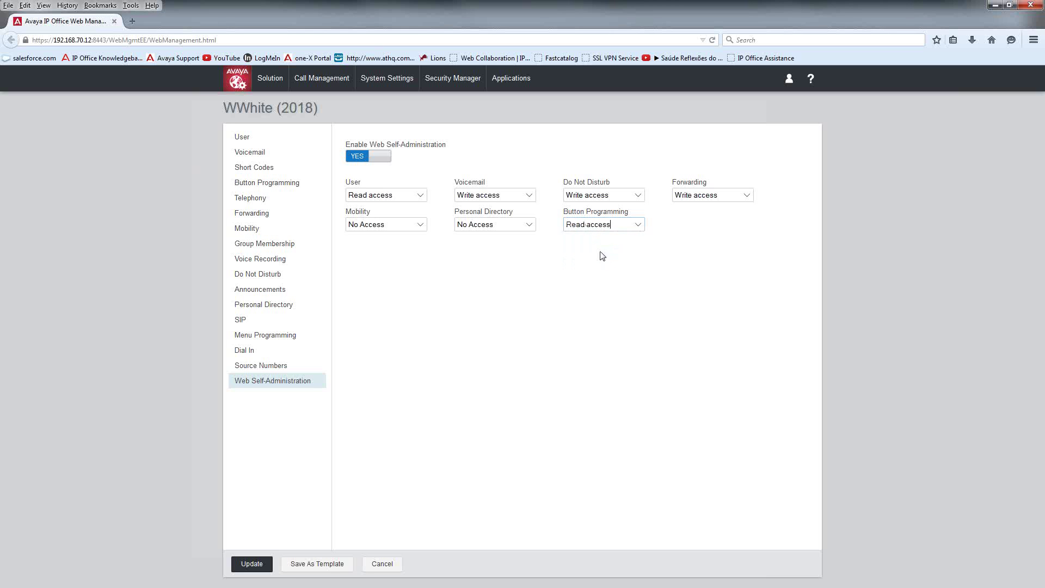
{"action": "left_click", "coordinate": [498, 227]}
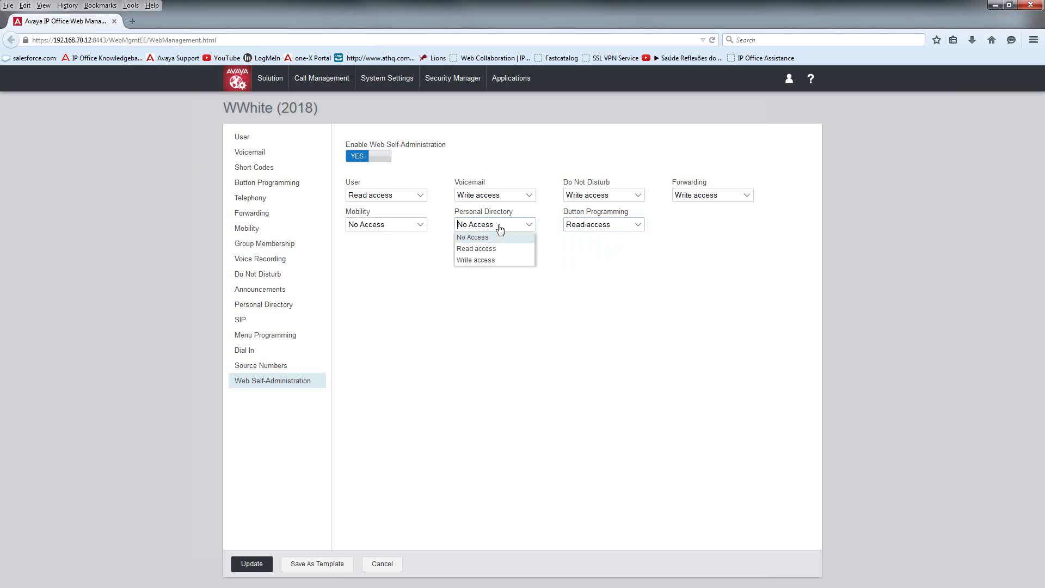
{"action": "left_click", "coordinate": [492, 260]}
{"action": "left_click", "coordinate": [383, 229]}
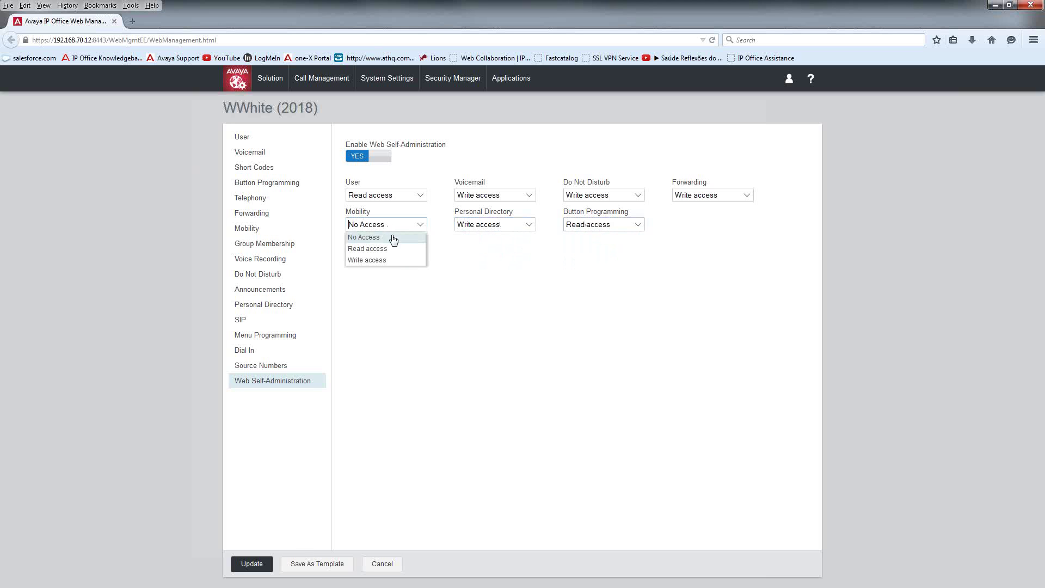
{"action": "left_click", "coordinate": [383, 265]}
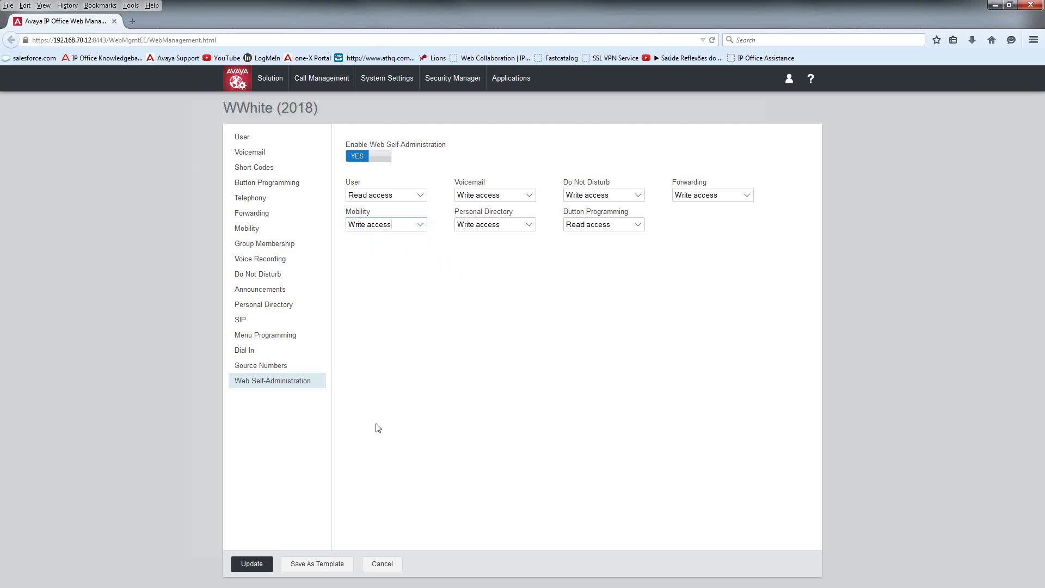
{"action": "left_click", "coordinate": [248, 565]}
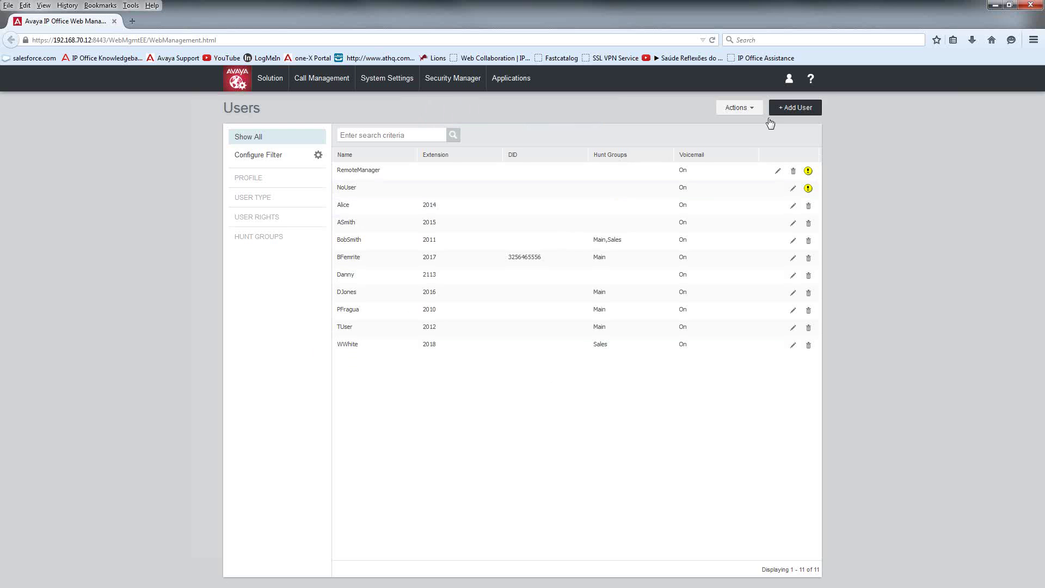
Step: Sign out of the administrator account and confirm the logout
{"action": "left_click", "coordinate": [789, 79]}
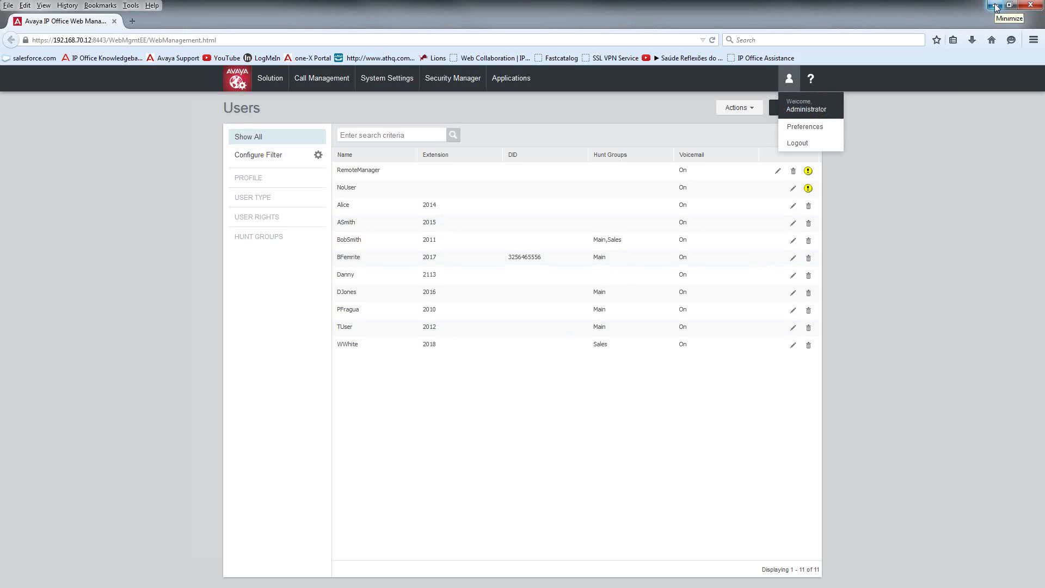
{"action": "left_click", "coordinate": [811, 78]}
{"action": "left_click", "coordinate": [789, 79]}
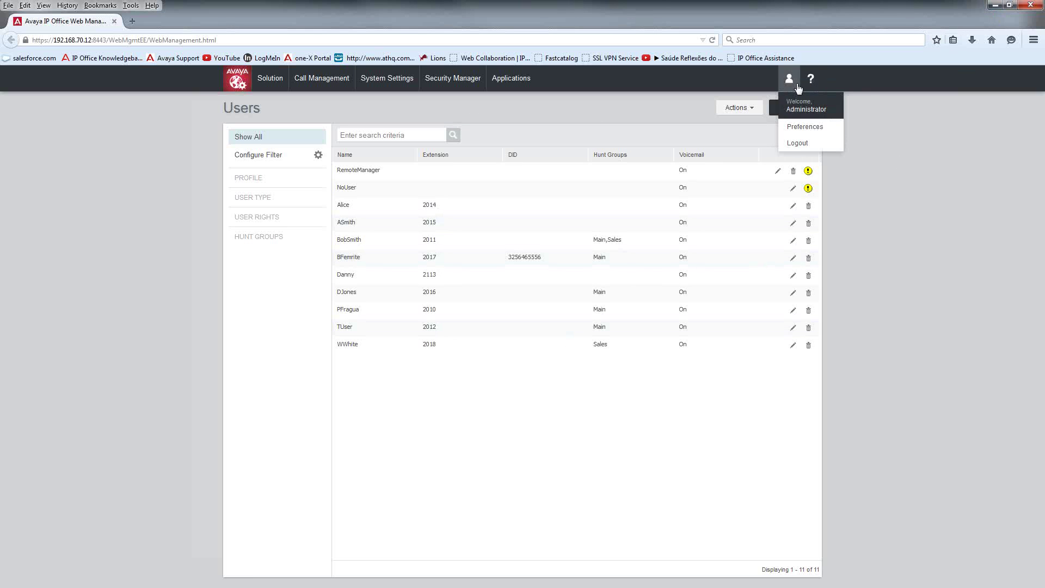
{"action": "left_click", "coordinate": [801, 144]}
{"action": "left_click", "coordinate": [542, 353]}
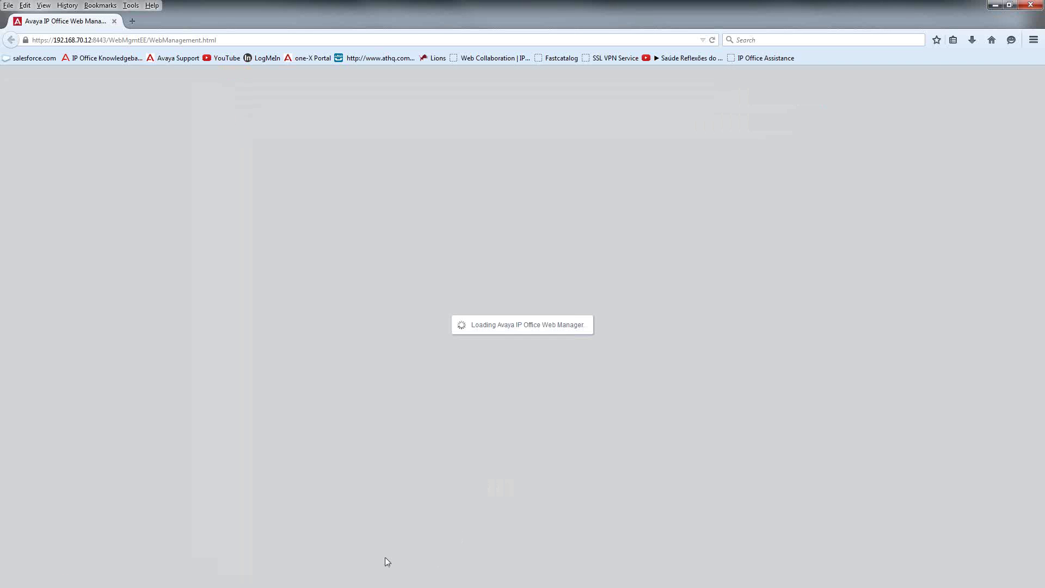
Step: Log into Self Administration with the 2018 user's user name and password
{"action": "left_click", "coordinate": [1031, 5]}
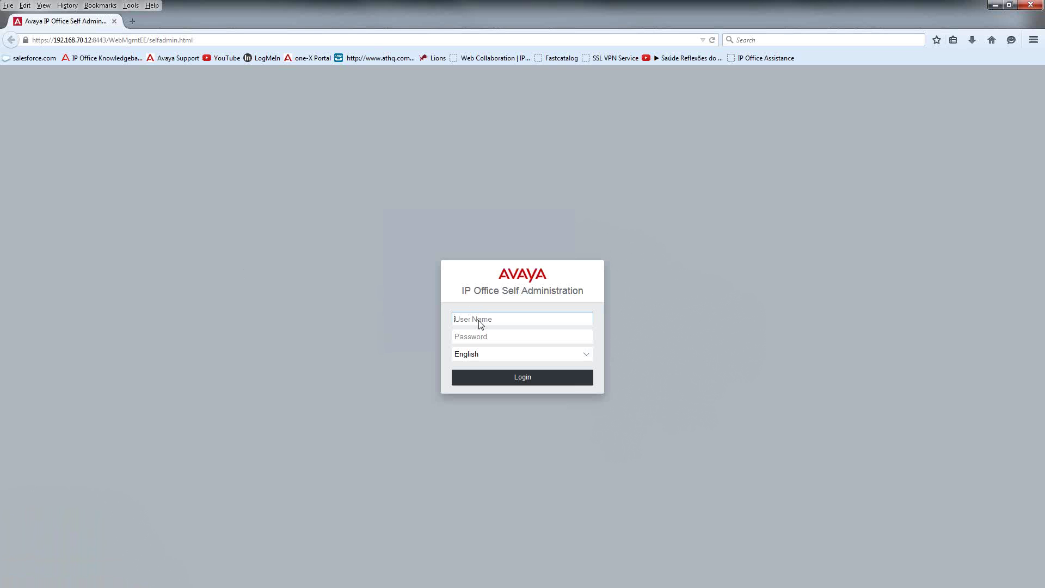
{"action": "type", "text": "ww"}
{"action": "key", "text": "Tab"}
{"action": "type", "text": "****"}
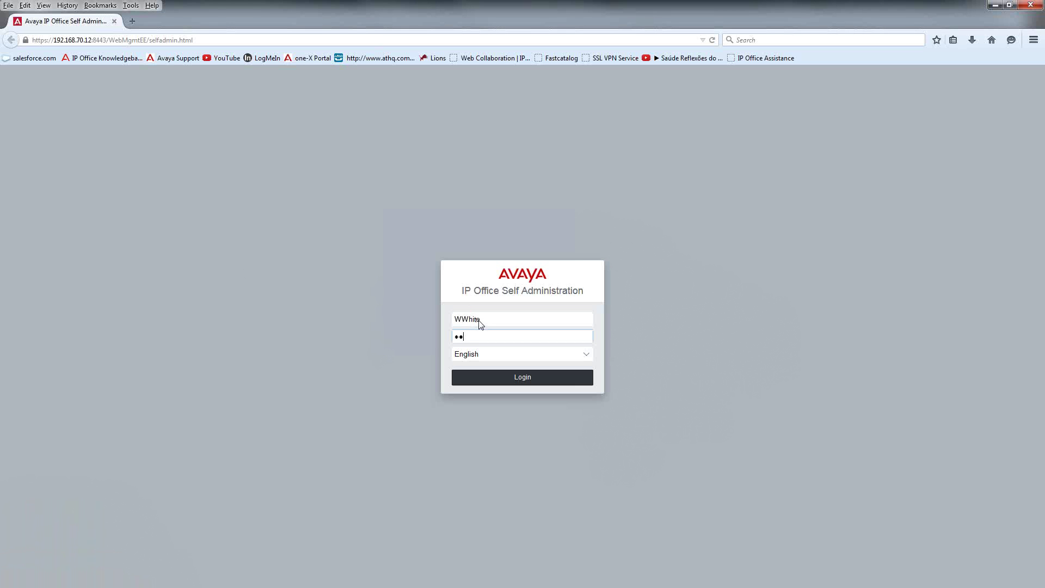
{"action": "key", "text": "Return"}
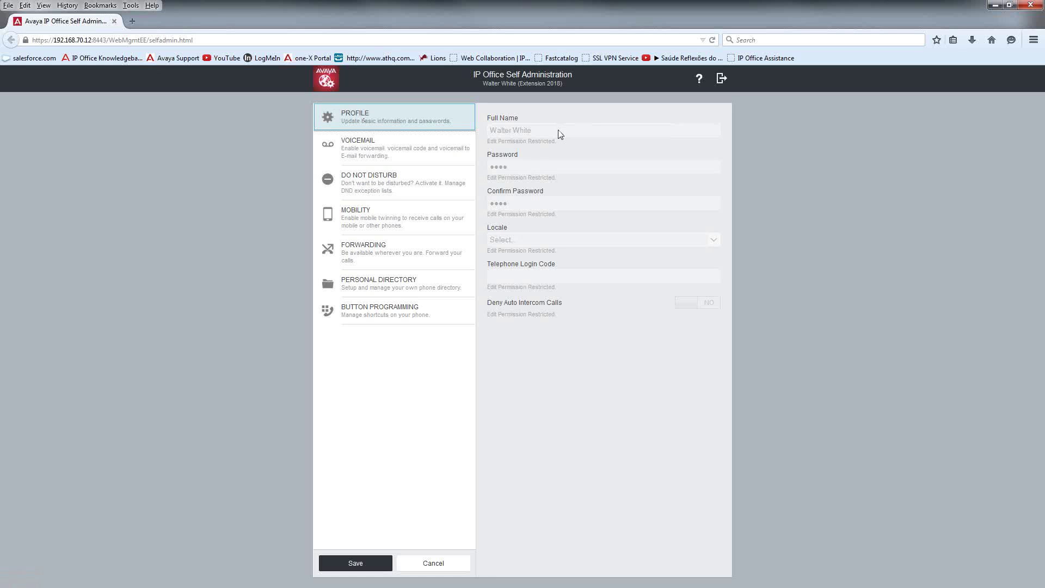
{"action": "left_click", "coordinate": [537, 334]}
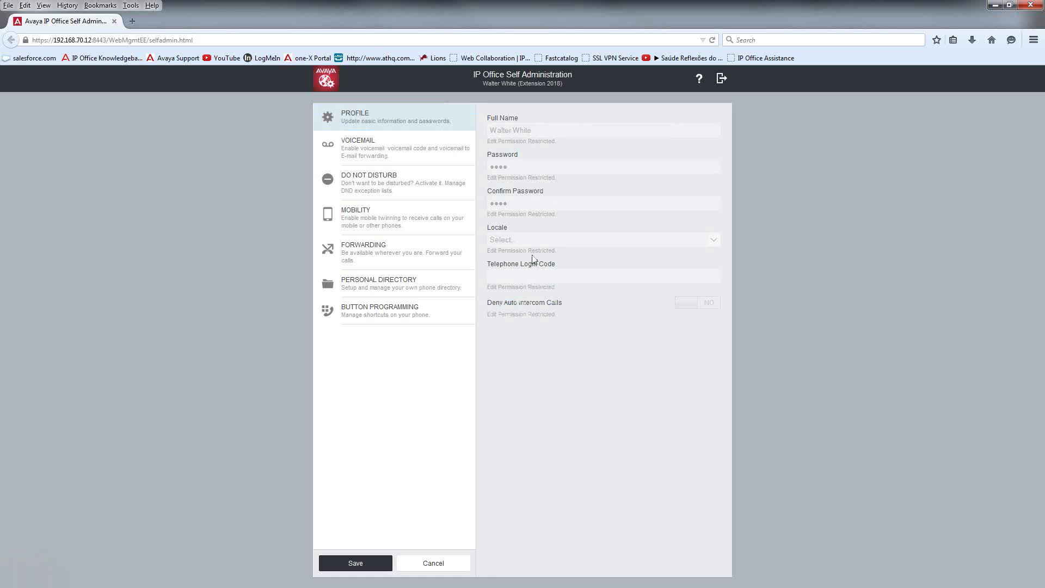
{"action": "left_click", "coordinate": [398, 152]}
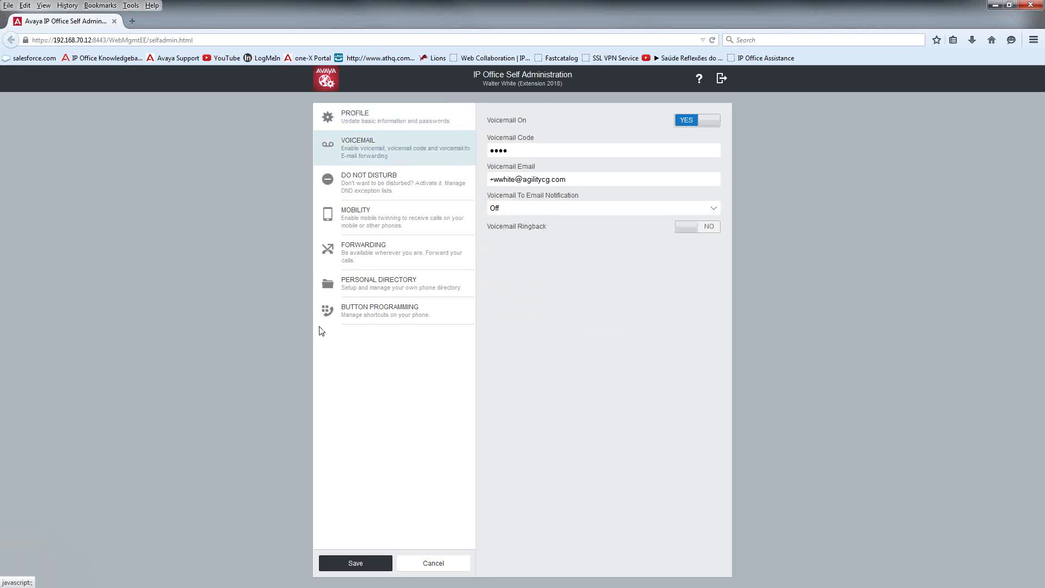
{"action": "left_click", "coordinate": [371, 188]}
{"action": "left_click", "coordinate": [382, 228]}
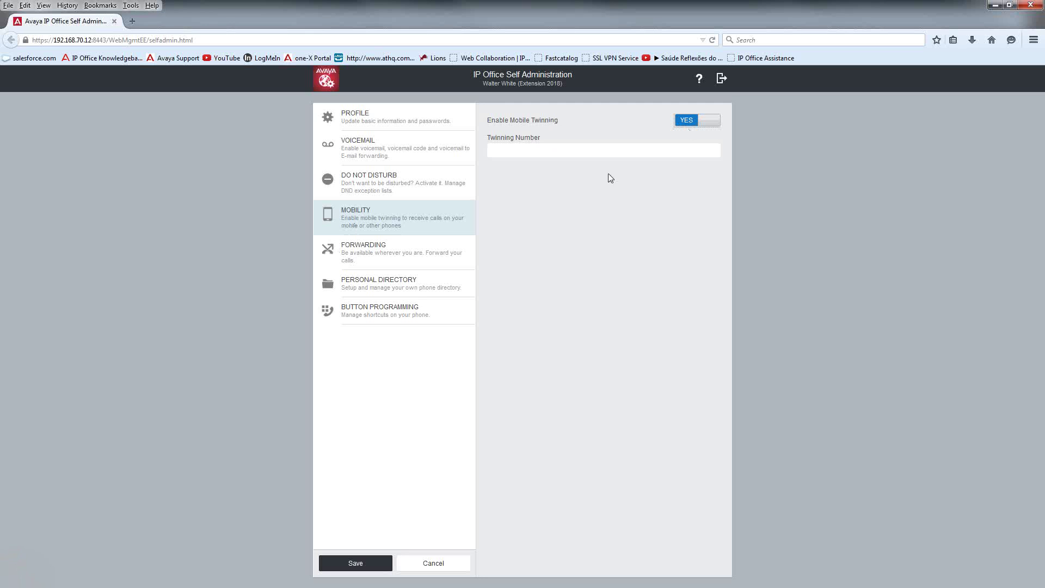
{"action": "left_click", "coordinate": [542, 154]}
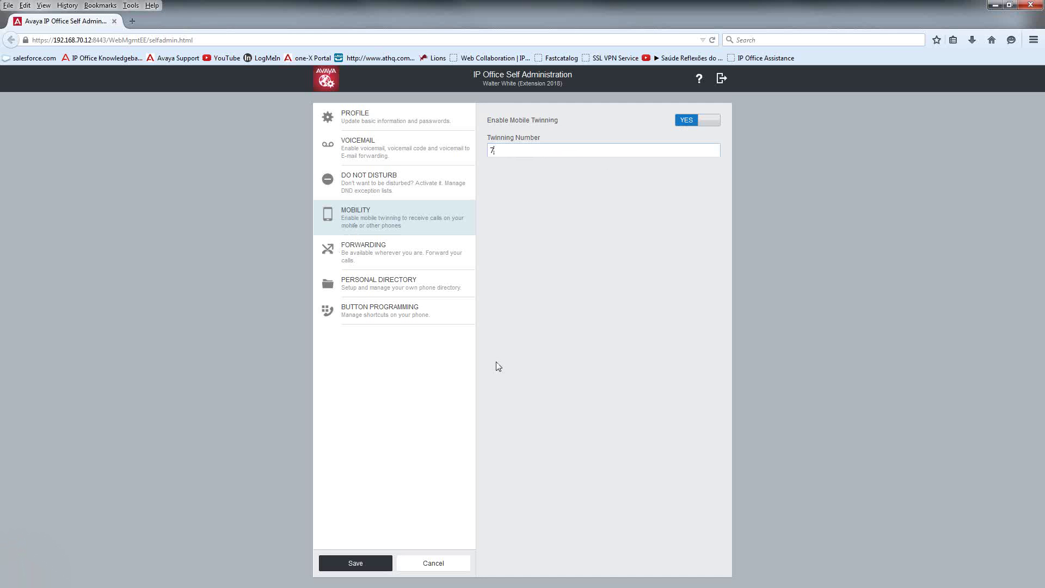
{"action": "left_click", "coordinate": [541, 463]}
{"action": "left_click", "coordinate": [366, 565]}
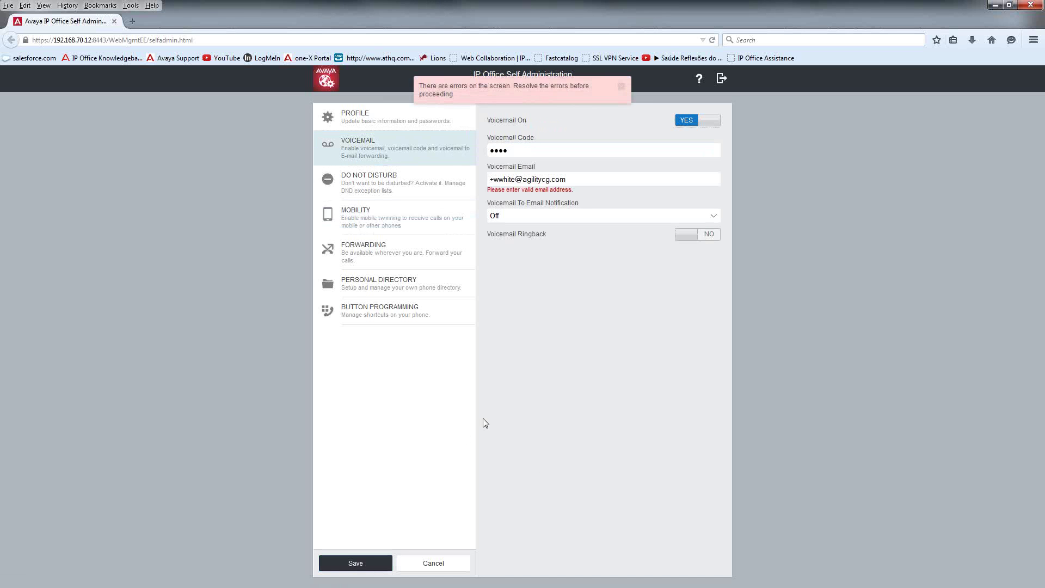
Step: Remove the leading '+' from the voicemail e-mail address and save again
{"action": "left_click", "coordinate": [496, 182]}
{"action": "key", "text": "BackSpace"}
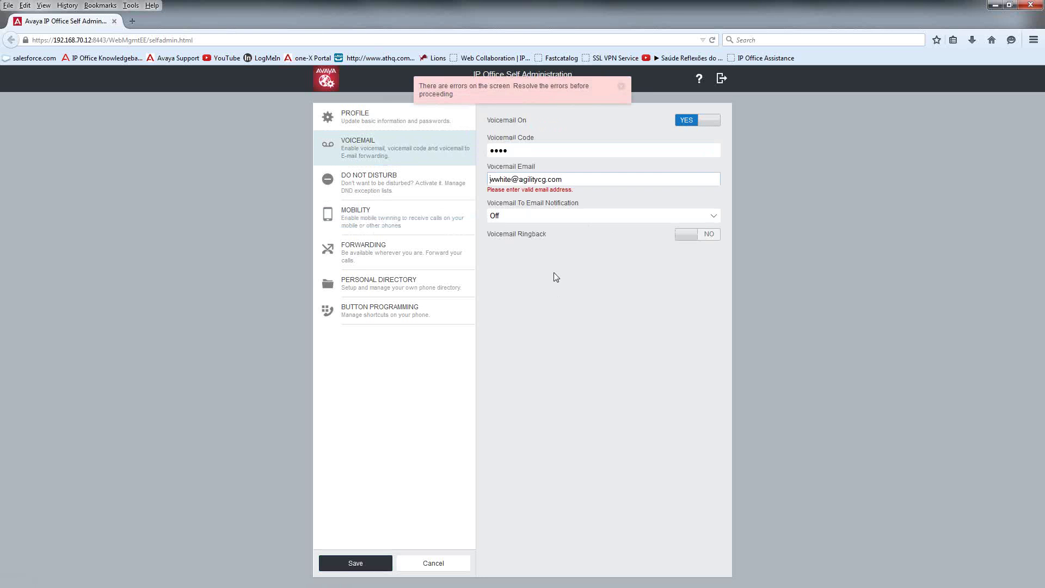
{"action": "left_click", "coordinate": [338, 563]}
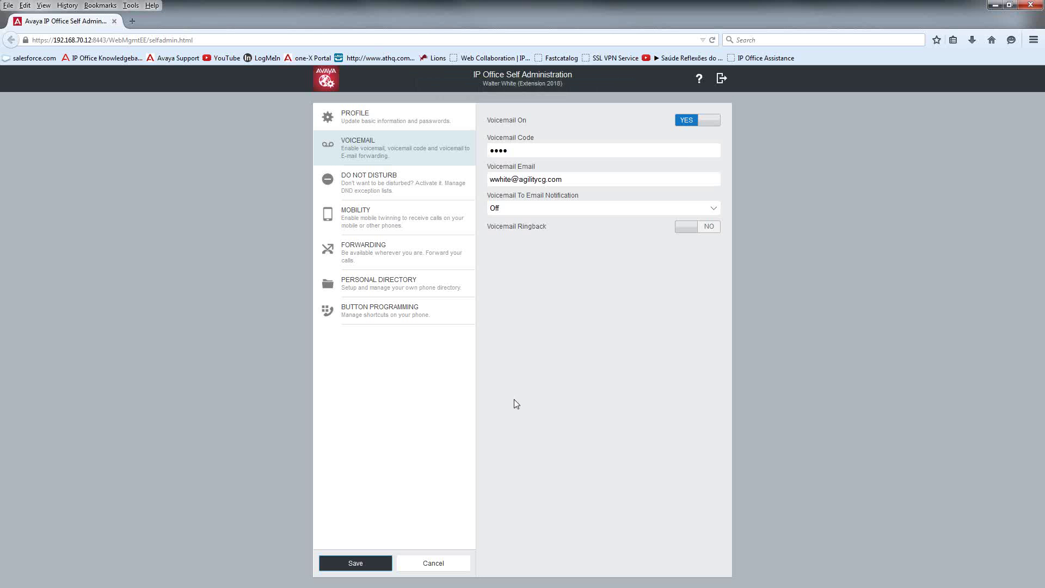
Step: Browse the Do Not Disturb, Mobility and Forwarding pages, then go to the Personal Directory
{"action": "left_click", "coordinate": [369, 189]}
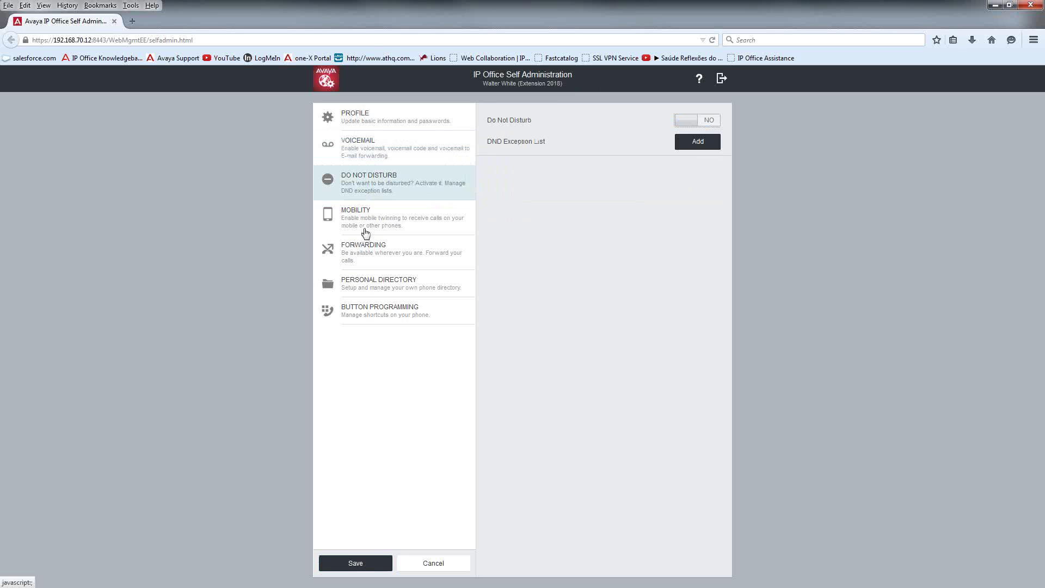
{"action": "left_click", "coordinate": [365, 233]}
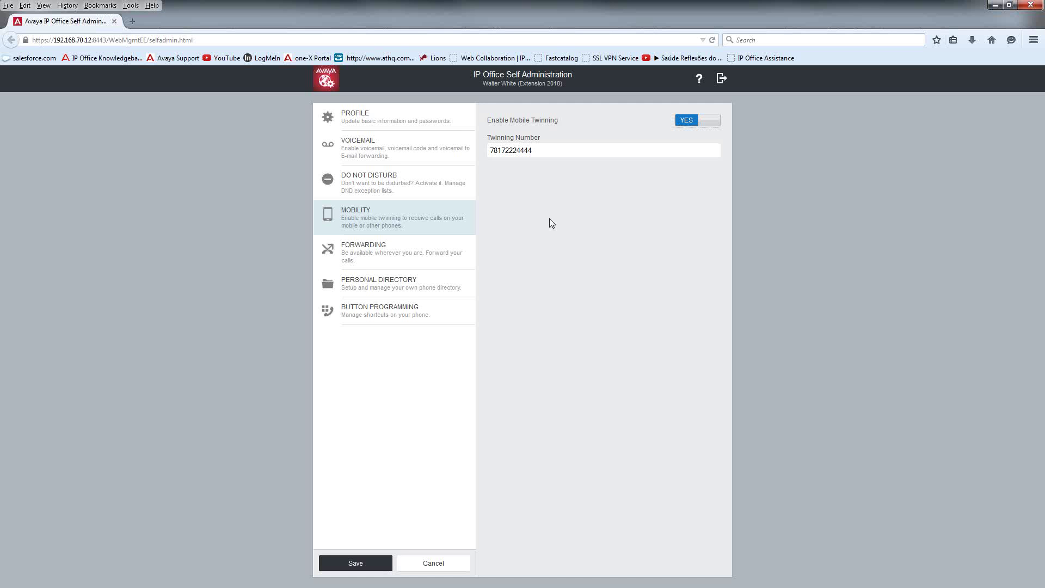
{"action": "left_click", "coordinate": [378, 249]}
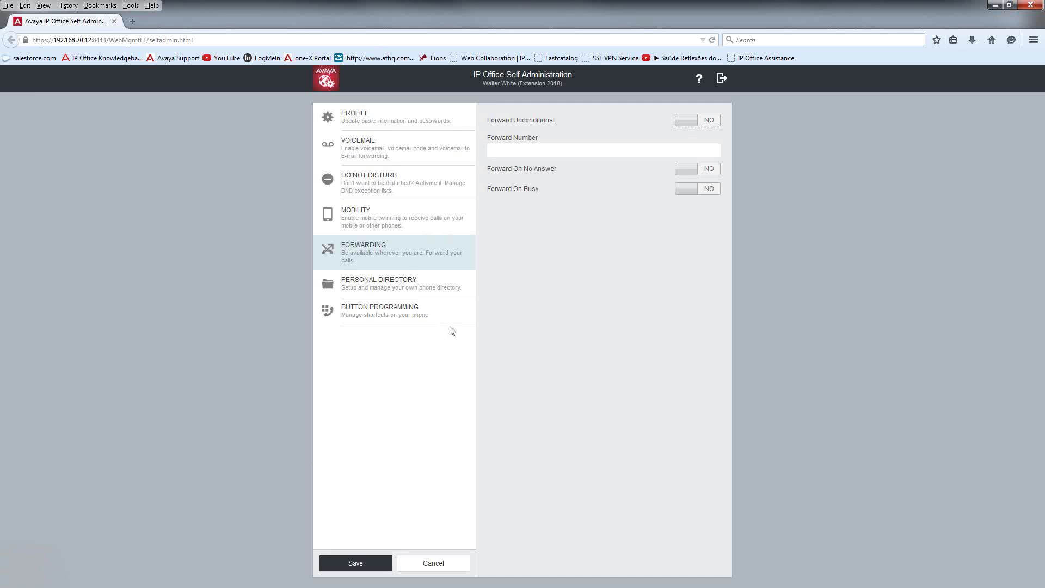
{"action": "left_click", "coordinate": [403, 293]}
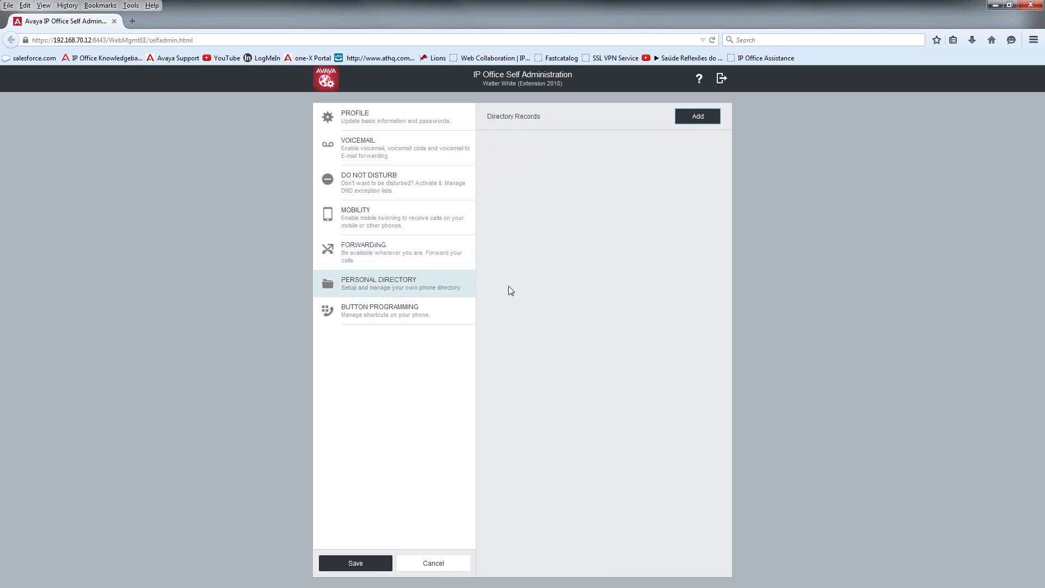
{"action": "left_click", "coordinate": [699, 119]}
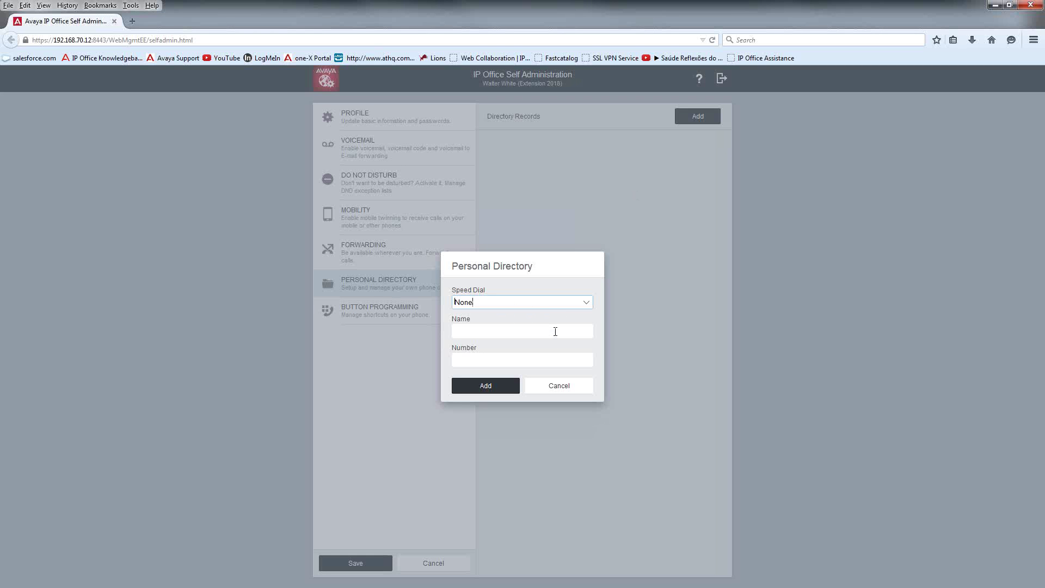
{"action": "left_click", "coordinate": [585, 303]}
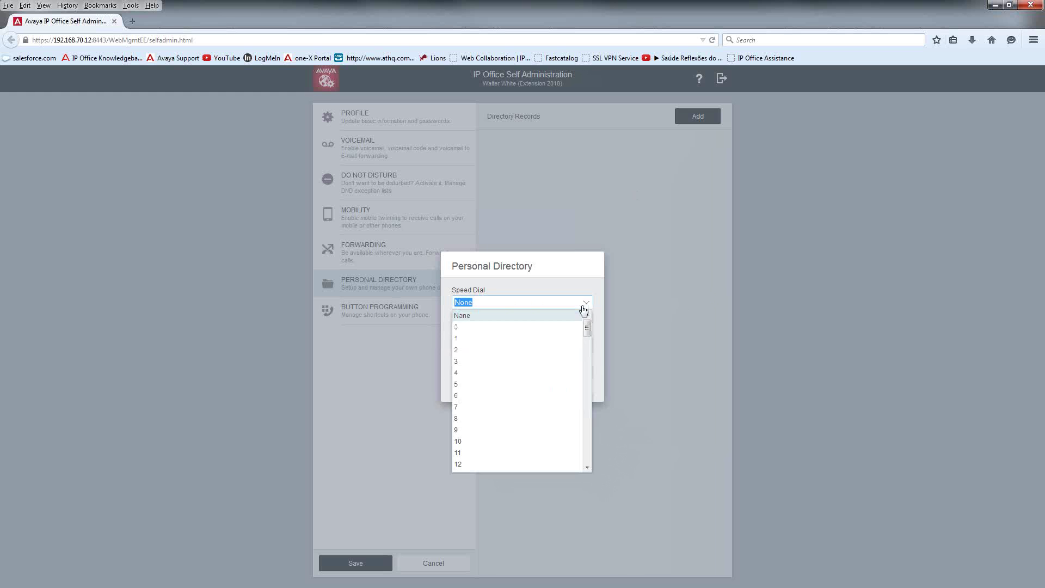
{"action": "left_click", "coordinate": [470, 345]}
{"action": "left_click", "coordinate": [496, 331]}
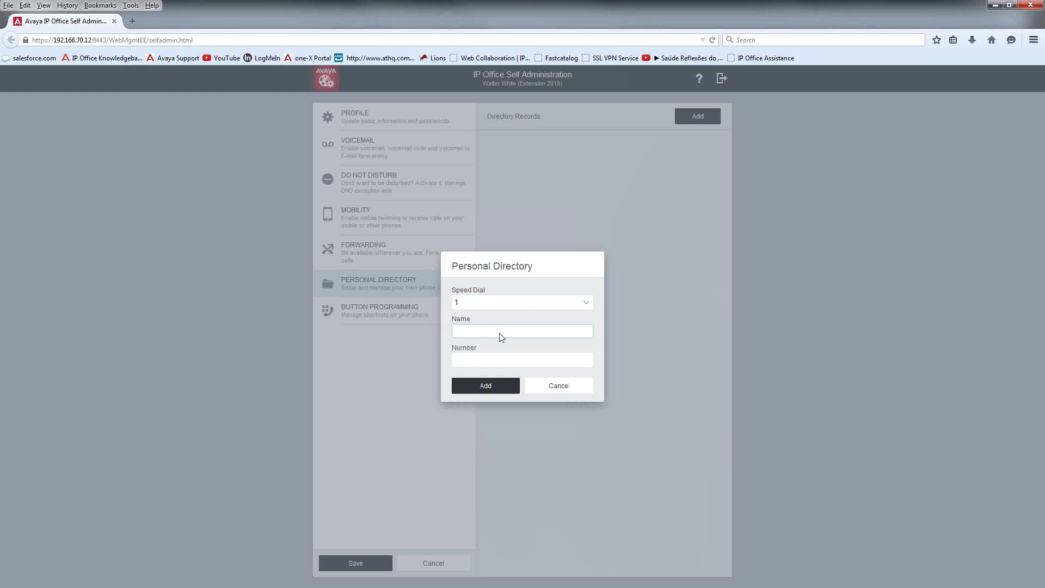
{"action": "type", "text": "Vendor 1"}
{"action": "key", "text": "Tab"}
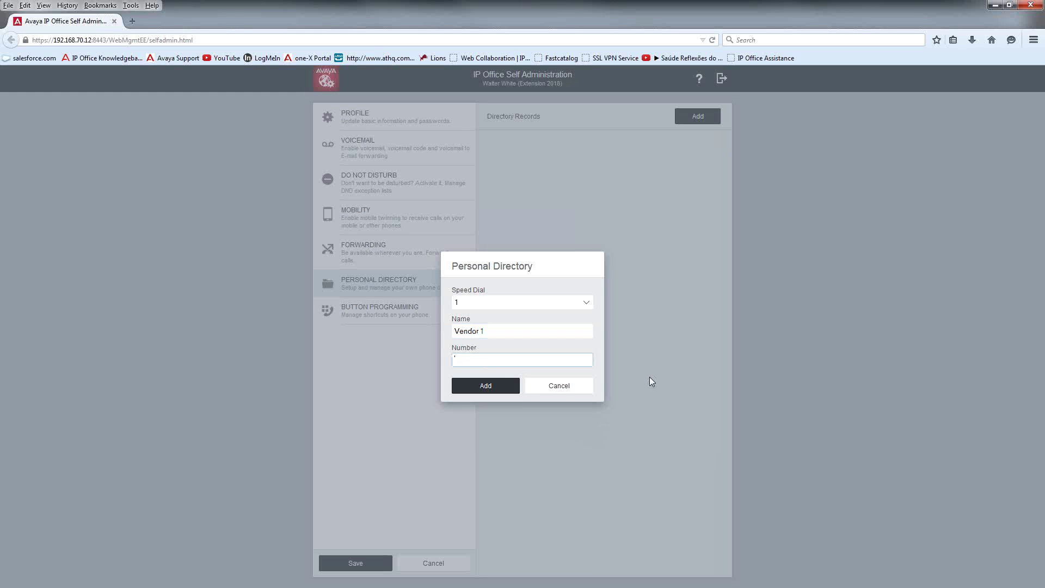
{"action": "type", "text": "718004444444"}
{"action": "left_click", "coordinate": [484, 386]}
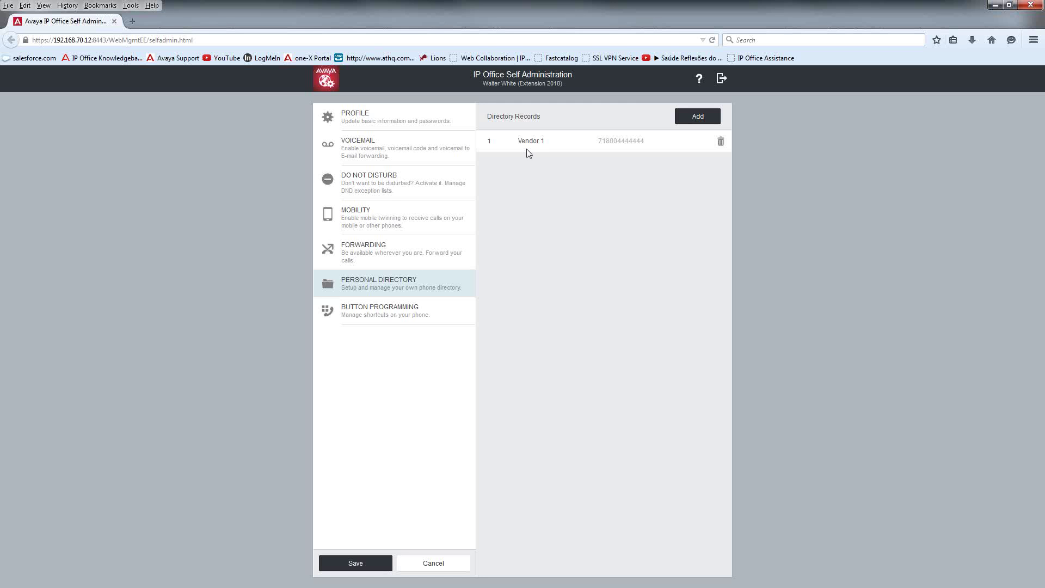
{"action": "left_click", "coordinate": [387, 319]}
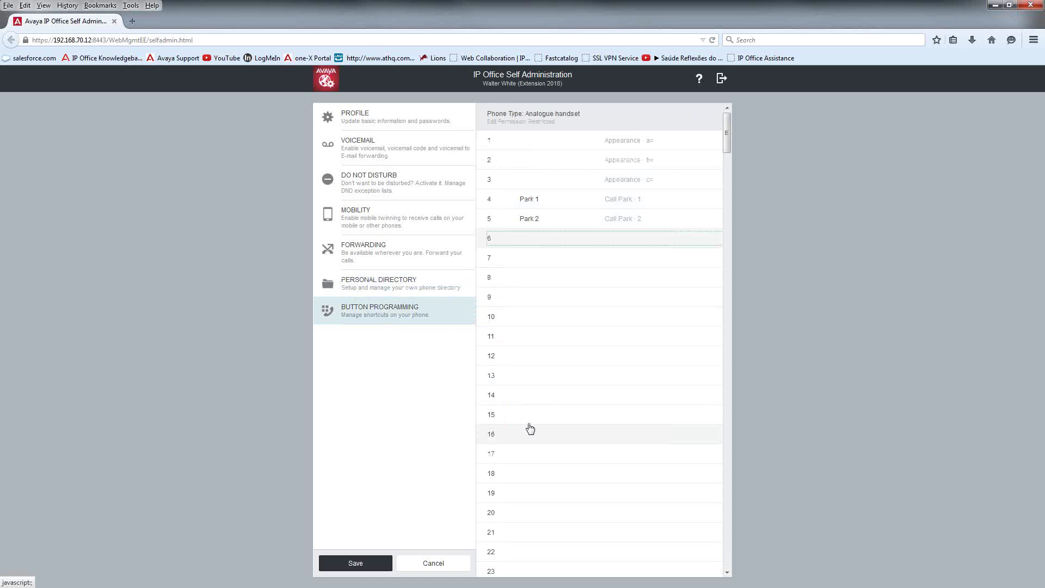
{"action": "left_click", "coordinate": [542, 353]}
{"action": "left_click", "coordinate": [544, 222]}
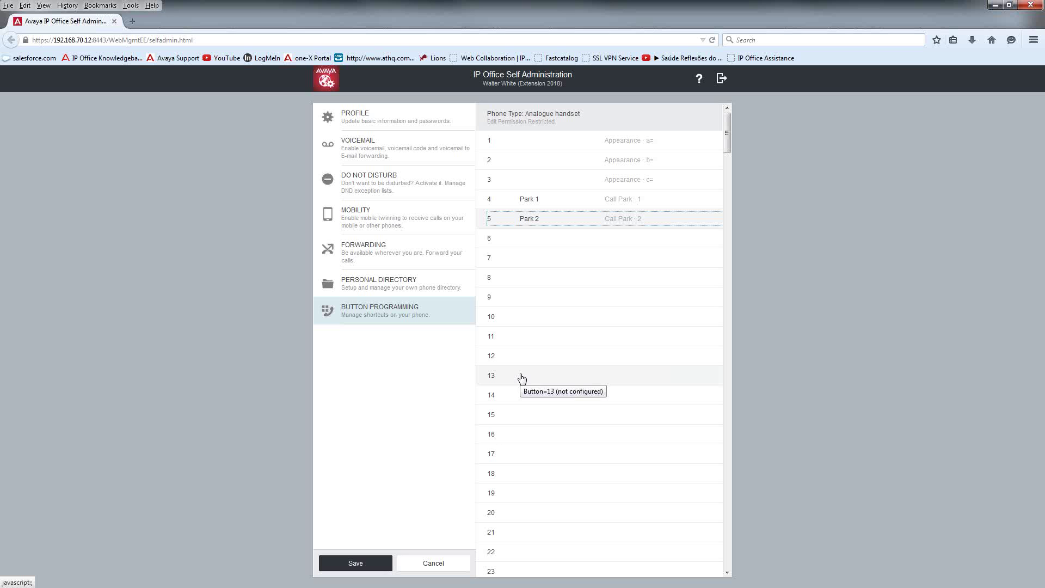
{"action": "left_click", "coordinate": [569, 241]}
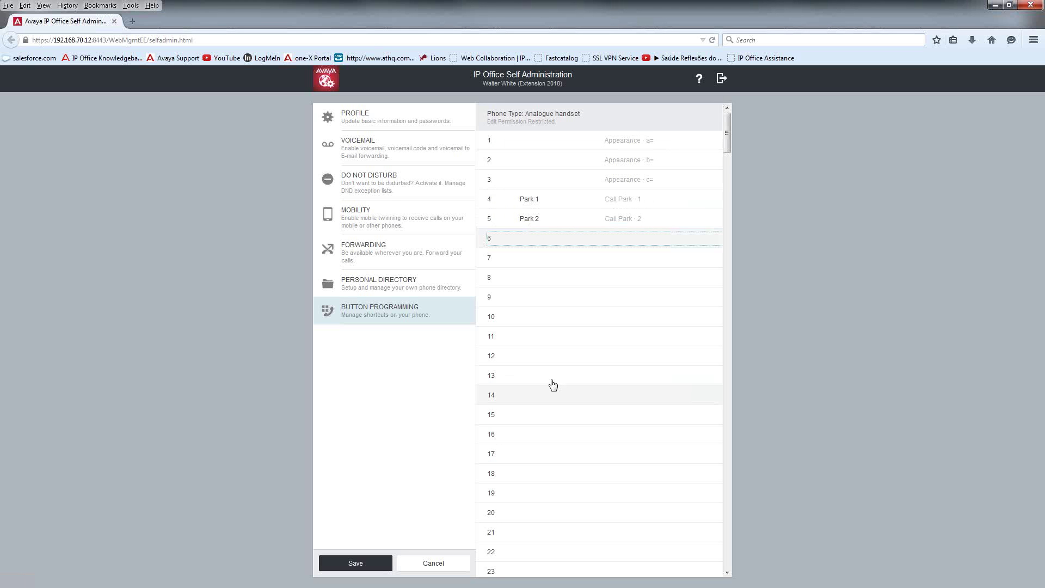
{"action": "scroll", "coordinate": [559, 361], "scroll_direction": "down", "scroll_amount": 3}
{"action": "scroll", "coordinate": [564, 213], "scroll_direction": "up", "scroll_amount": 2}
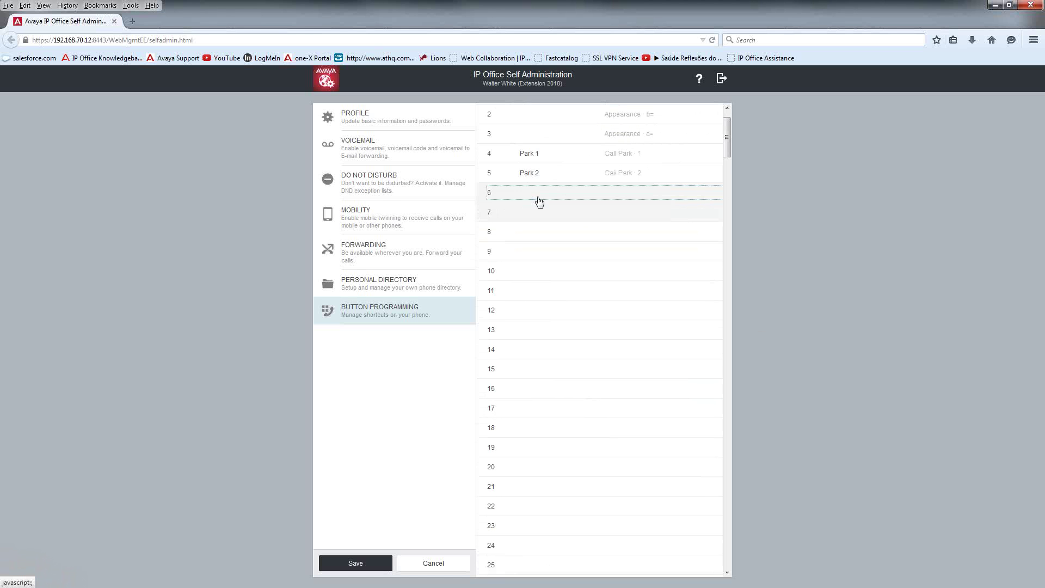
{"action": "scroll", "coordinate": [539, 202], "scroll_direction": "up", "scroll_amount": 2}
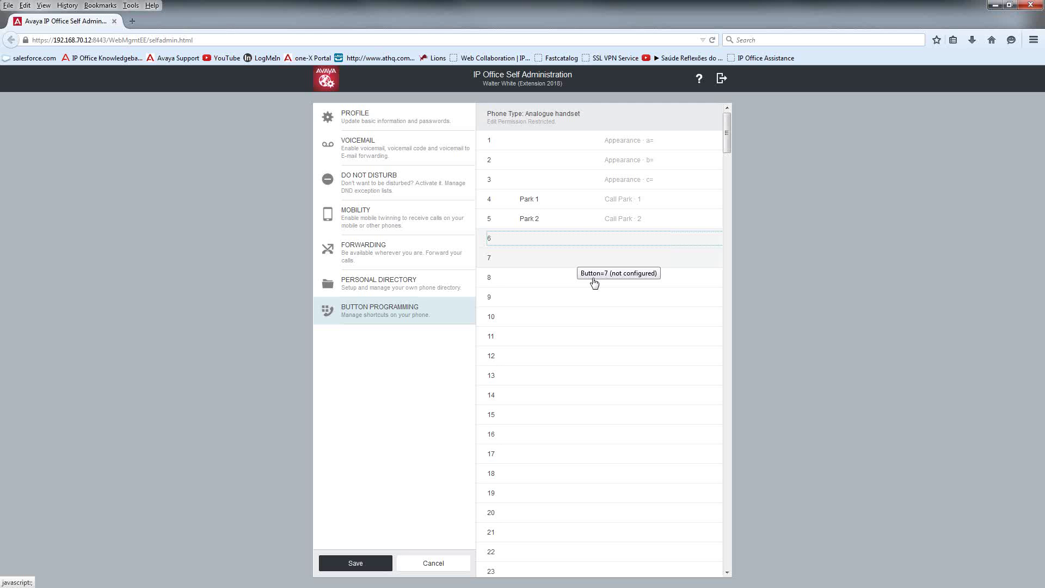
{"action": "left_click", "coordinate": [404, 477]}
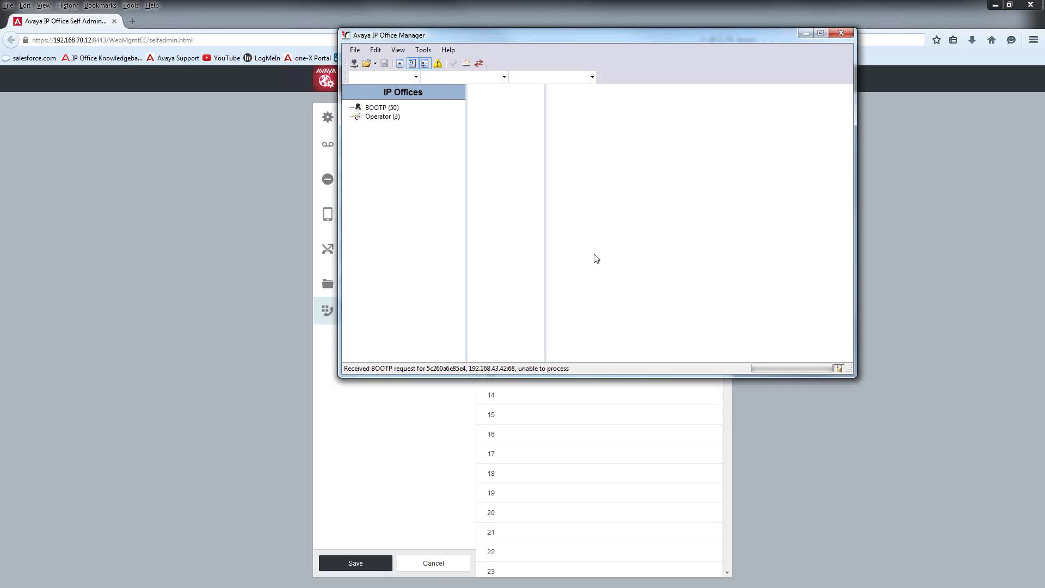
Step: Choose the ACG_LAB_RAT system from the list of systems to load
{"action": "left_click", "coordinate": [354, 63]}
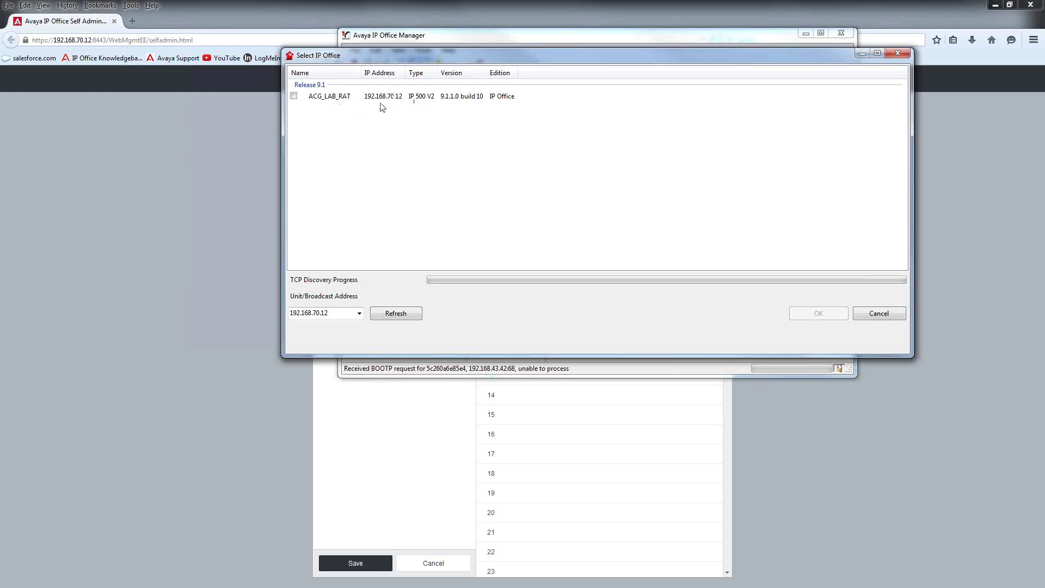
{"action": "left_click_drag", "start_coordinate": [437, 73], "coordinate": [471, 82]}
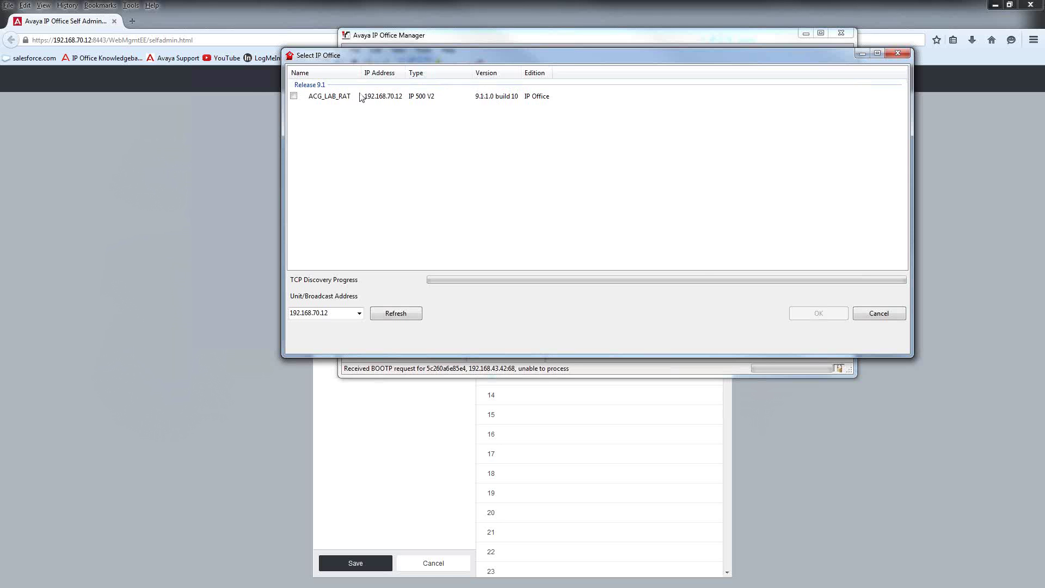
{"action": "left_click", "coordinate": [294, 96]}
{"action": "left_click", "coordinate": [810, 310]}
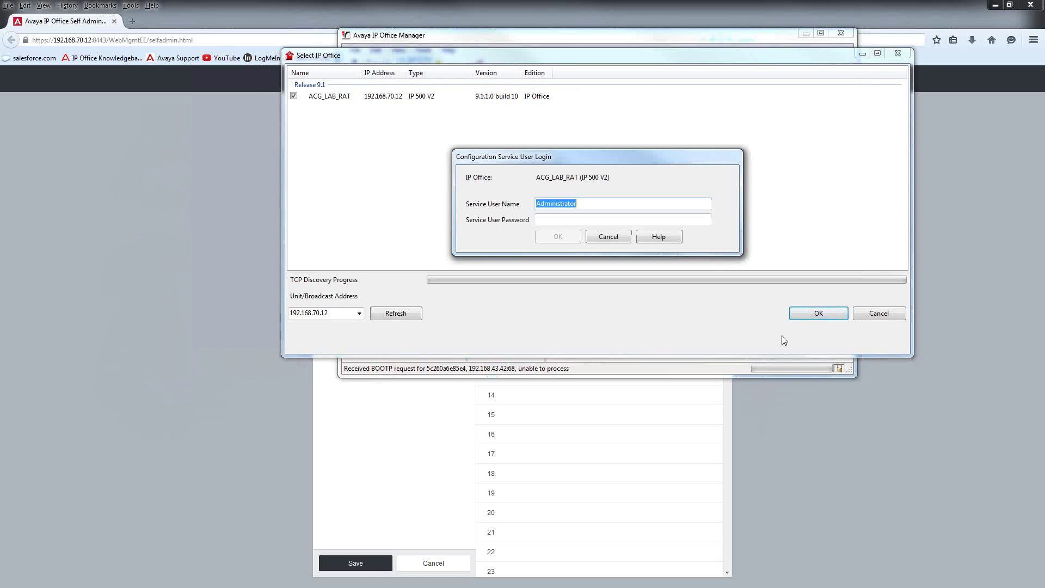
Step: Sign in with the Administrator service user credentials to load the configuration
{"action": "right_click", "coordinate": [566, 204]}
{"action": "left_click", "coordinate": [580, 239]}
{"action": "left_click", "coordinate": [578, 223]}
{"action": "right_click", "coordinate": [578, 224]}
{"action": "left_click", "coordinate": [606, 270]}
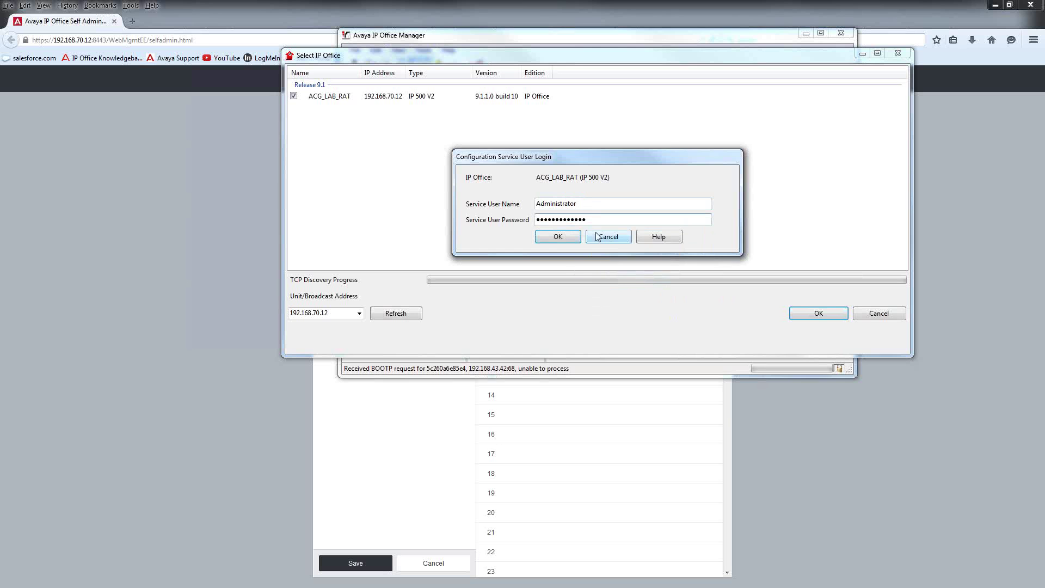
{"action": "left_click", "coordinate": [558, 236]}
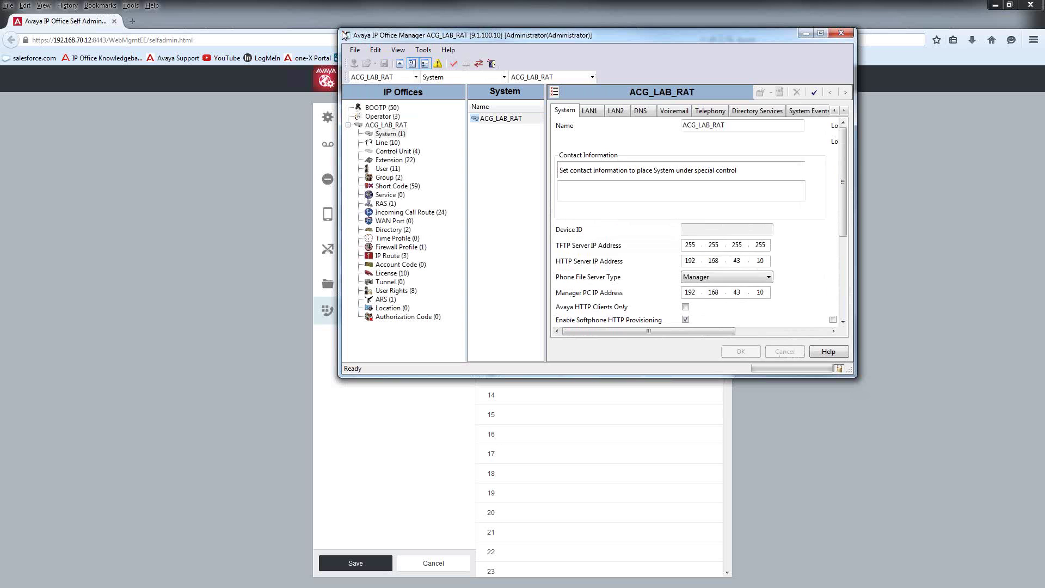
Step: Enlarge the configuration window and view the LAN1 and LAN2 settings
{"action": "left_click_drag", "start_coordinate": [339, 29], "coordinate": [105, 43]}
{"action": "left_click_drag", "start_coordinate": [834, 377], "coordinate": [872, 542]}
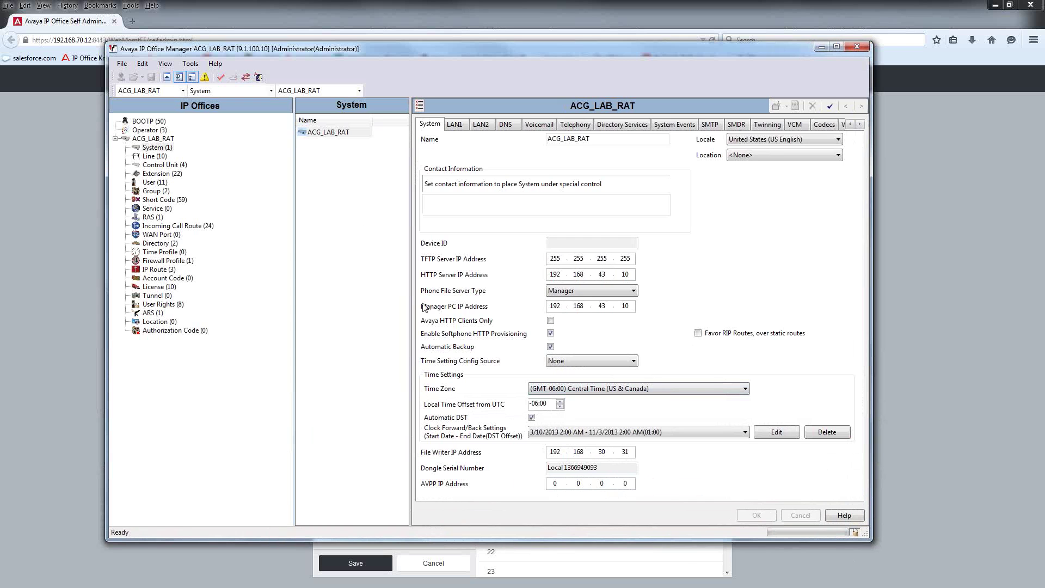
{"action": "left_click", "coordinate": [455, 125]}
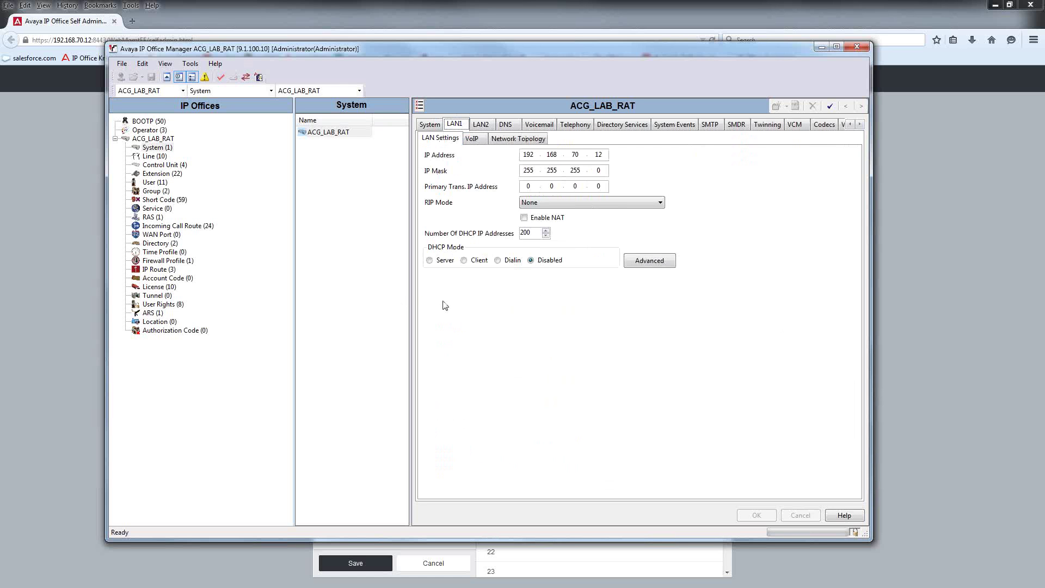
{"action": "left_click", "coordinate": [479, 128]}
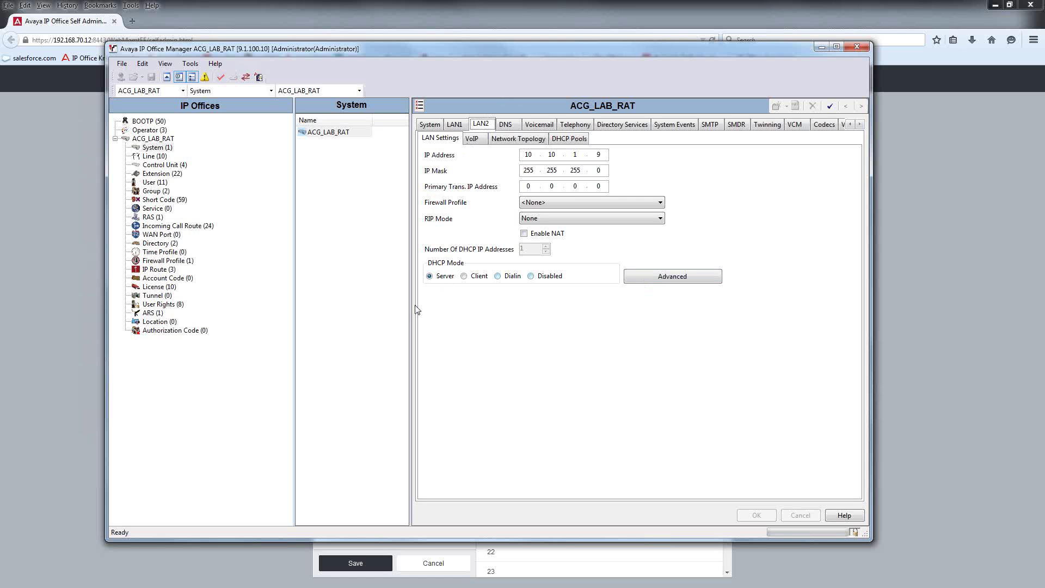
Step: Check LAN2's DHCP pools and LAN settings, then show the list of users
{"action": "left_click", "coordinate": [640, 280]}
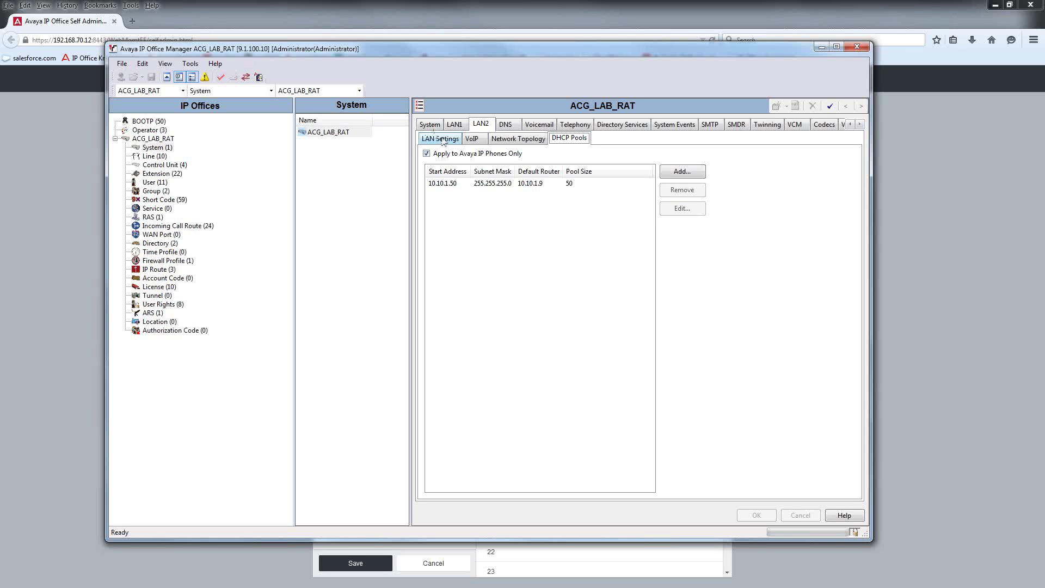
{"action": "left_click", "coordinate": [444, 140]}
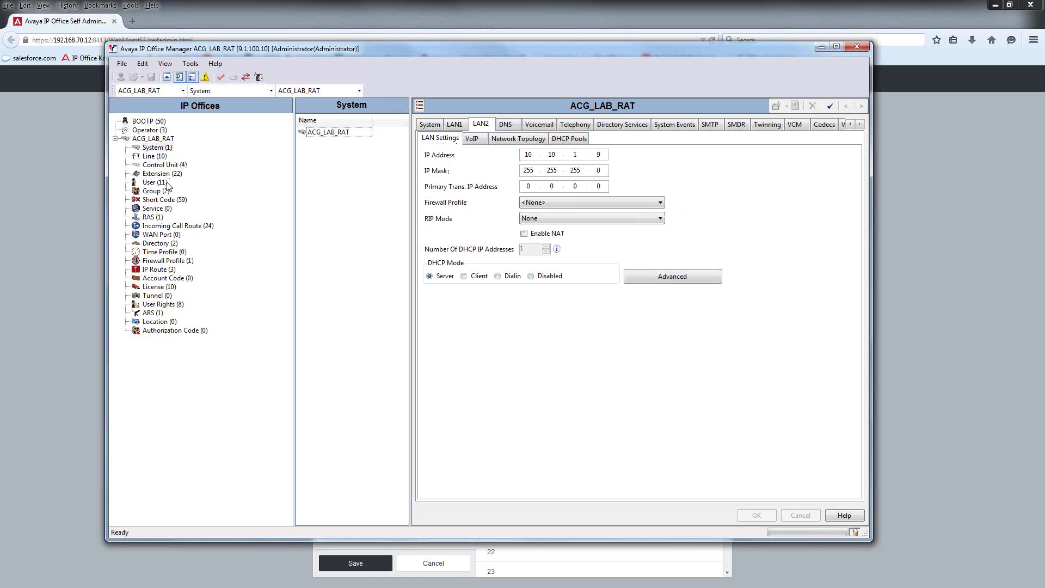
{"action": "left_click", "coordinate": [155, 182]}
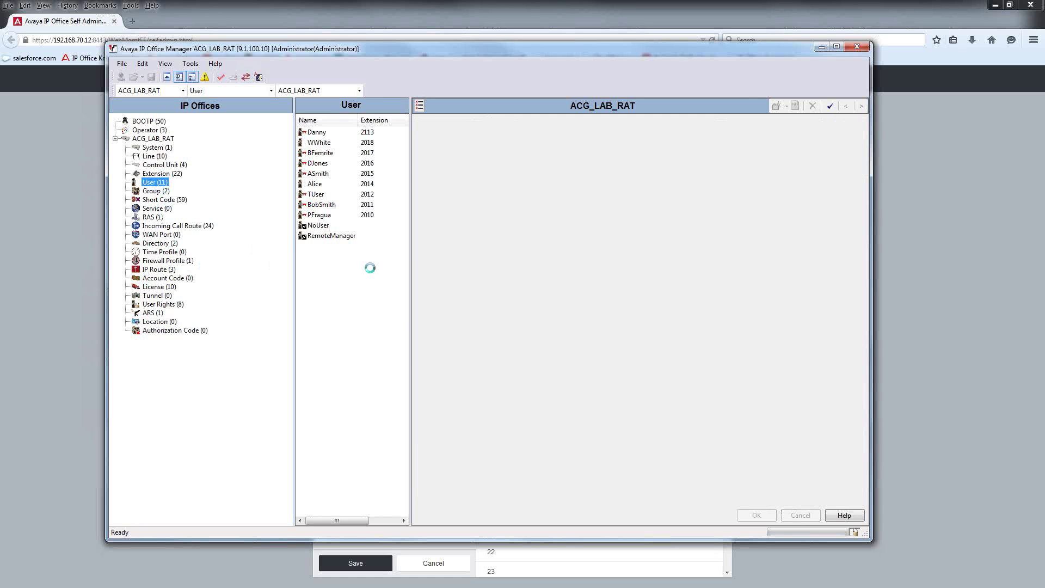
Step: Glance at an existing user, then create a new blank <User:0> record
{"action": "left_click", "coordinate": [324, 153]}
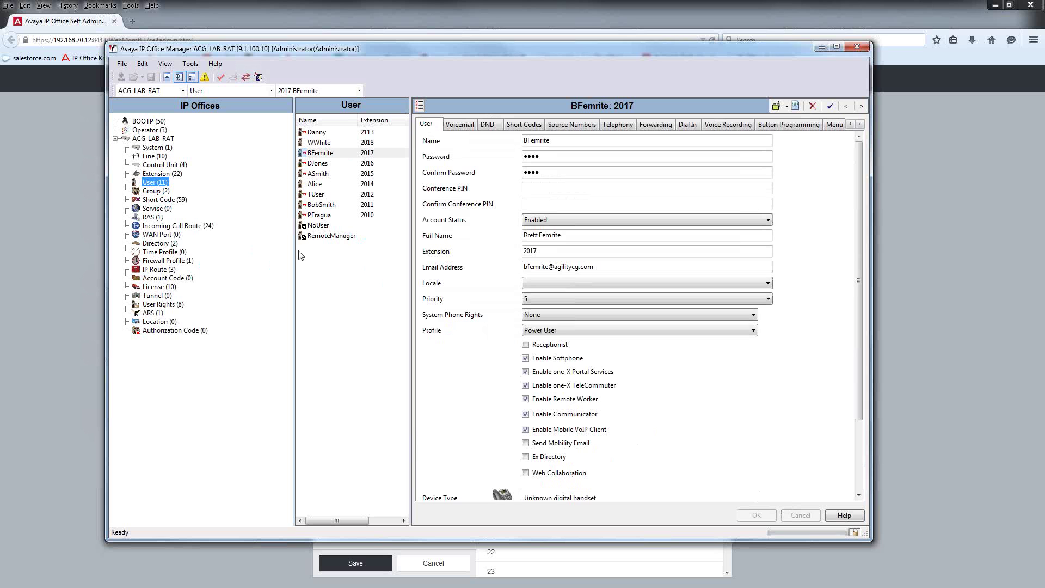
{"action": "right_click", "coordinate": [314, 277]}
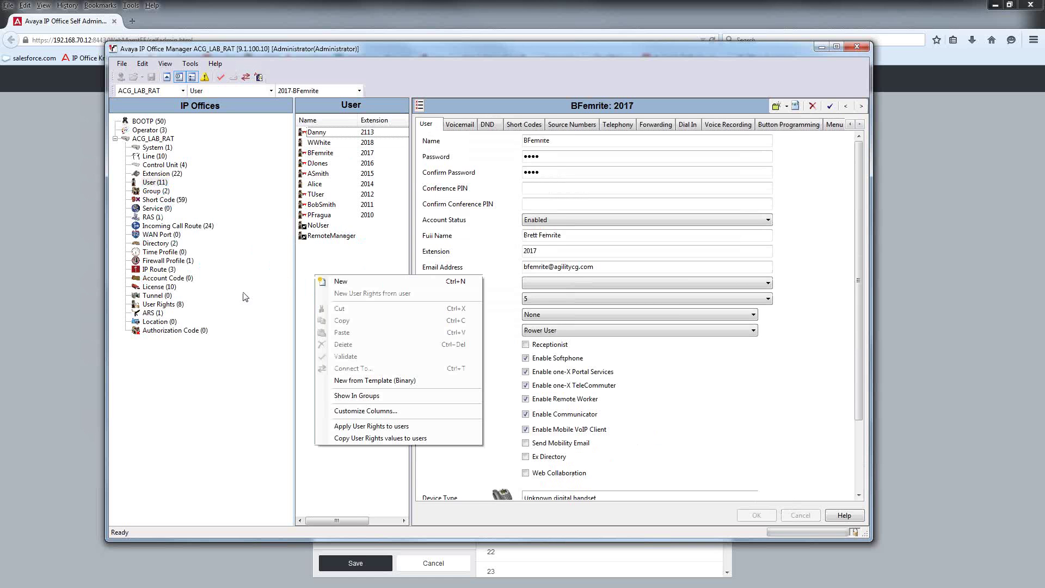
{"action": "key", "text": "Down"}
{"action": "key", "text": "Return"}
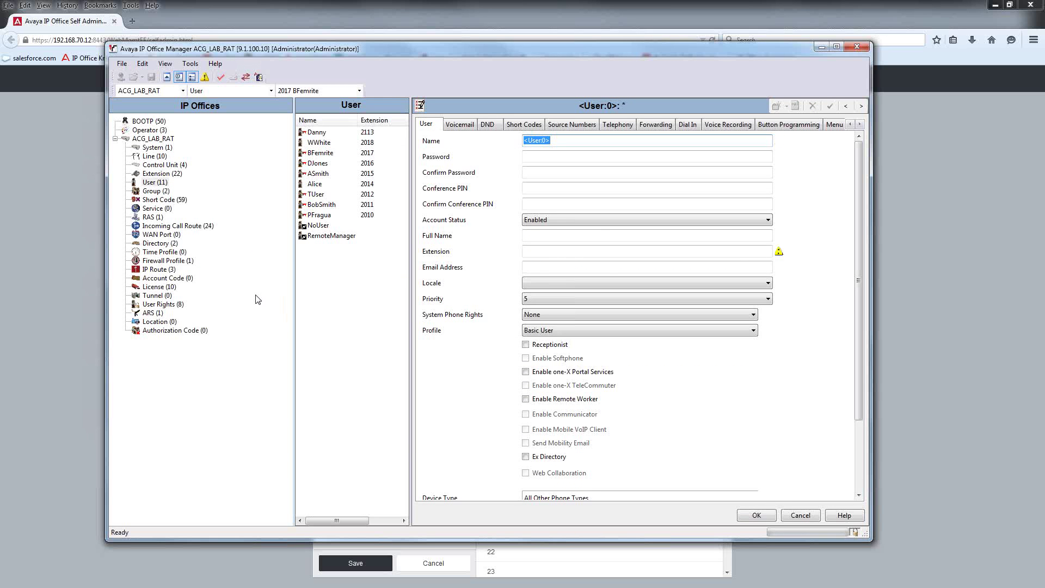
Step: Replace <User:0> with the user's login name and enter a confirmed four-digit password
{"action": "key", "text": "BackSpace"}
{"action": "type", "text": "J"}
{"action": "key", "text": "BackSpace"}
{"action": "key", "text": "Tab"}
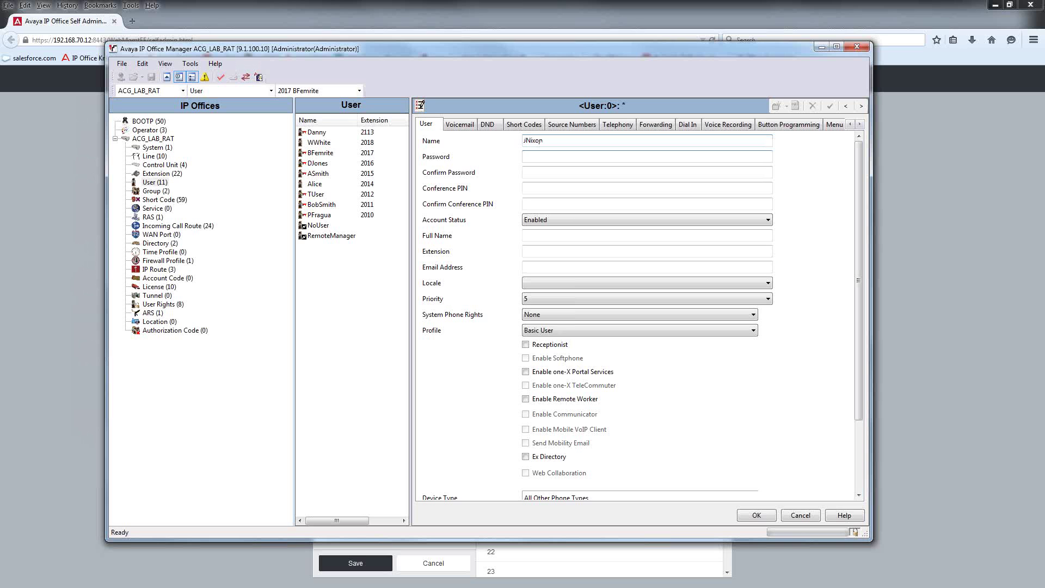
{"action": "type", "text": "1234"}
{"action": "key", "text": "Tab"}
{"action": "type", "text": "1234"}
{"action": "key", "text": "Tab"}
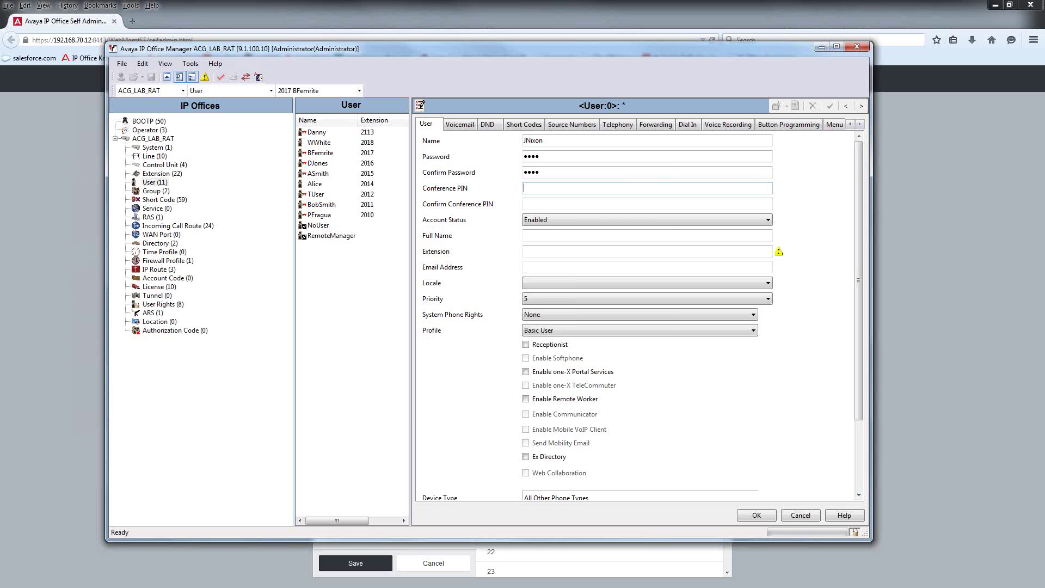
{"action": "key", "text": "Tab"}
{"action": "key", "text": "Tab"}
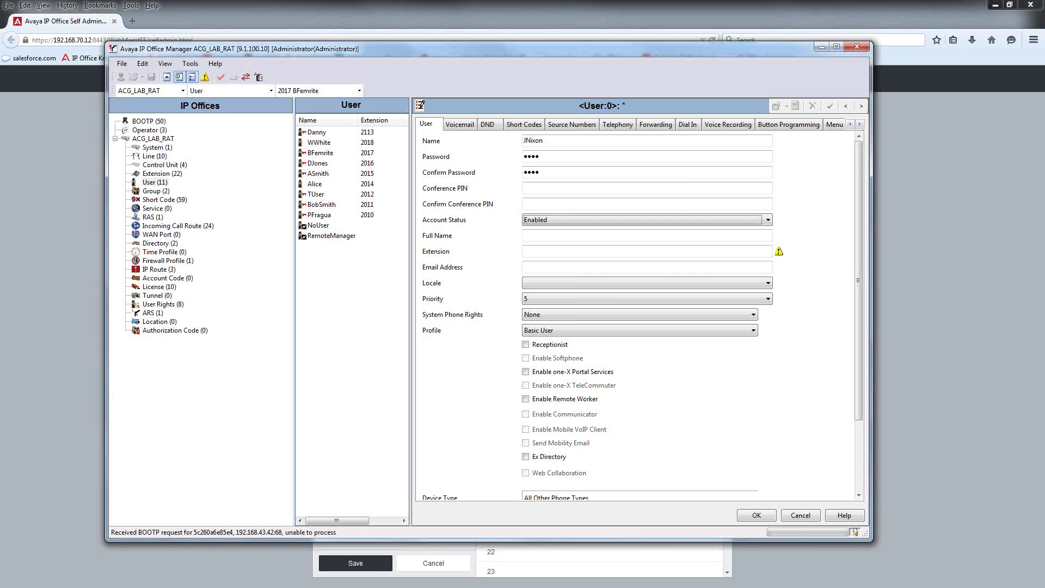
Step: Enter the user's full name, extension 2019 and e-mail address
{"action": "left_click", "coordinate": [647, 235]}
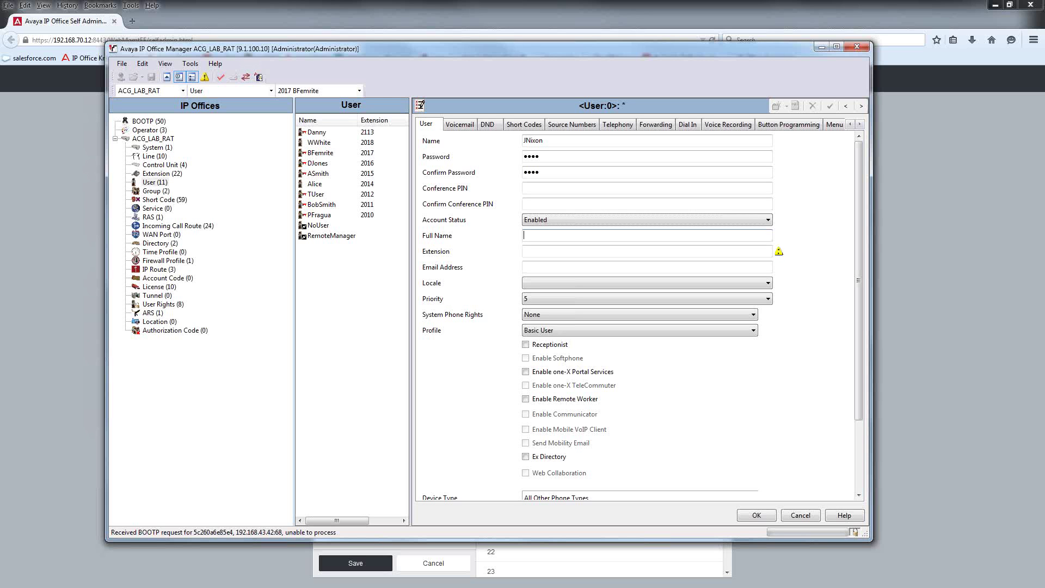
{"action": "left_click", "coordinate": [524, 251]}
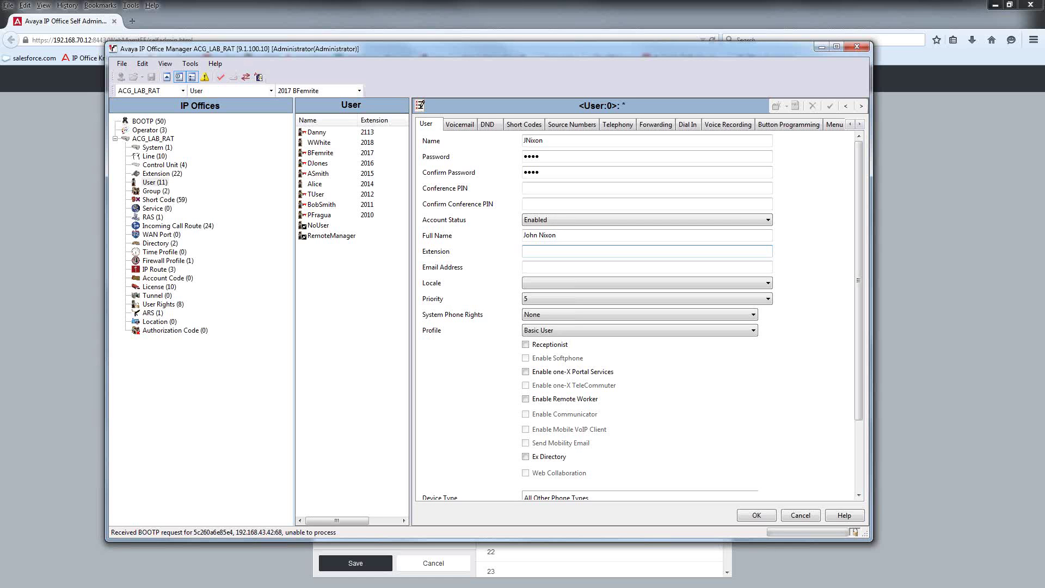
{"action": "type", "text": "2019"}
{"action": "key", "text": "Tab"}
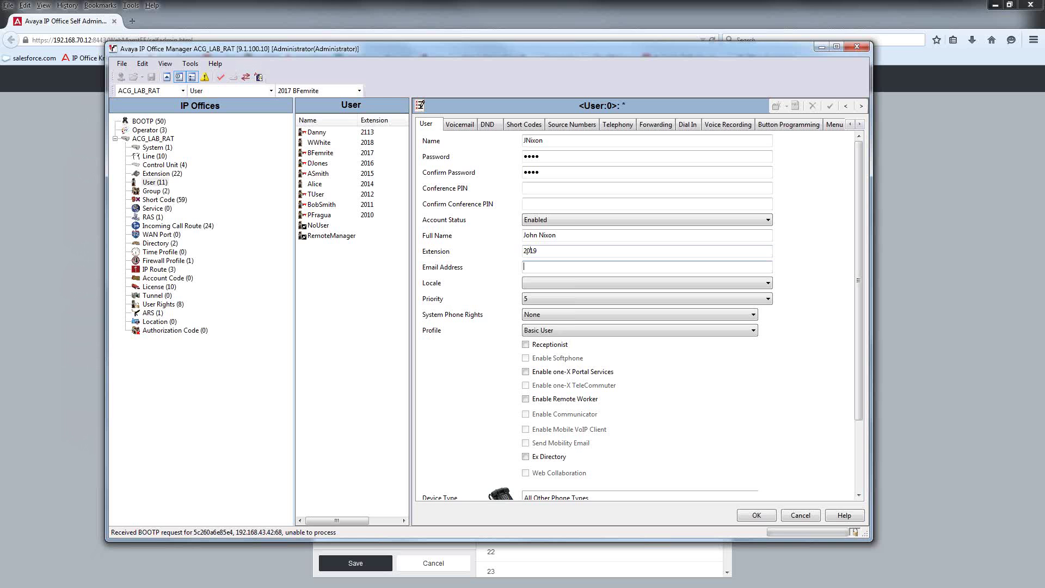
Step: Review the available profiles and keep Basic User as the profile
{"action": "left_click", "coordinate": [582, 330]}
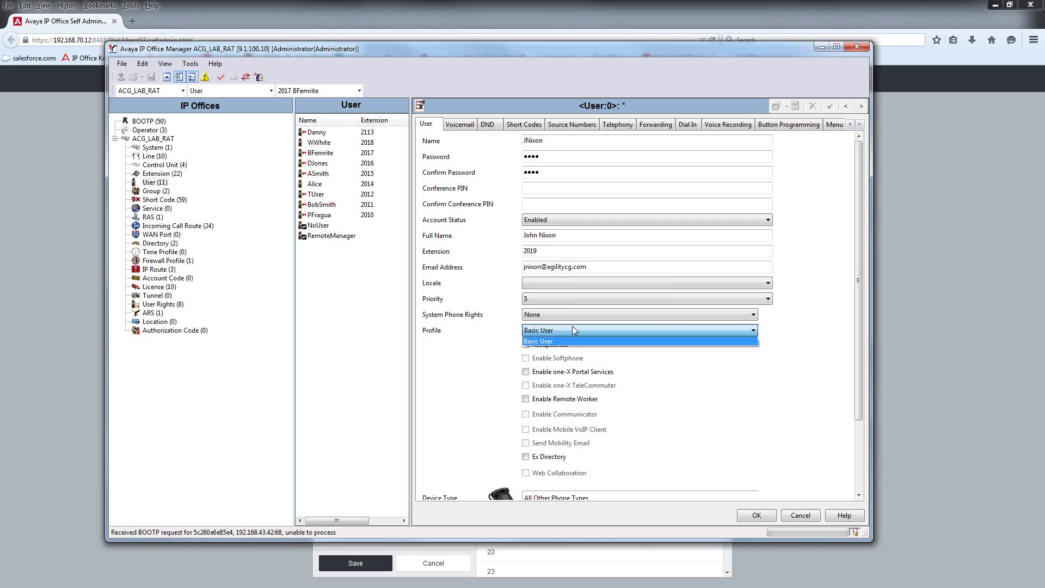
{"action": "left_click", "coordinate": [454, 328]}
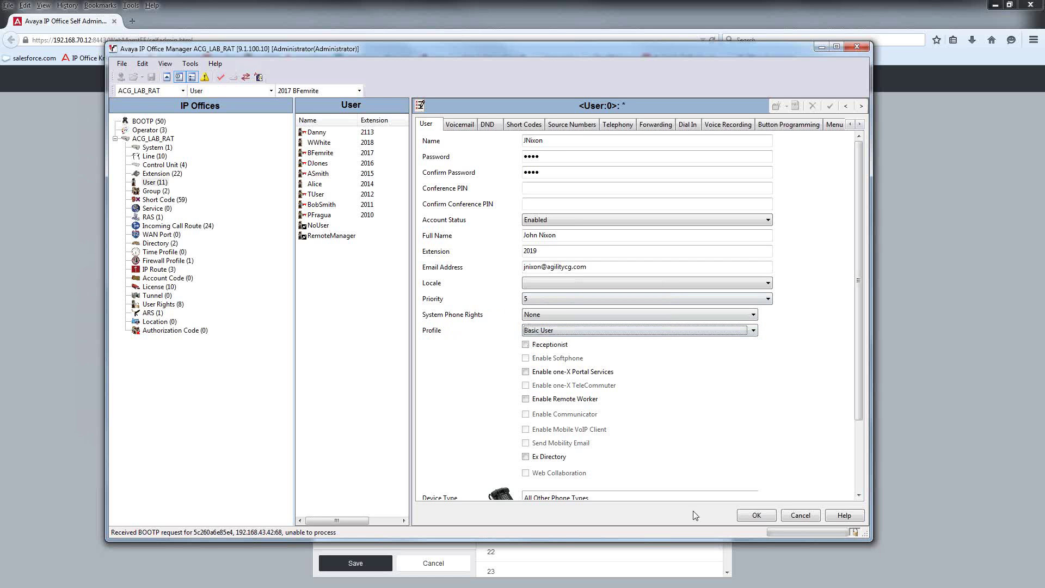
{"action": "scroll", "coordinate": [859, 417], "scroll_direction": "down", "scroll_amount": 3}
{"action": "scroll", "coordinate": [858, 423], "scroll_direction": "up", "scroll_amount": 3}
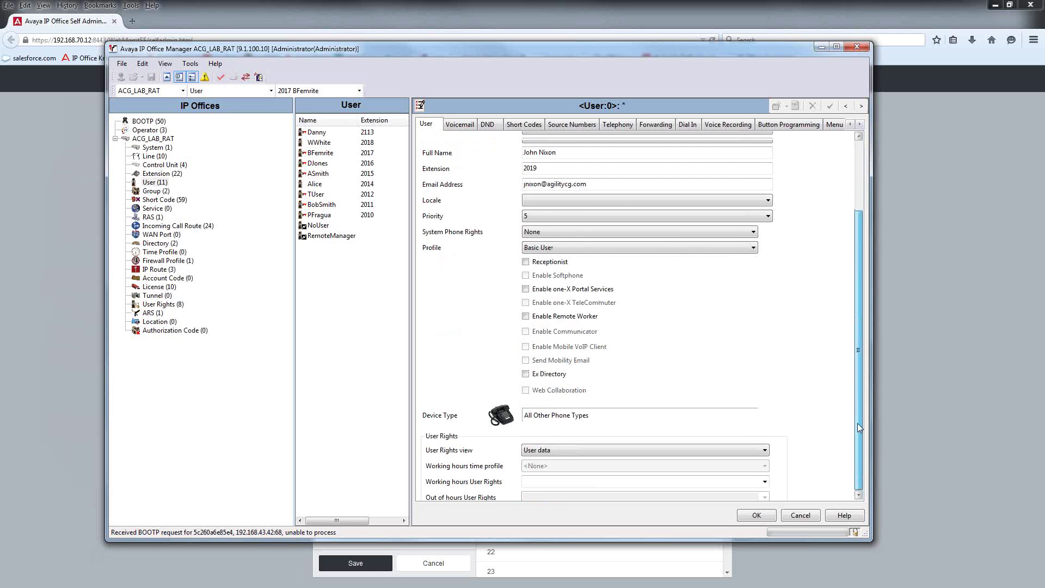
Step: Set and confirm a four-digit voicemail code on the Voicemail tab
{"action": "left_click", "coordinate": [460, 125]}
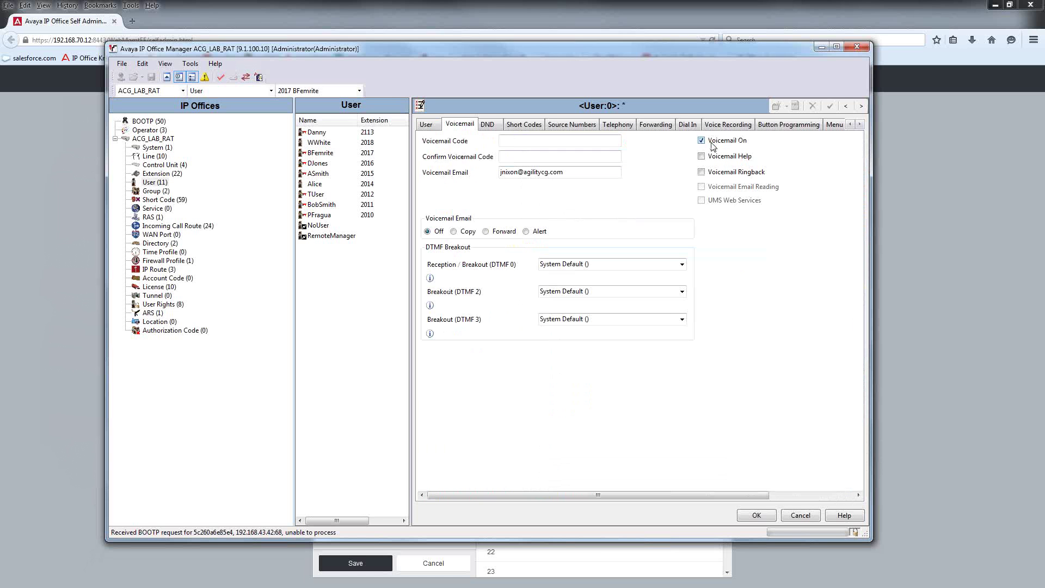
{"action": "left_click", "coordinate": [528, 138]}
{"action": "type", "text": "1234"}
{"action": "key", "text": "Tab"}
{"action": "type", "text": "1234"}
{"action": "key", "text": "Tab"}
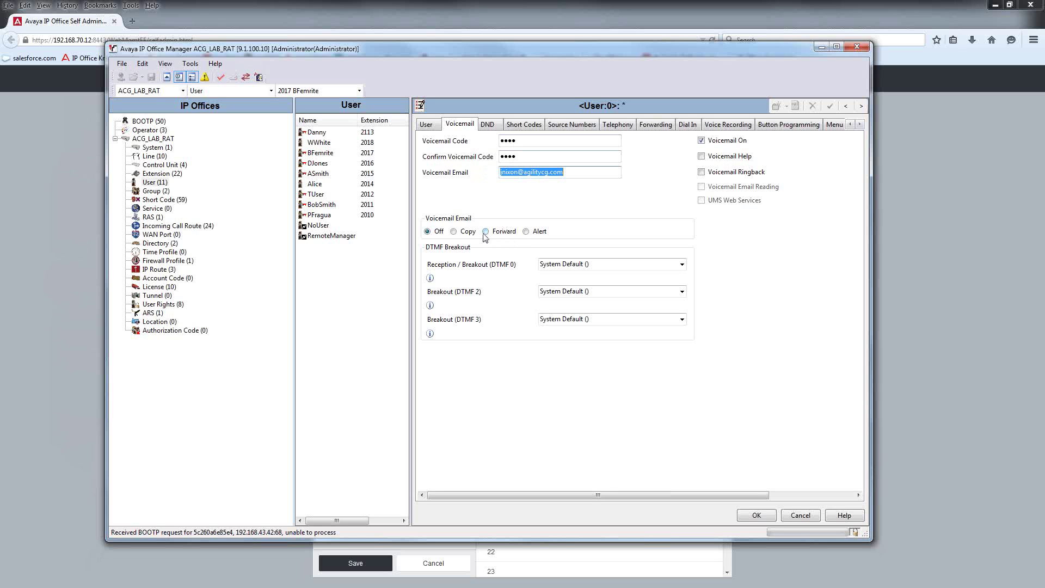
Step: Set Voicemail Email to Copy and route DTMF 0 breakout to Main
{"action": "left_click", "coordinate": [455, 232]}
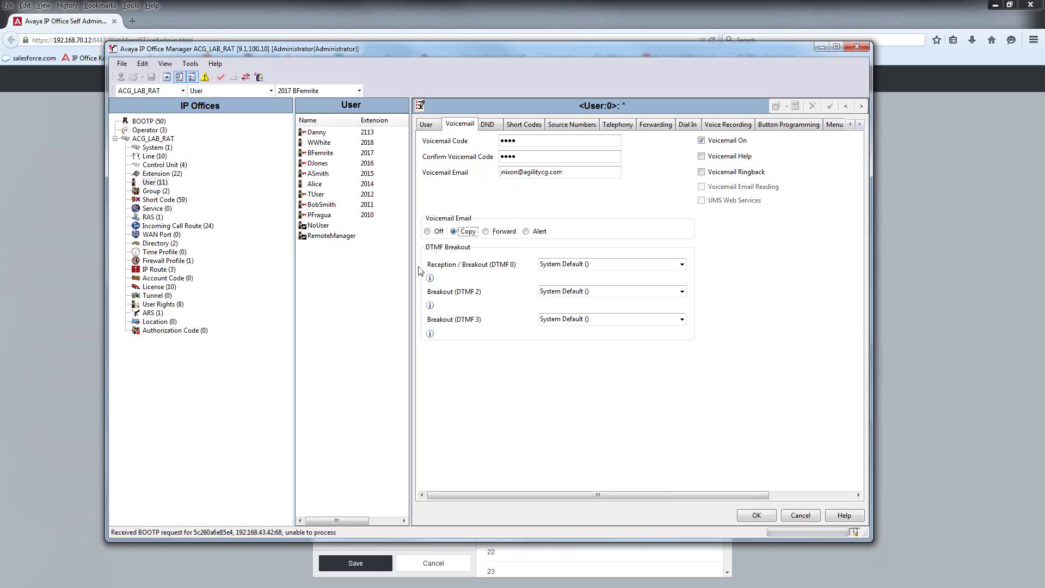
{"action": "left_click", "coordinate": [681, 264]}
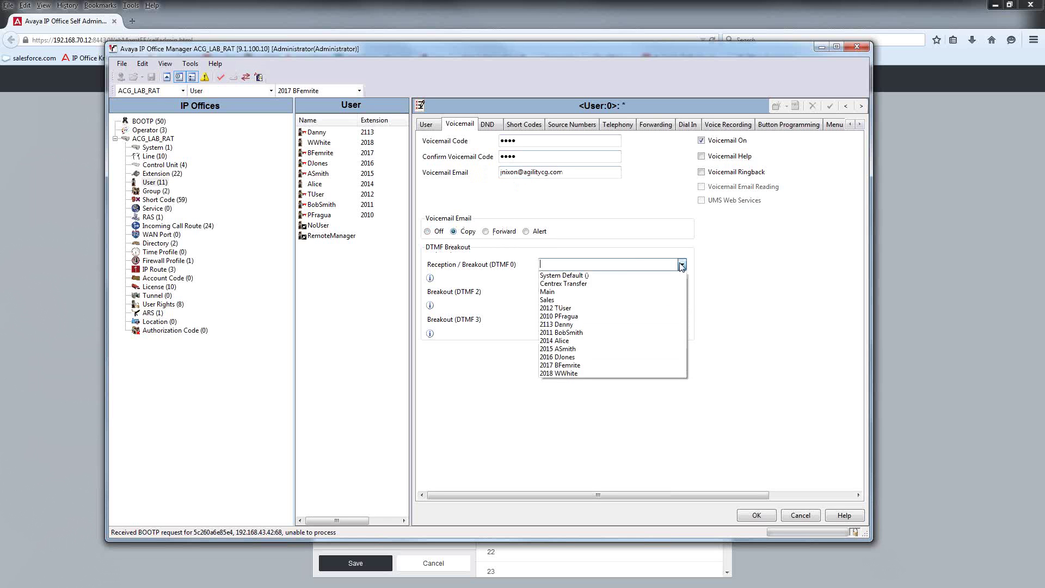
{"action": "left_click", "coordinate": [586, 291]}
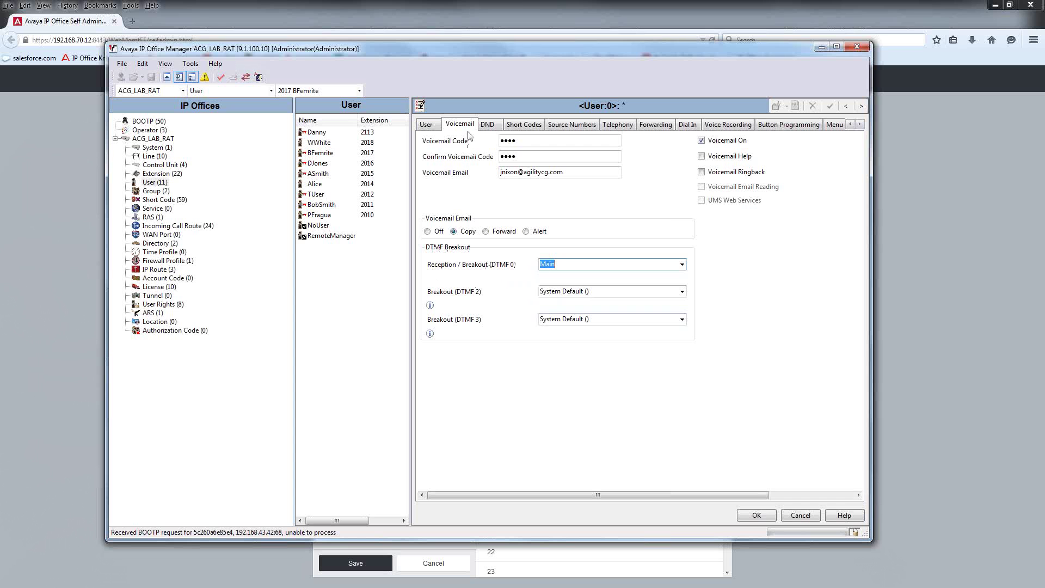
{"action": "left_click", "coordinate": [489, 129]}
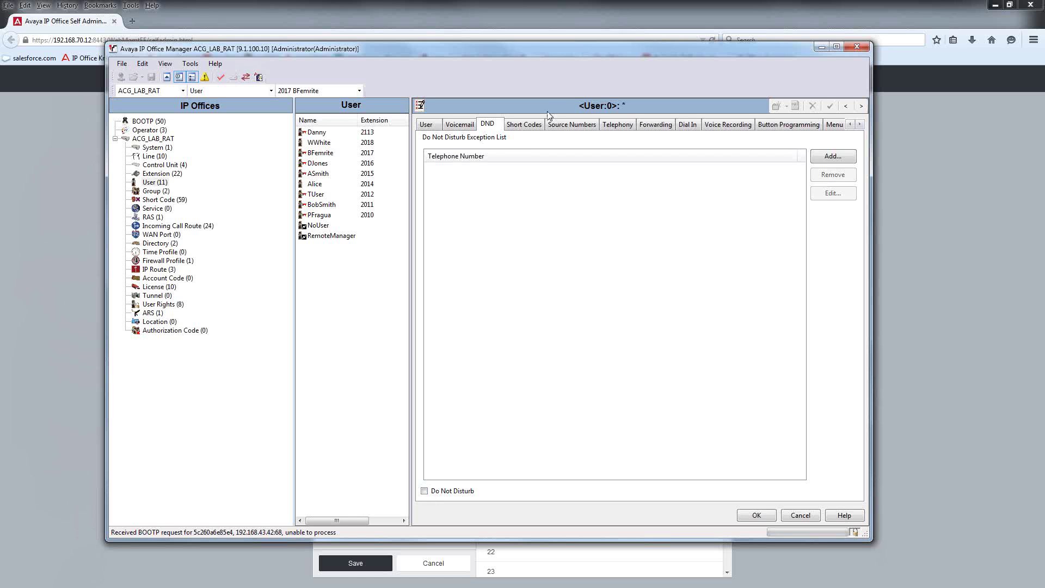
Step: Add HSales to the new user's Source Numbers list
{"action": "left_click", "coordinate": [561, 126]}
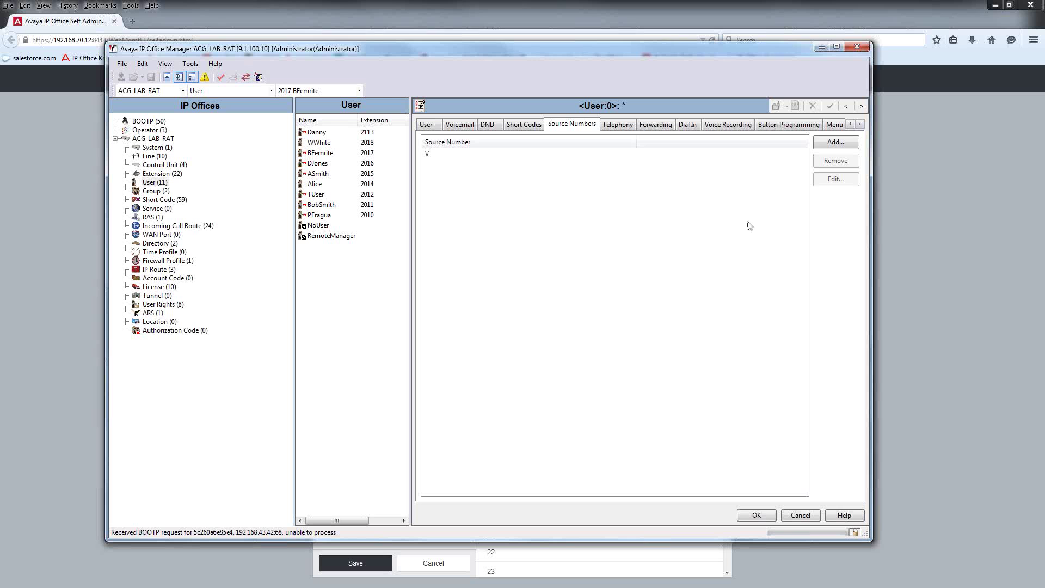
{"action": "left_click", "coordinate": [835, 143]}
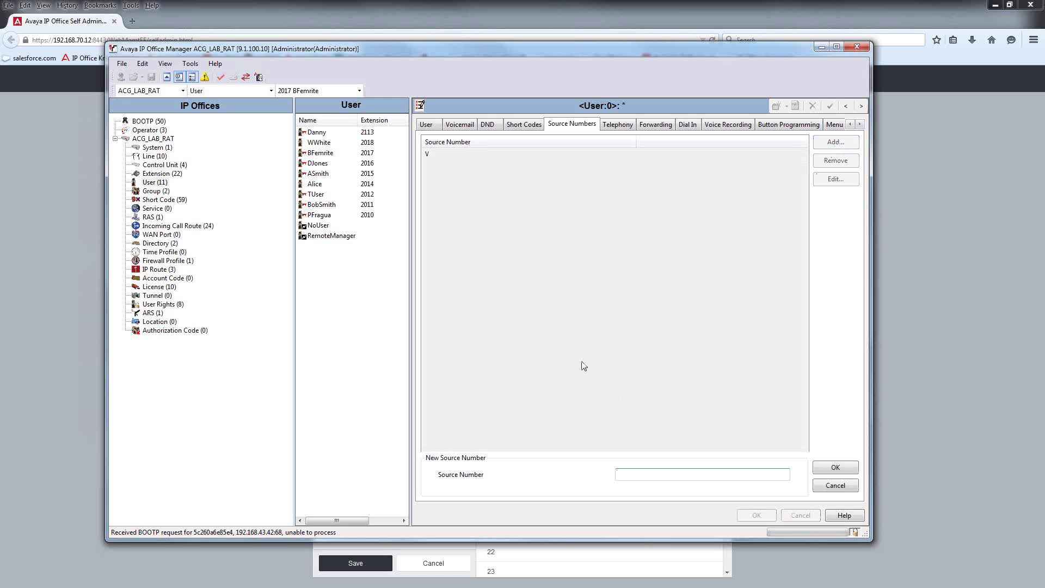
{"action": "type", "text": "HSales"}
{"action": "left_click", "coordinate": [828, 467]}
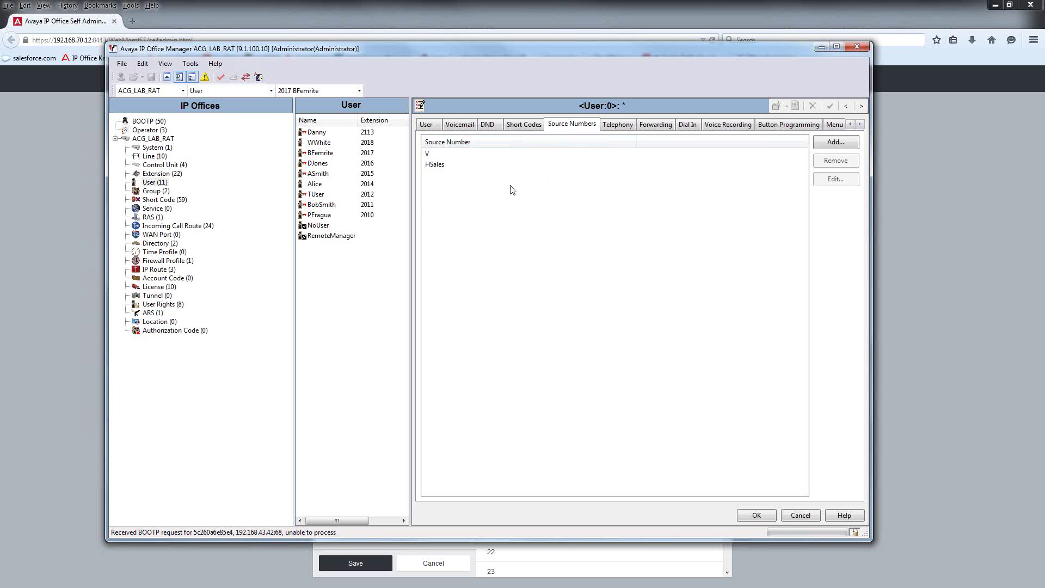
Step: Turn on web self-administration for the new user
{"action": "left_click", "coordinate": [862, 125]}
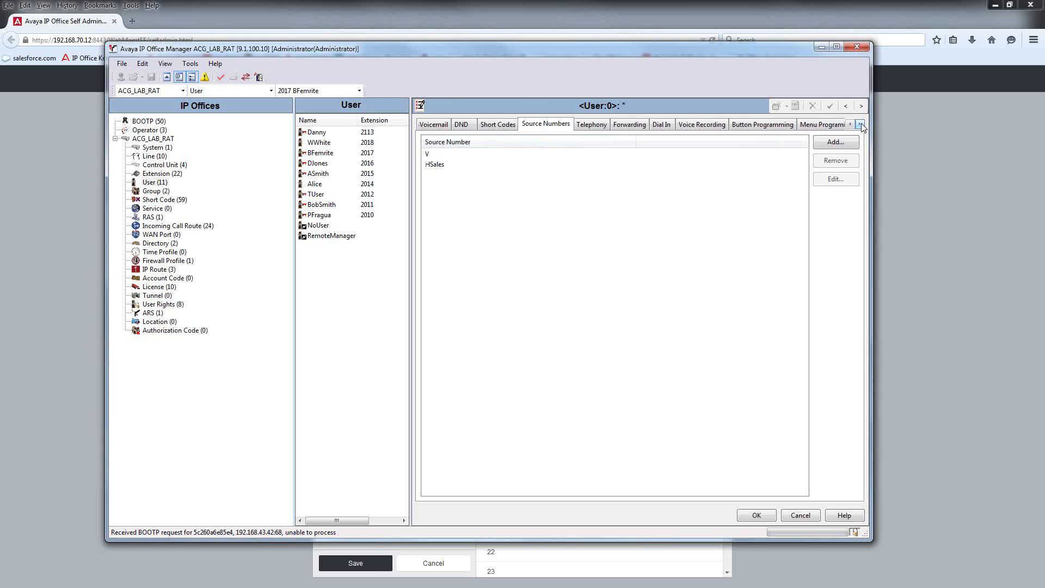
{"action": "left_click", "coordinate": [861, 125]}
{"action": "left_click", "coordinate": [862, 125]}
{"action": "left_click", "coordinate": [862, 125]}
{"action": "left_click", "coordinate": [861, 124]}
{"action": "left_click", "coordinate": [861, 124]}
{"action": "left_click", "coordinate": [862, 124]}
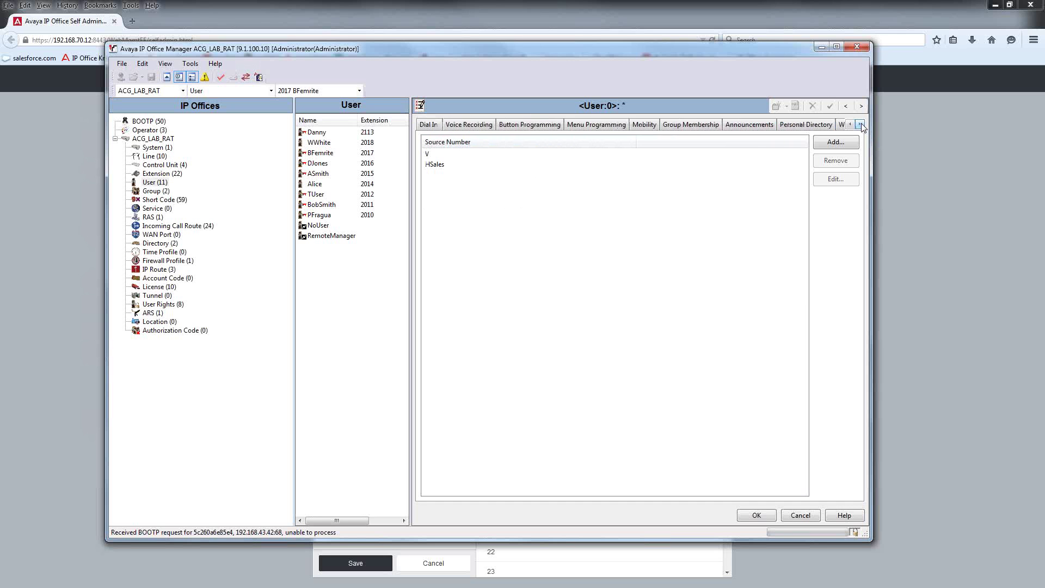
{"action": "left_click", "coordinate": [862, 124]}
{"action": "left_click", "coordinate": [861, 125]}
{"action": "left_click", "coordinate": [795, 127]}
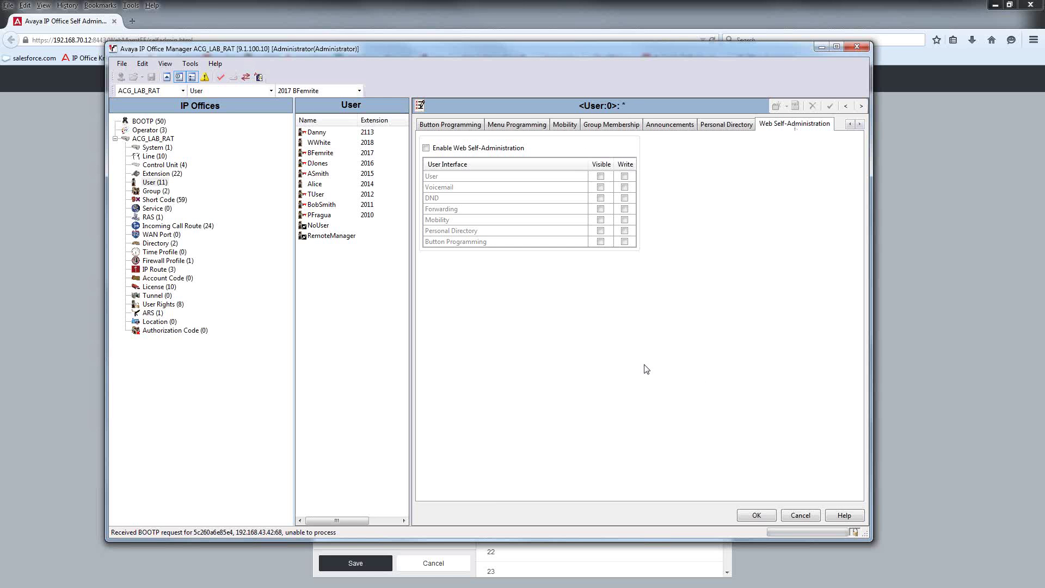
{"action": "left_click", "coordinate": [426, 147]}
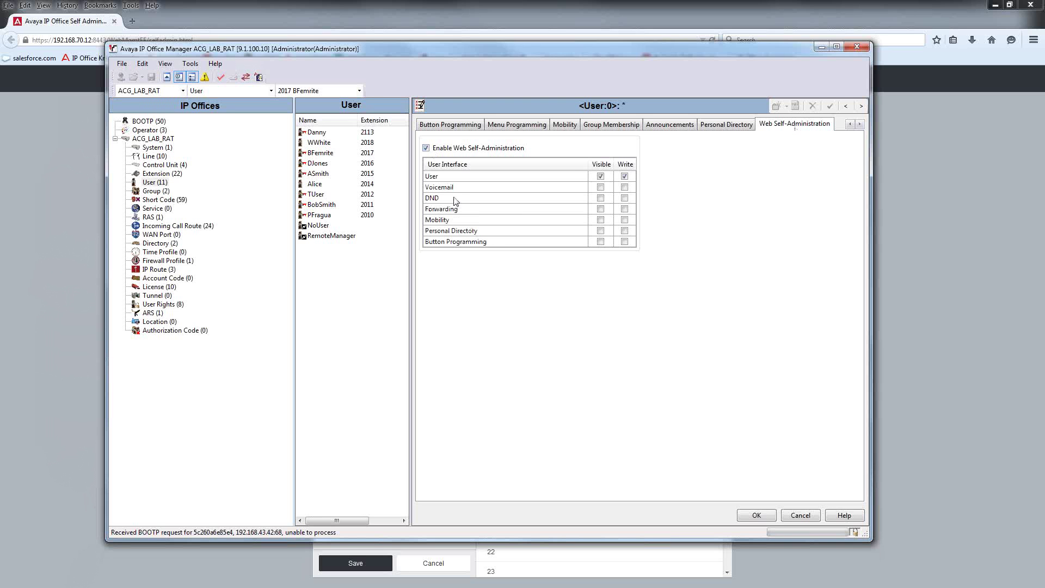
Step: Make every section visible and writable except User write, then save the extension 2019 user
{"action": "left_click", "coordinate": [600, 187]}
{"action": "left_click", "coordinate": [625, 187]}
{"action": "left_click", "coordinate": [624, 198]}
{"action": "left_click", "coordinate": [625, 209]}
{"action": "left_click", "coordinate": [624, 220]}
{"action": "left_click", "coordinate": [625, 231]}
{"action": "left_click", "coordinate": [625, 241]}
{"action": "left_click", "coordinate": [624, 230]}
{"action": "left_click", "coordinate": [625, 177]}
{"action": "left_click", "coordinate": [758, 515]}
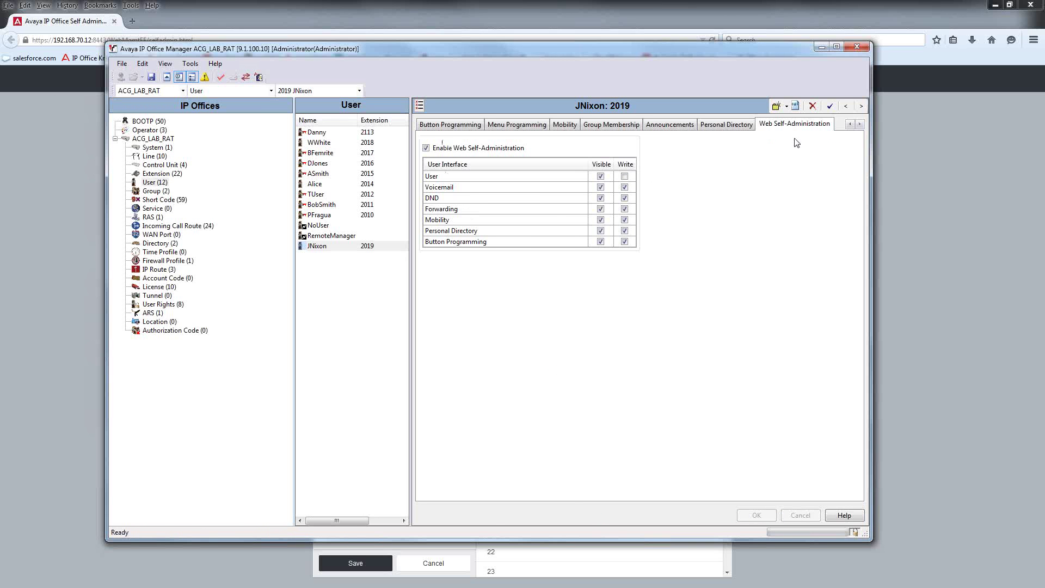
Step: Bring up the extension 2019 user's Telephony Supervisor Settings
{"action": "left_click", "coordinate": [850, 125]}
{"action": "left_click", "coordinate": [850, 125]}
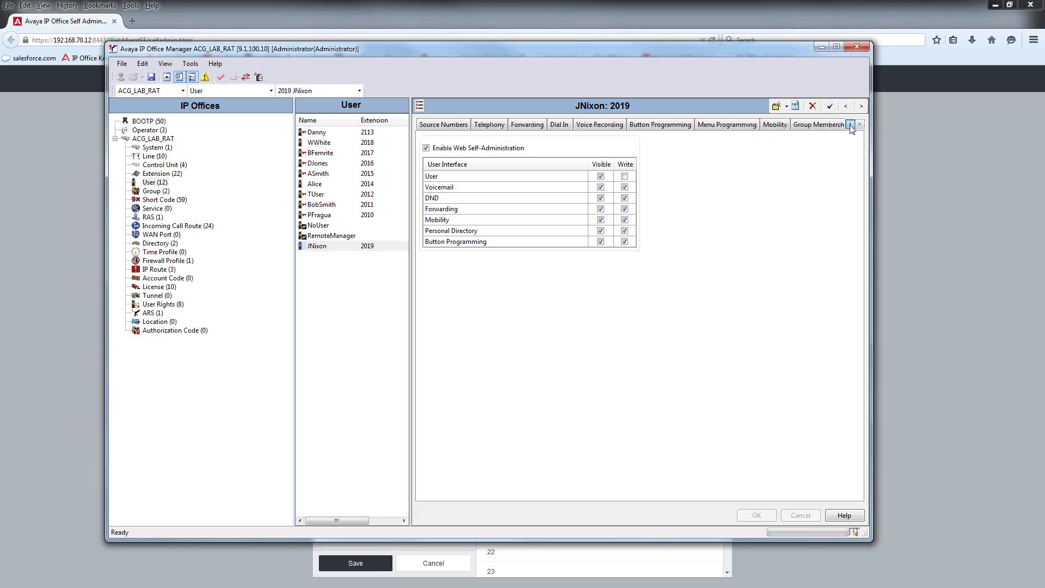
{"action": "left_click", "coordinate": [850, 125]}
{"action": "left_click", "coordinate": [850, 126]}
{"action": "left_click", "coordinate": [850, 125]}
{"action": "left_click", "coordinate": [620, 124]}
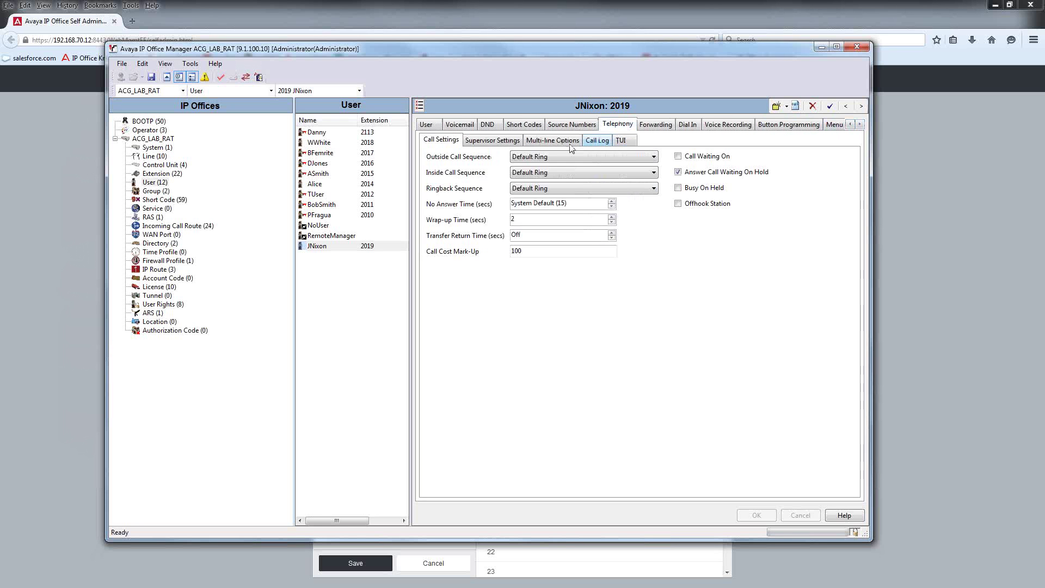
{"action": "left_click", "coordinate": [493, 140]}
Step: Enter and confirm a four-digit login code, then return to the user's main details
{"action": "left_click", "coordinate": [547, 158]}
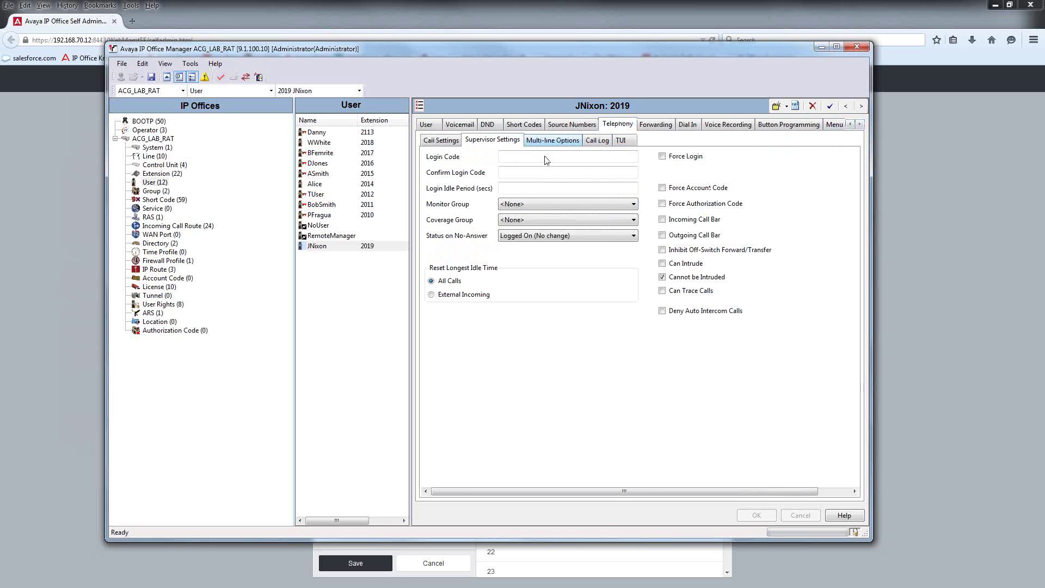
{"action": "type", "text": "1234"}
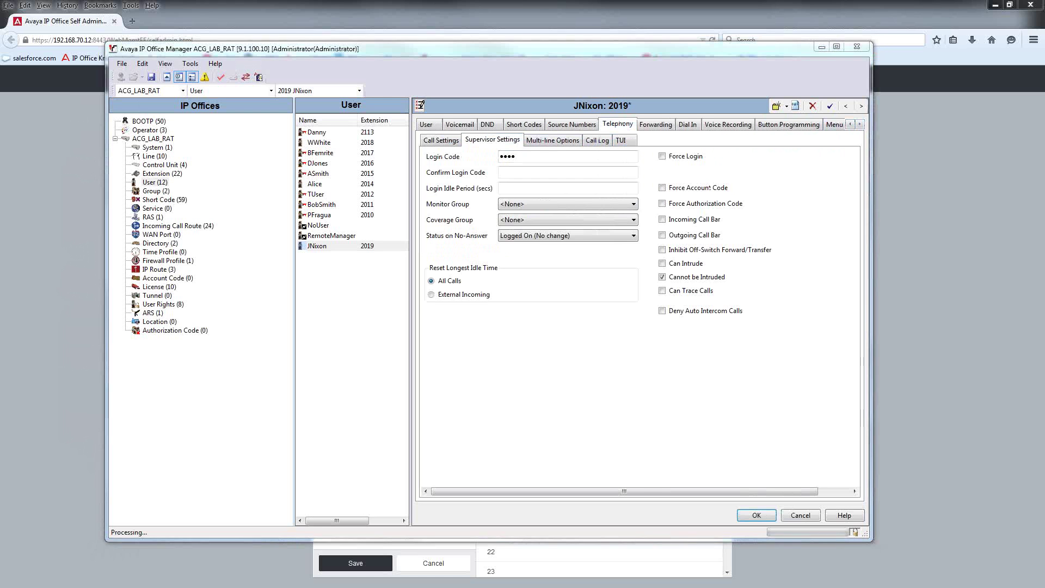
{"action": "key", "text": "Tab"}
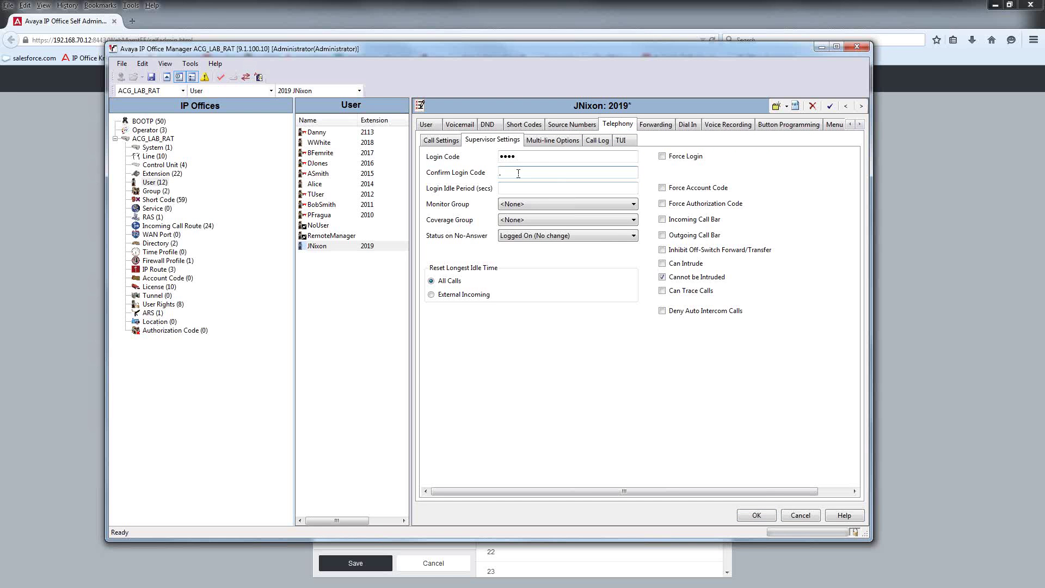
{"action": "type", "text": "1234"}
{"action": "key", "text": "Return"}
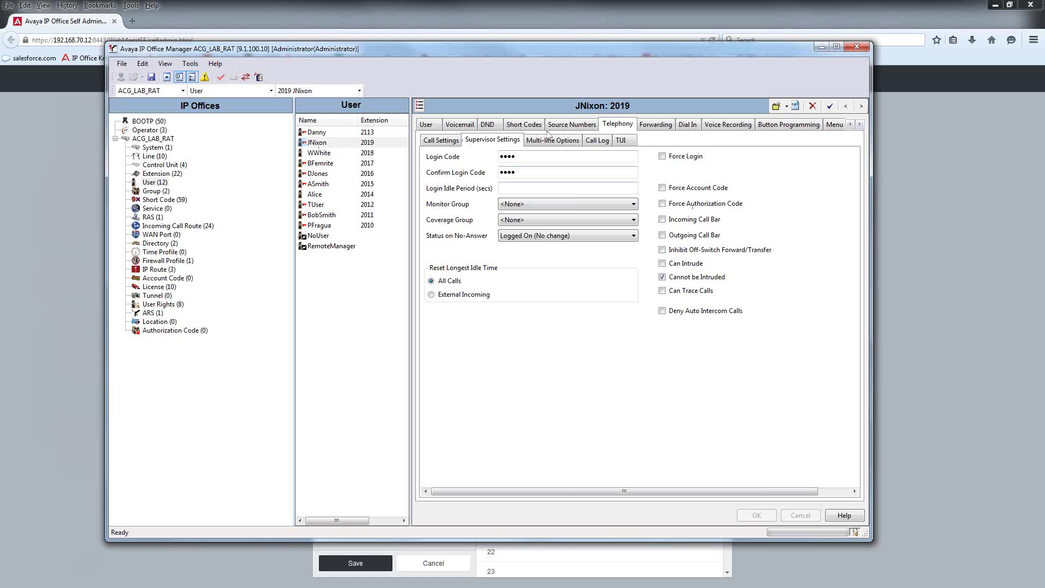
{"action": "left_click", "coordinate": [441, 140]}
{"action": "left_click", "coordinate": [425, 124]}
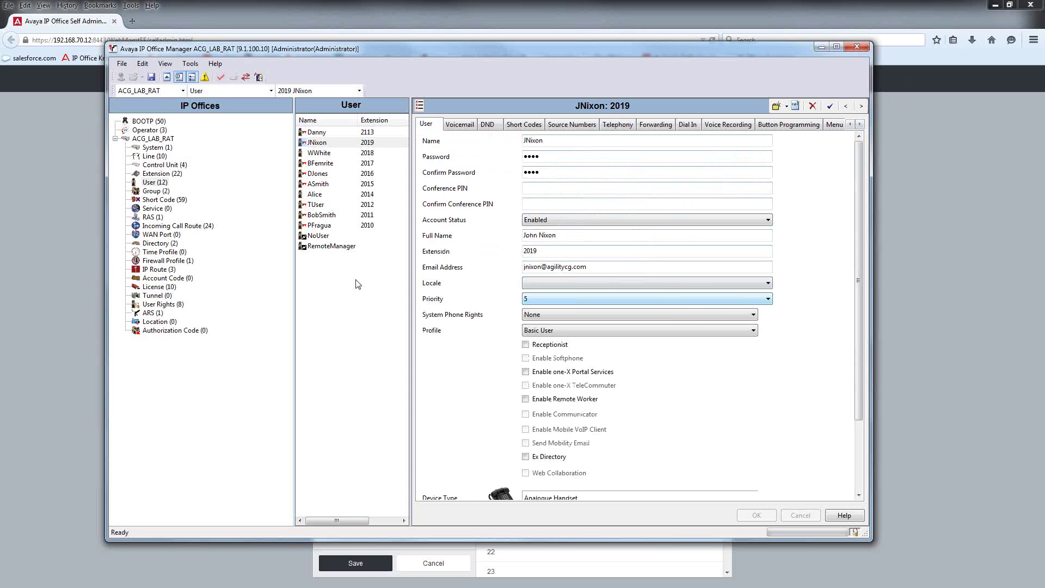
Step: Save the configuration to ACG_LAB_RAT in Merge mode
{"action": "left_click", "coordinate": [151, 77]}
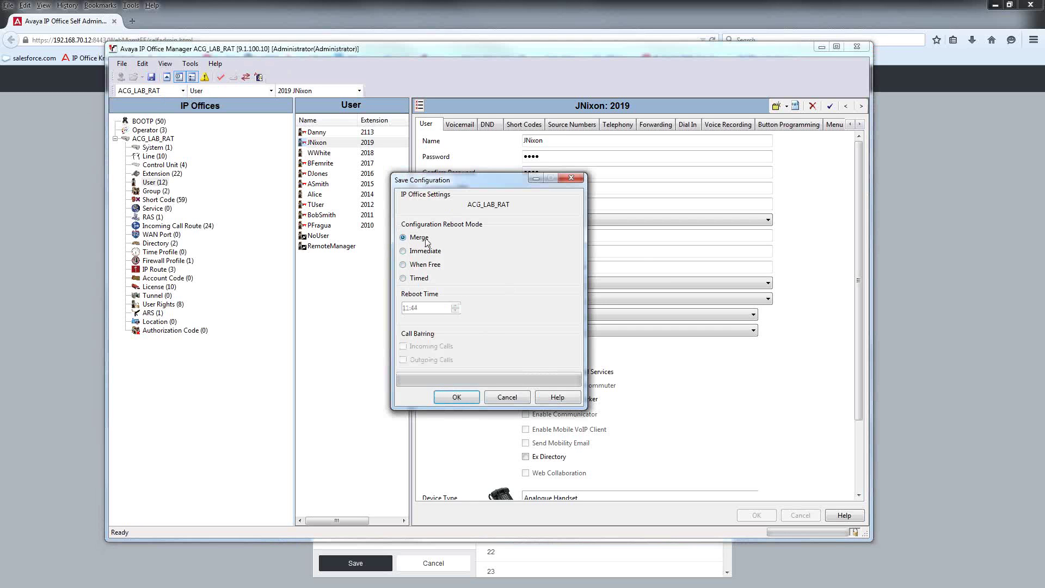
{"action": "left_click", "coordinate": [451, 399]}
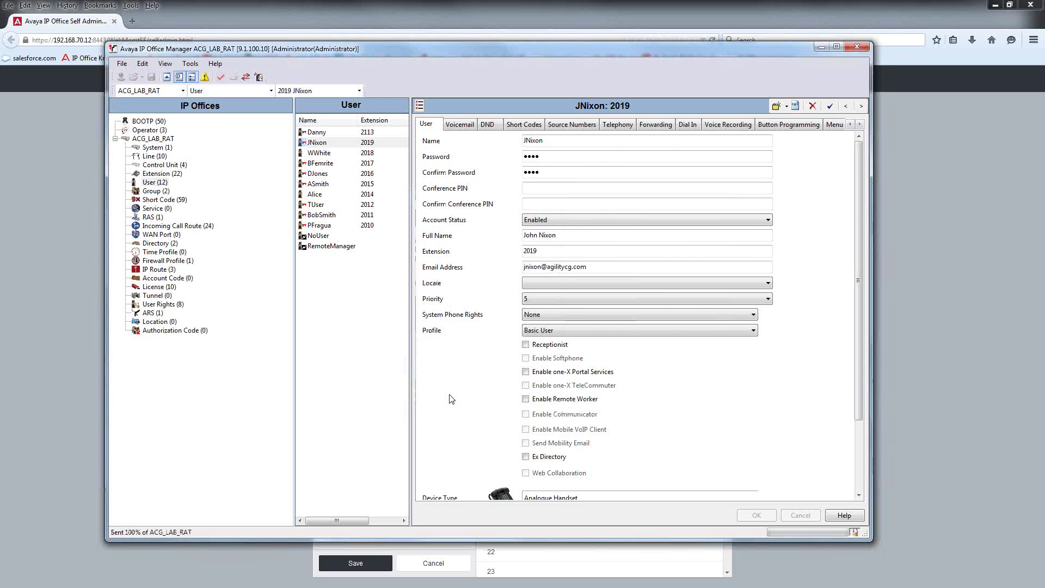
Step: Log out of the current Self Administration session and confirm
{"action": "left_click", "coordinate": [906, 161]}
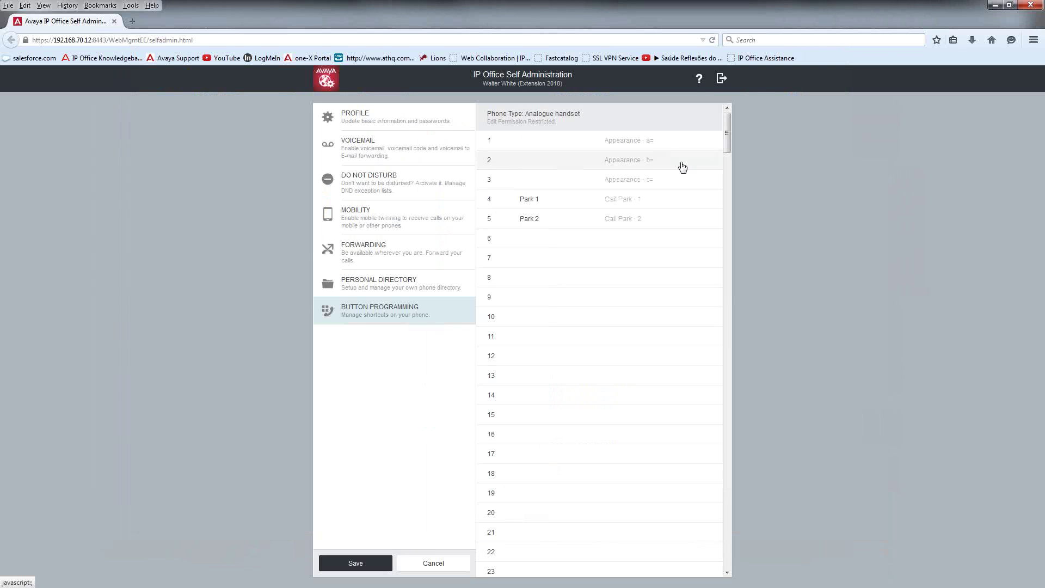
{"action": "left_click", "coordinate": [722, 79]}
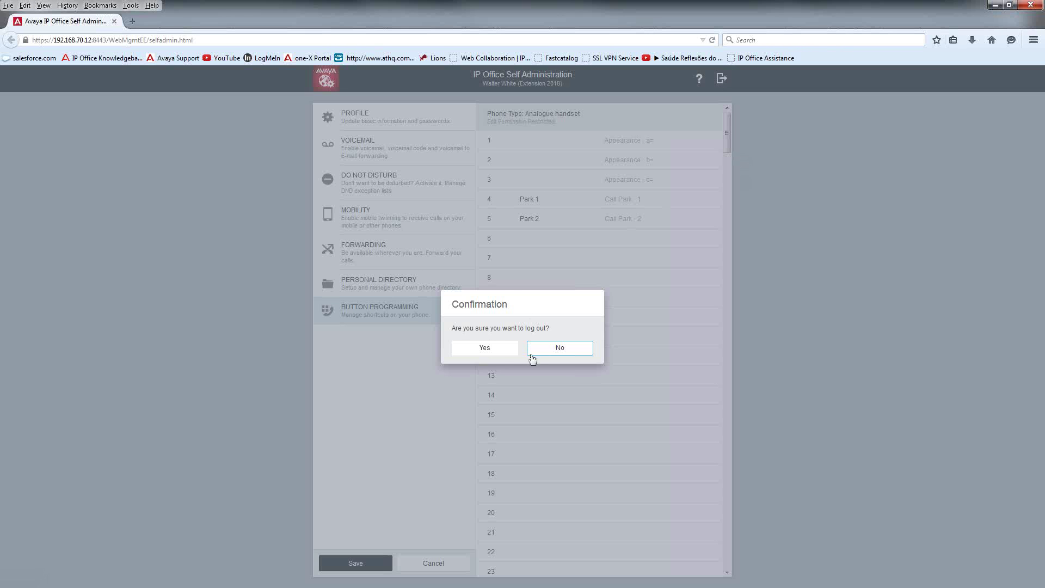
{"action": "left_click", "coordinate": [502, 352]}
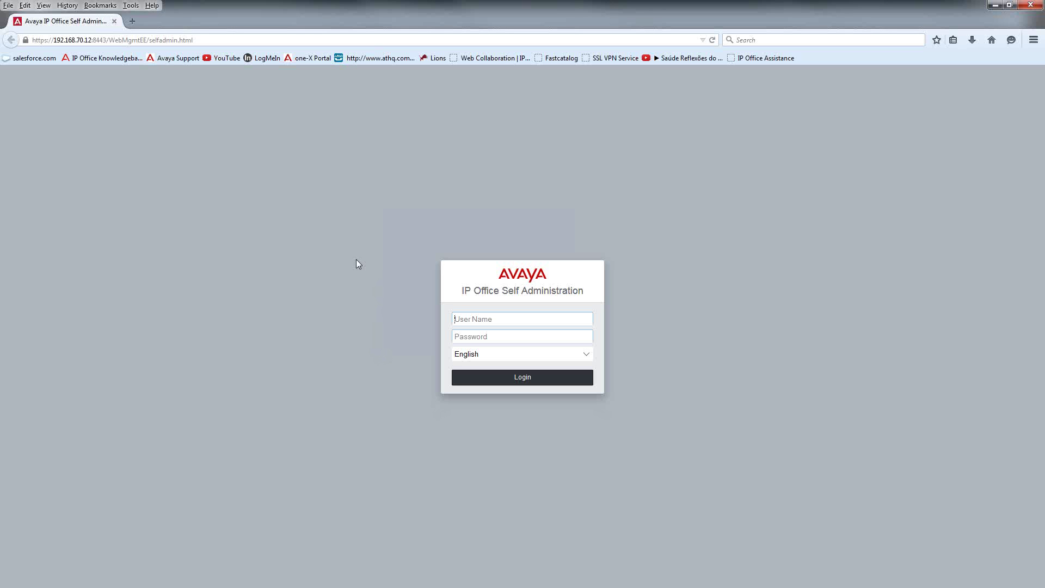
Step: Sign in to Self Administration with the new user's username and password
{"action": "key", "text": "Tab"}
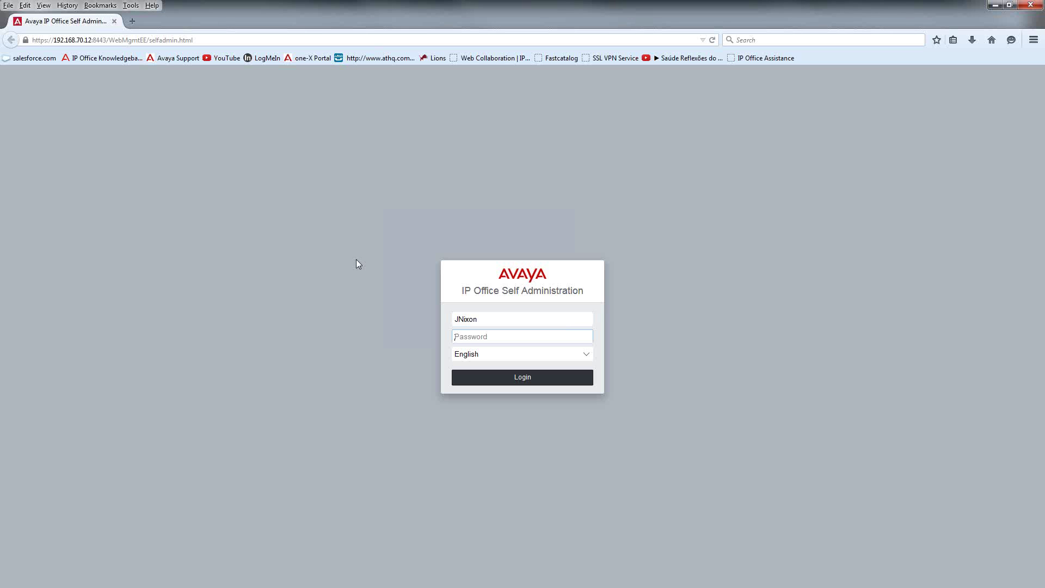
{"action": "type", "text": "1234"}
{"action": "key", "text": "Return"}
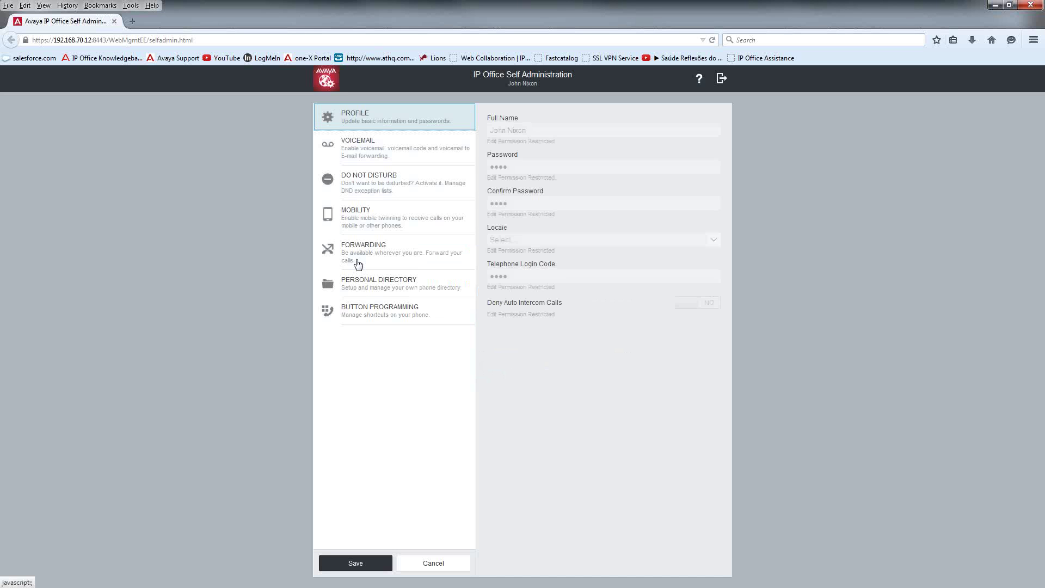
Step: Set Voicemail To Email Notification to Alert and save
{"action": "left_click", "coordinate": [357, 147]}
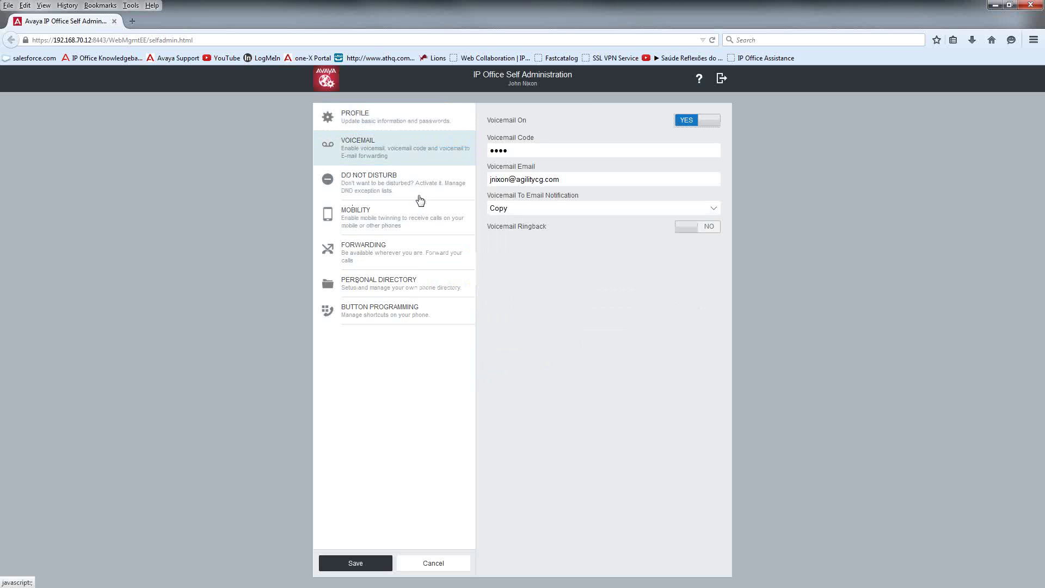
{"action": "left_click", "coordinate": [712, 212]}
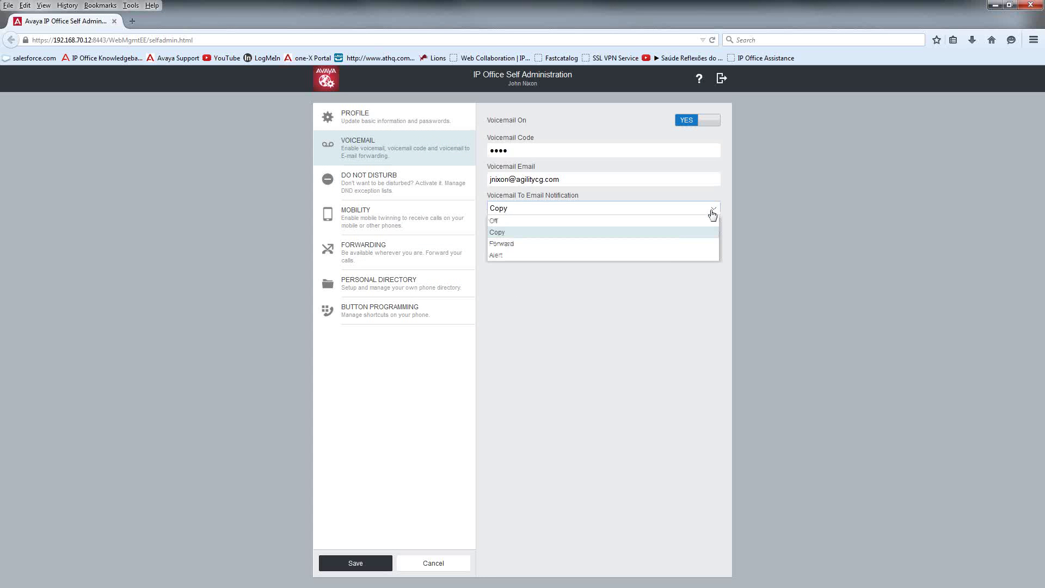
{"action": "left_click", "coordinate": [579, 257]}
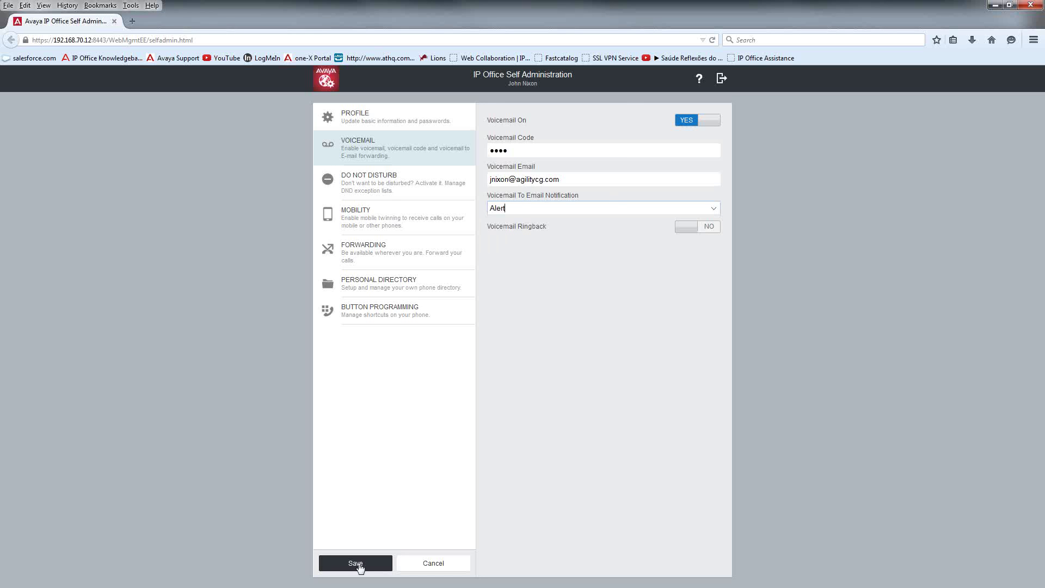
{"action": "left_click", "coordinate": [328, 567]}
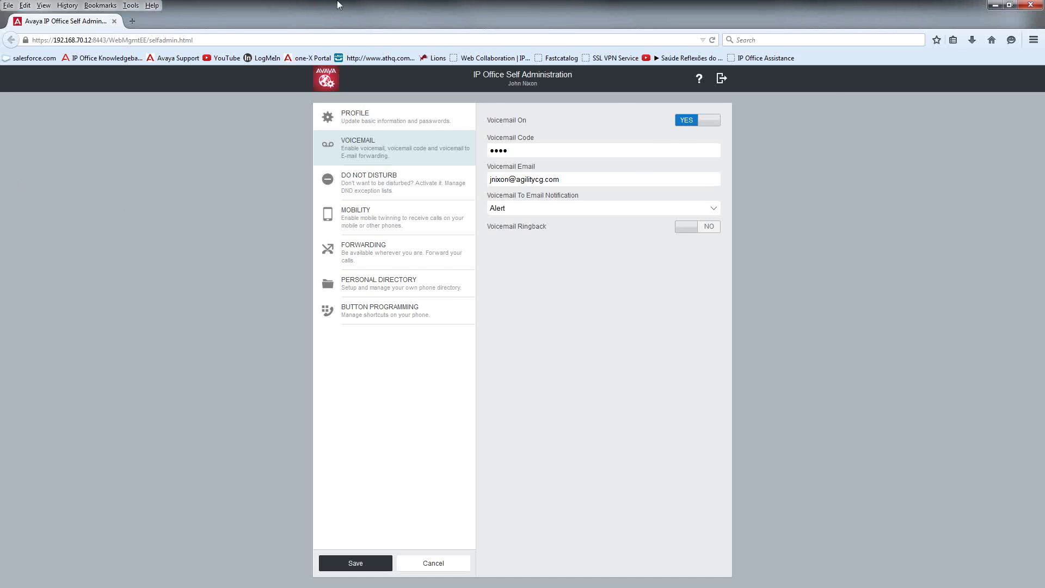
Step: Start the PowerPoint slide show on the Announcements slide
{"action": "double_click", "coordinate": [373, 4]}
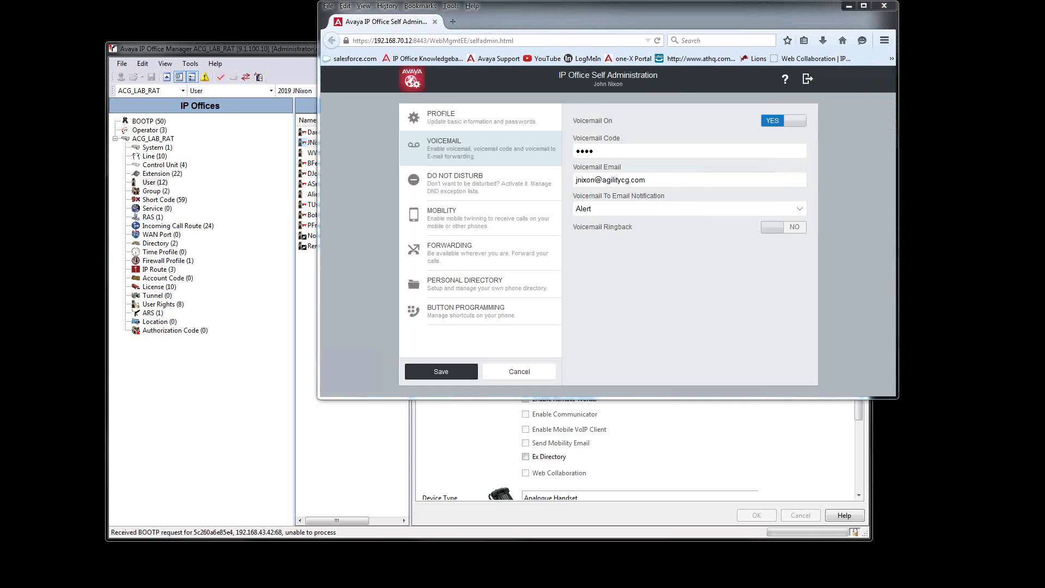
{"action": "key", "text": "alt+Tab"}
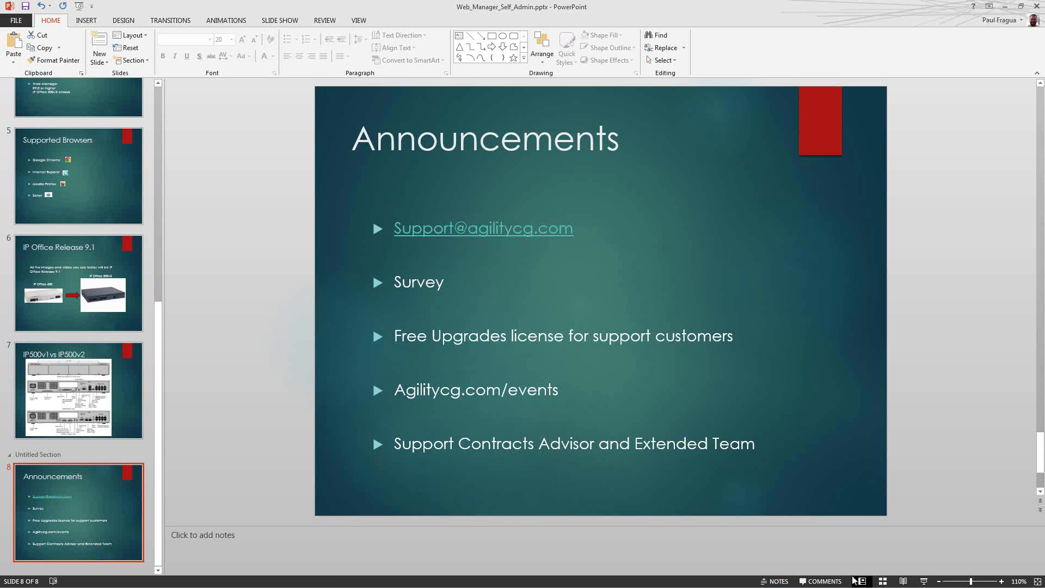
{"action": "left_click", "coordinate": [922, 582]}
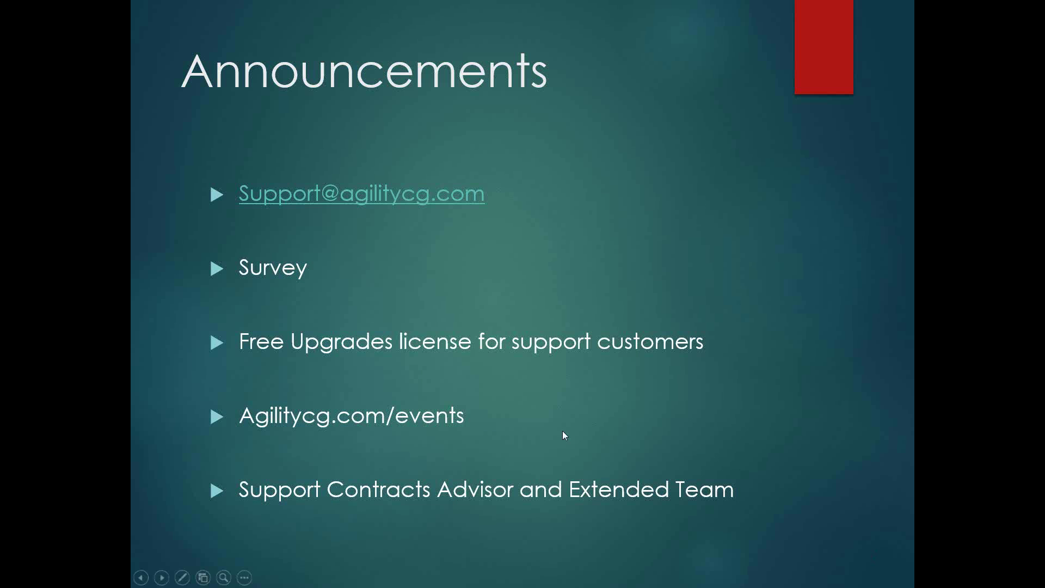
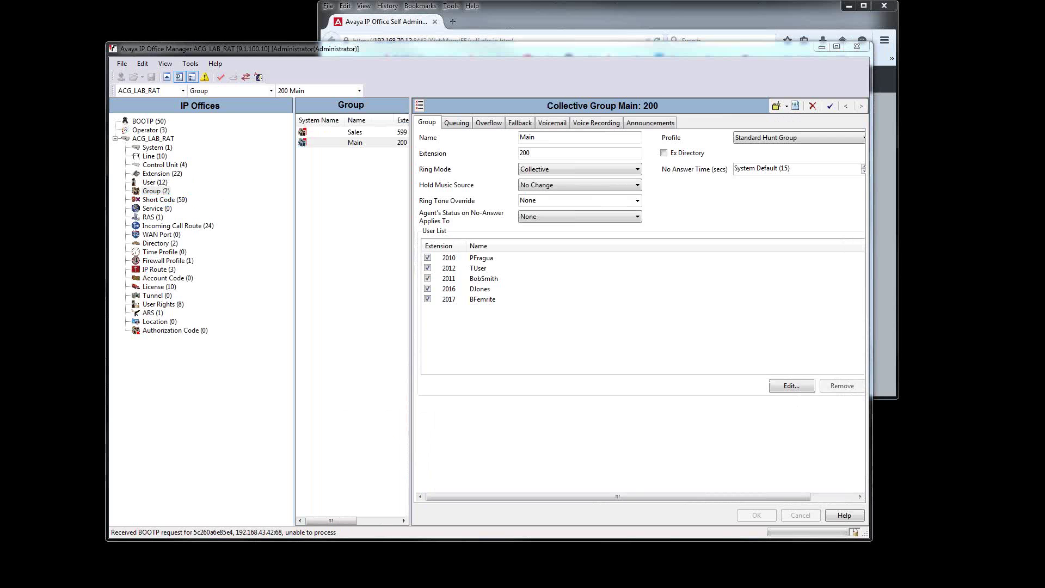
Step: Bring Manager forward showing the Main collective hunt group, extension 200, with its five members
{"action": "left_click", "coordinate": [352, 320]}
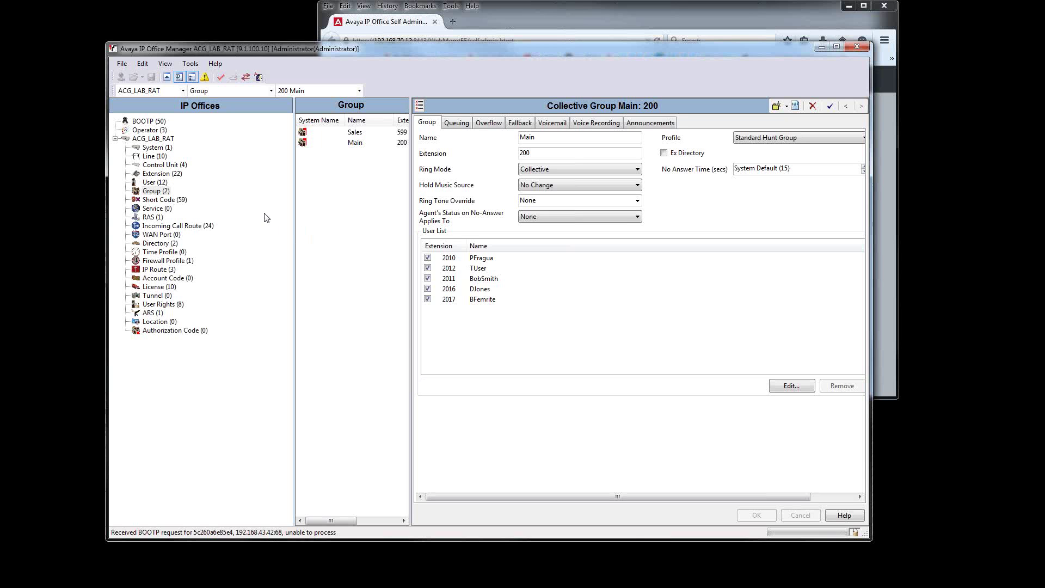
Step: Create a new hunt group named 'Cust Service' with extension 201
{"action": "right_click", "coordinate": [333, 210]}
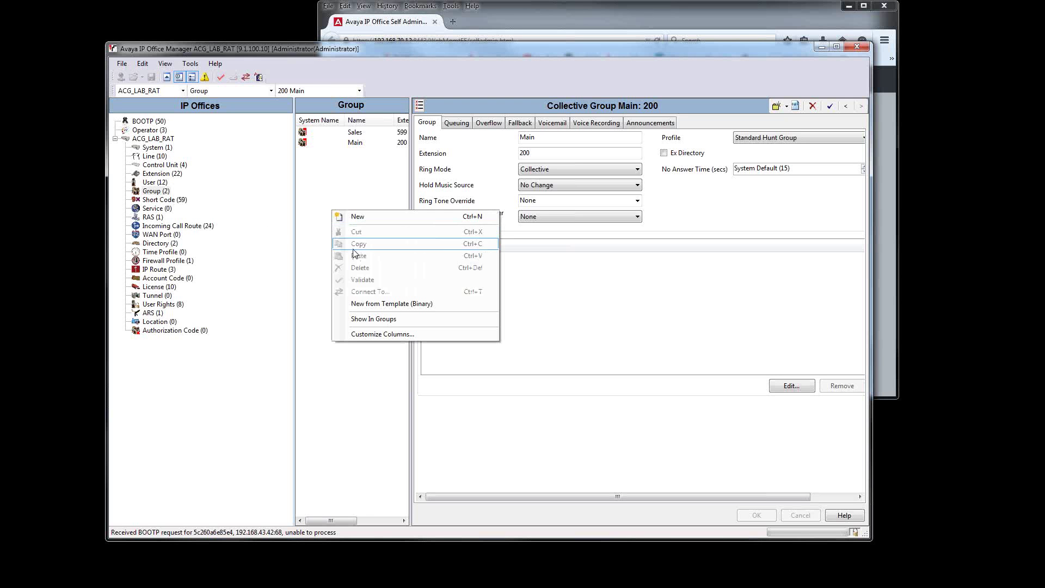
{"action": "left_click", "coordinate": [374, 217]}
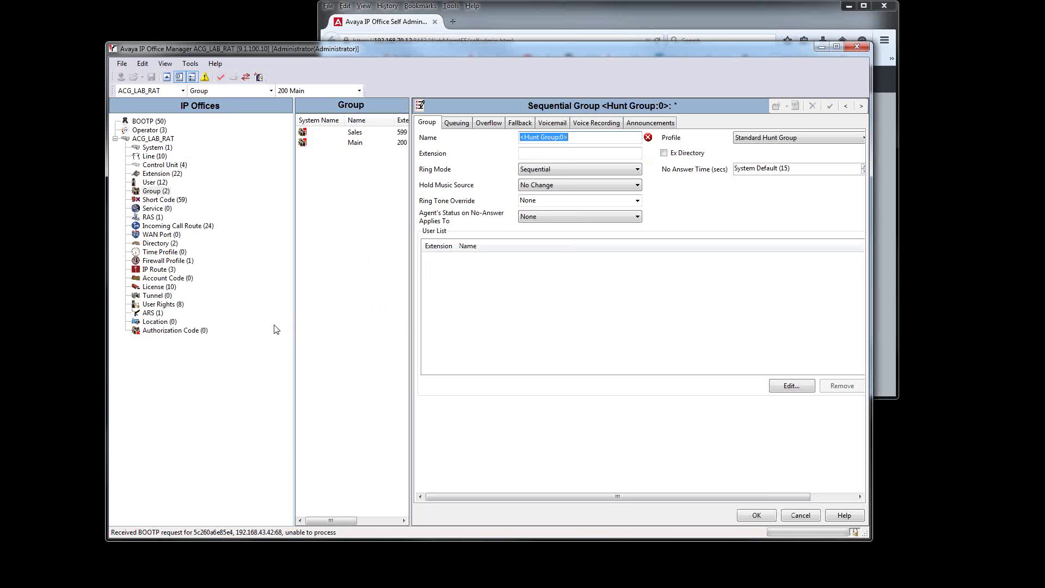
{"action": "type", "text": "Customer Ser"}
{"action": "type", "text": "vic"}
{"action": "key", "text": "Left"}
{"action": "key", "text": "Left"}
{"action": "key", "text": "Left"}
{"action": "key", "text": "Left"}
{"action": "key", "text": "Left"}
{"action": "key", "text": "Left"}
{"action": "key", "text": "BackSpace"}
{"action": "key", "text": "BackSpace"}
{"action": "key", "text": "BackSpace"}
{"action": "key", "text": "BackSpace"}
{"action": "key", "text": "BackSpace"}
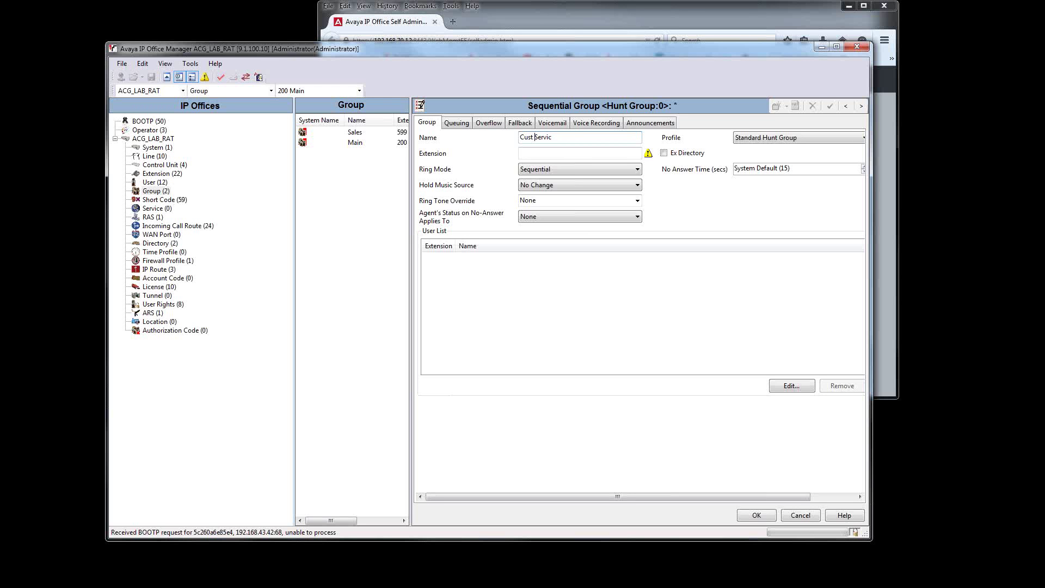
{"action": "type", "text": "e"}
{"action": "left_click", "coordinate": [553, 153]}
{"action": "left_click_drag", "start_coordinate": [411, 449], "coordinate": [452, 449]}
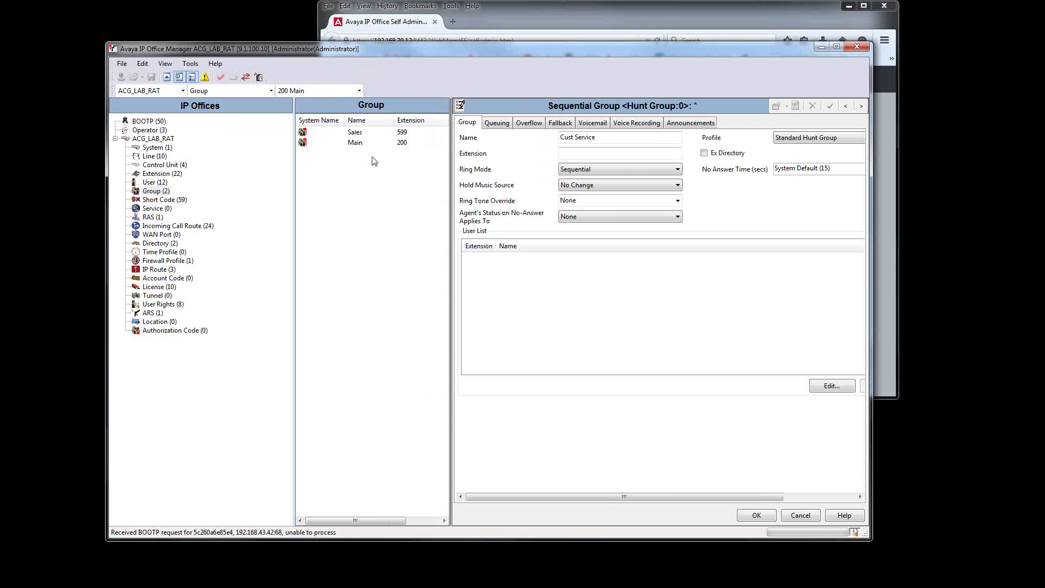
{"action": "left_click", "coordinate": [584, 153]}
{"action": "type", "text": "201"}
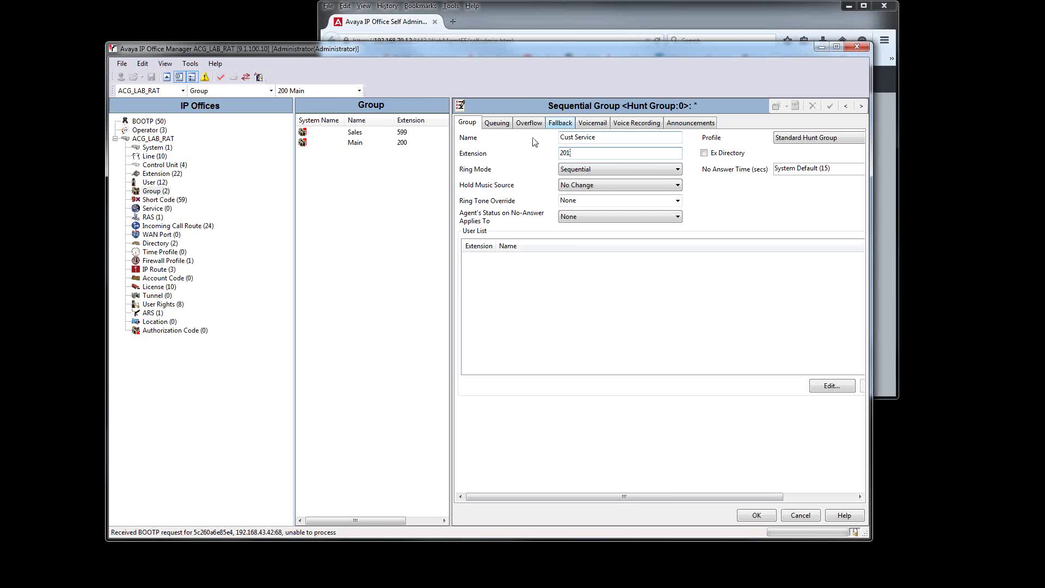
{"action": "left_click_drag", "start_coordinate": [451, 246], "coordinate": [428, 246]}
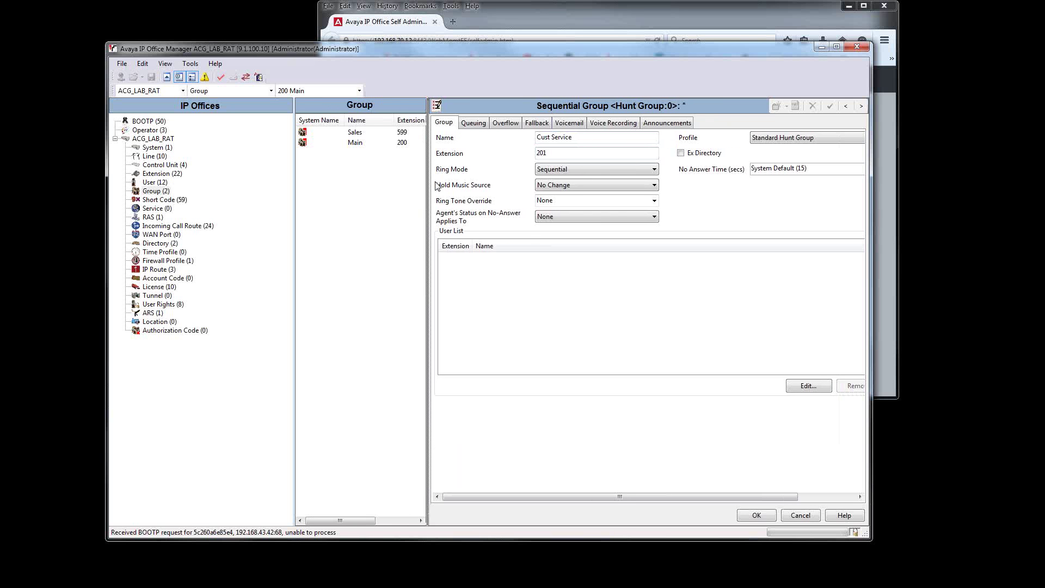
Step: Change Cust Service's ring mode to Collective Call Waiting and accept the confirmation
{"action": "left_click", "coordinate": [594, 172]}
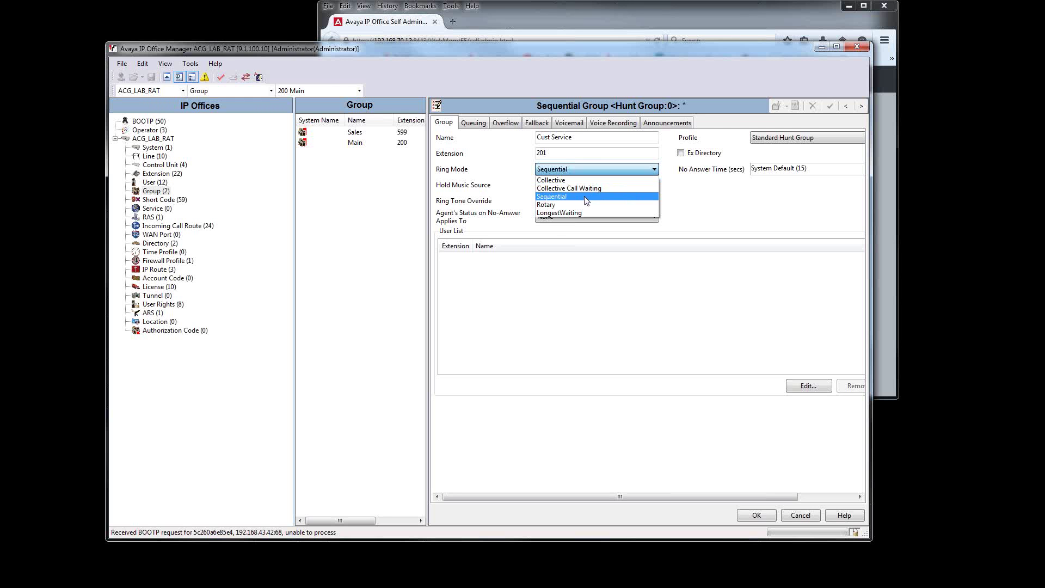
{"action": "left_click", "coordinate": [587, 197]}
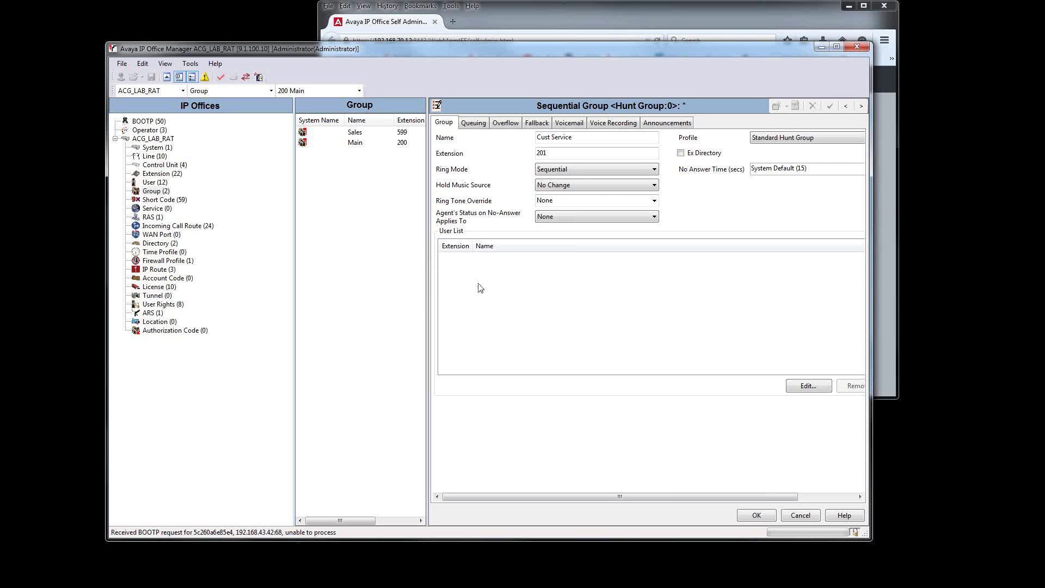
{"action": "left_click", "coordinate": [595, 173]}
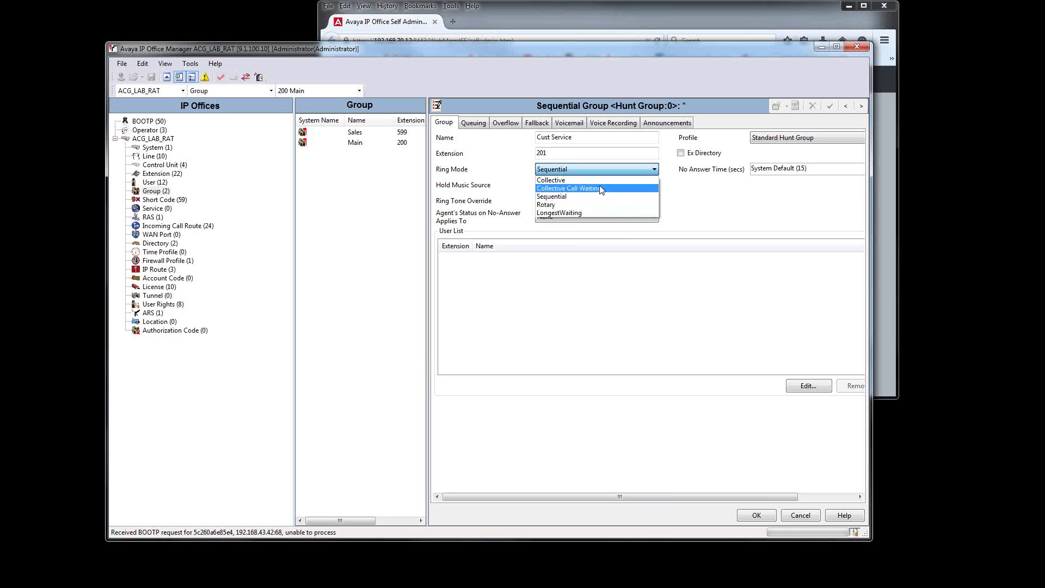
{"action": "left_click", "coordinate": [601, 189]}
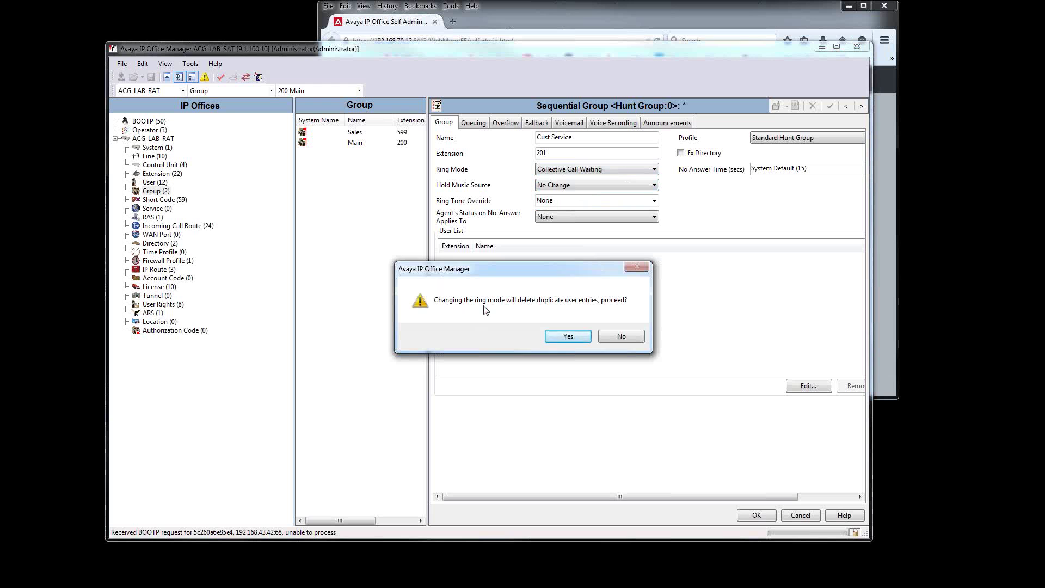
{"action": "left_click", "coordinate": [565, 337]}
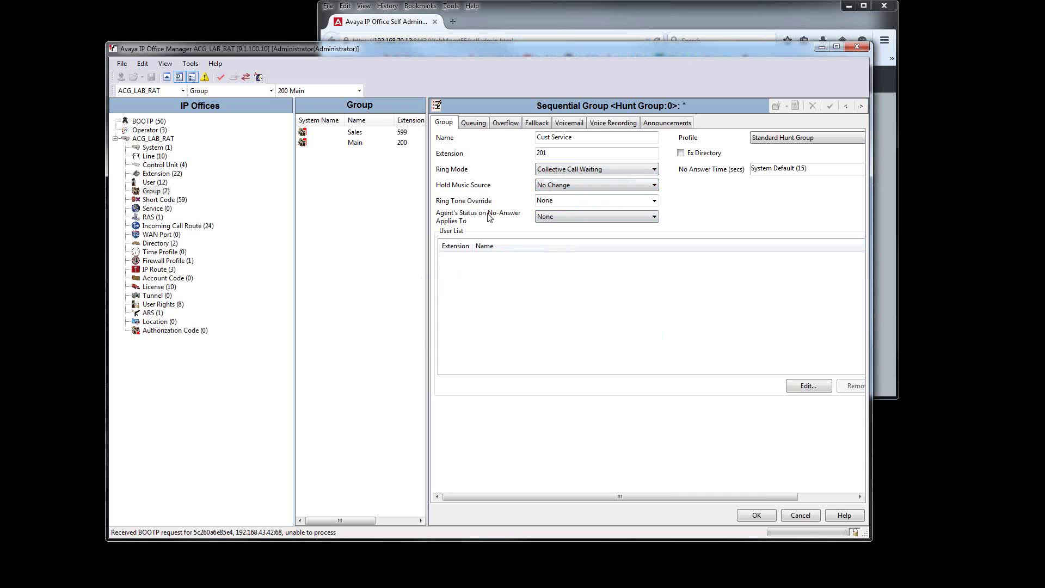
Step: Add extensions 2018, 2010 and 2011 as members, save the group, and view its Queuing settings
{"action": "left_click", "coordinate": [503, 323]}
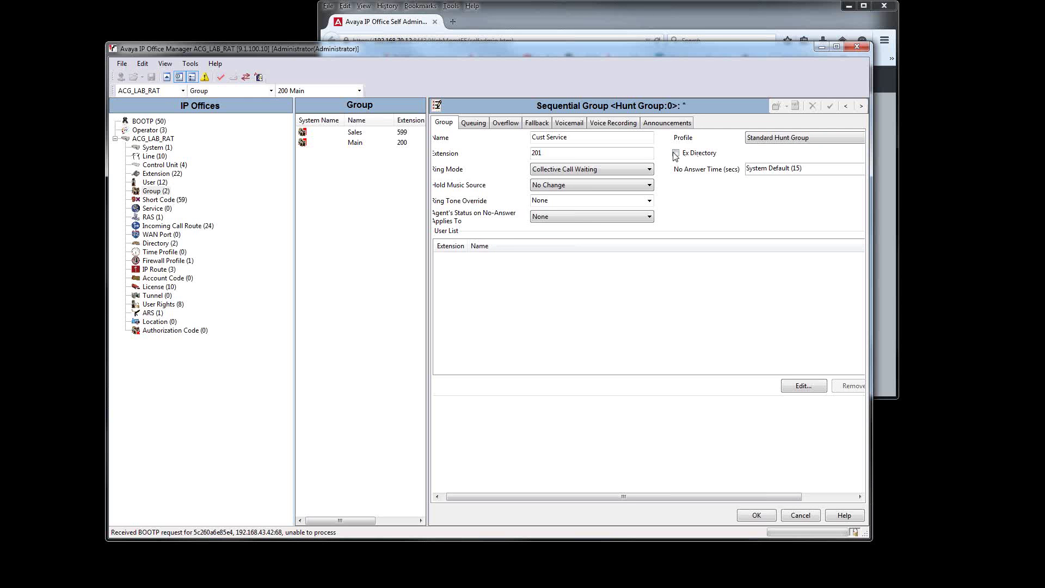
{"action": "left_click", "coordinate": [784, 388]}
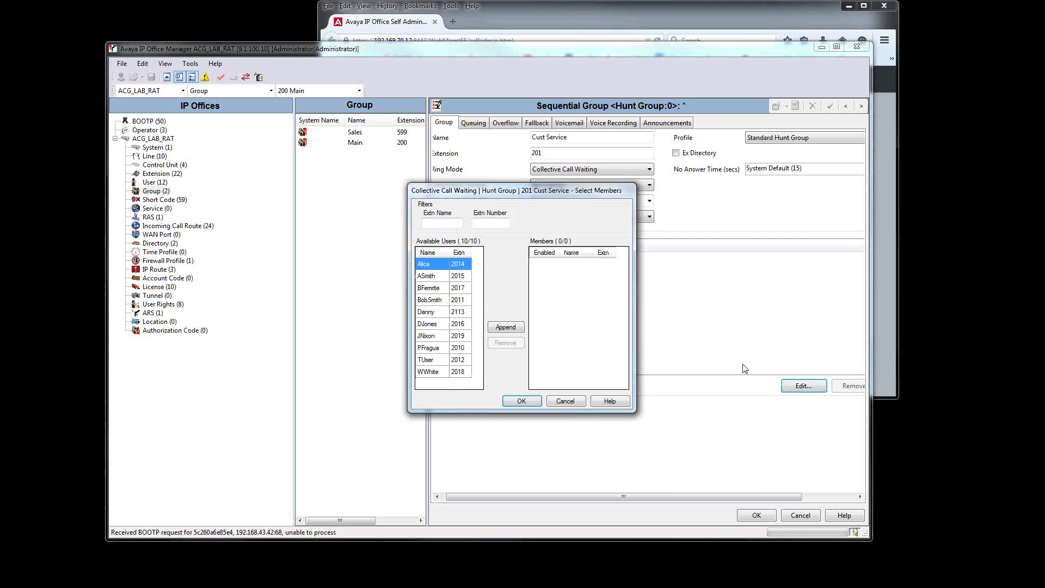
{"action": "double_click", "coordinate": [428, 372]}
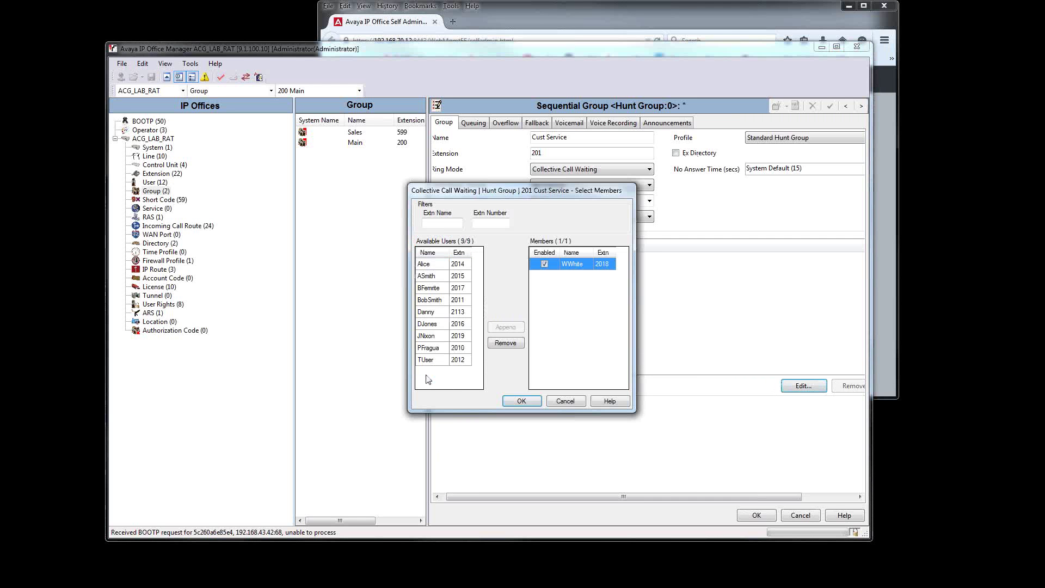
{"action": "double_click", "coordinate": [430, 348]}
{"action": "double_click", "coordinate": [430, 299]}
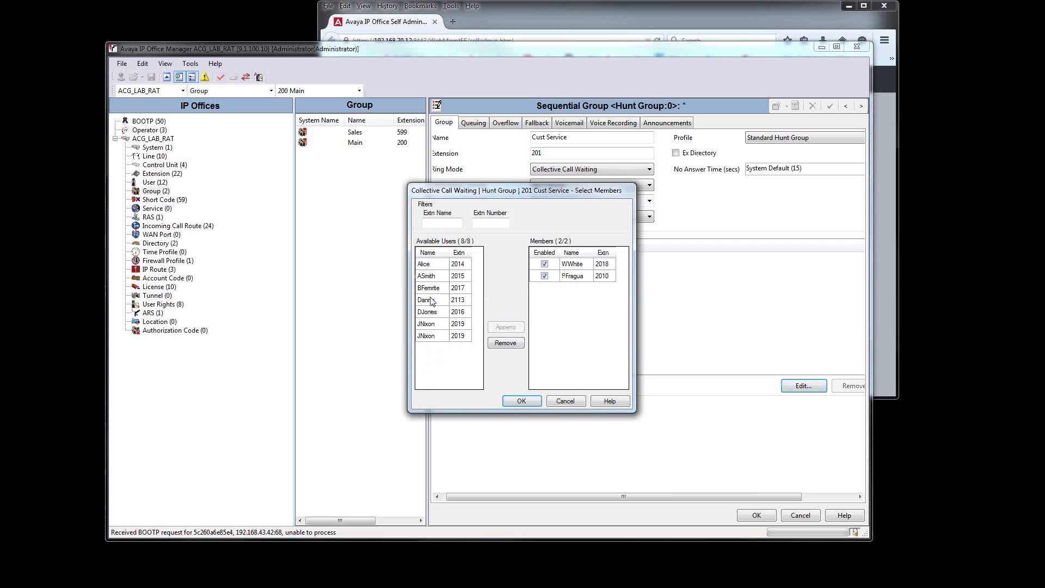
{"action": "left_click", "coordinate": [521, 401]}
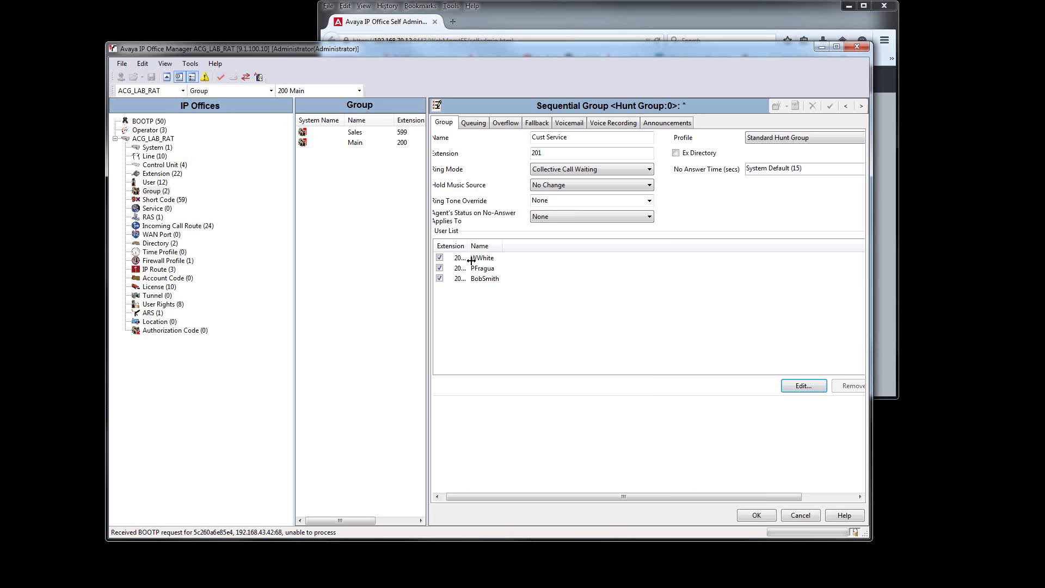
{"action": "left_click_drag", "start_coordinate": [469, 245], "coordinate": [536, 246]}
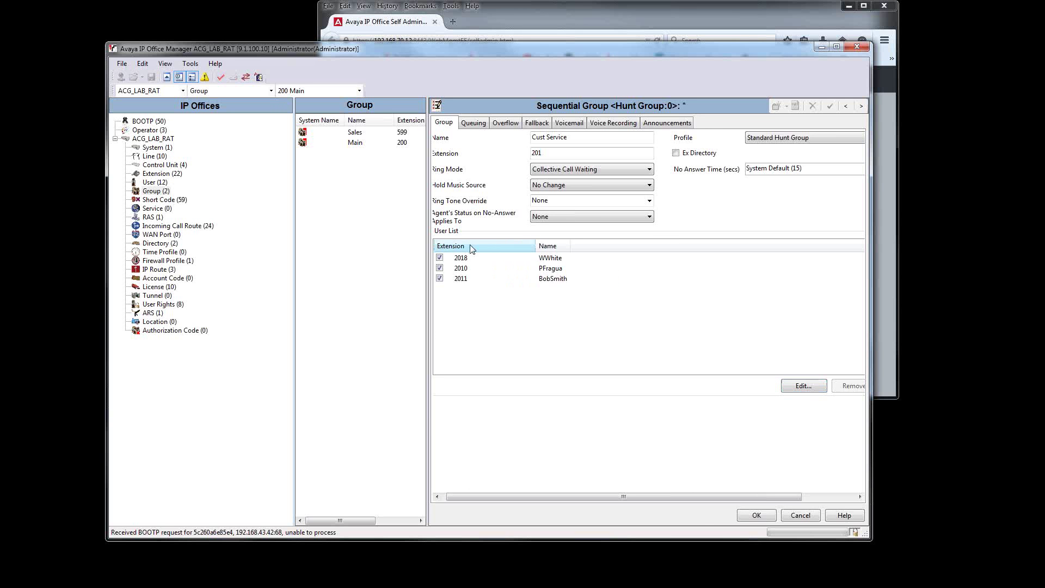
{"action": "left_click", "coordinate": [749, 514]}
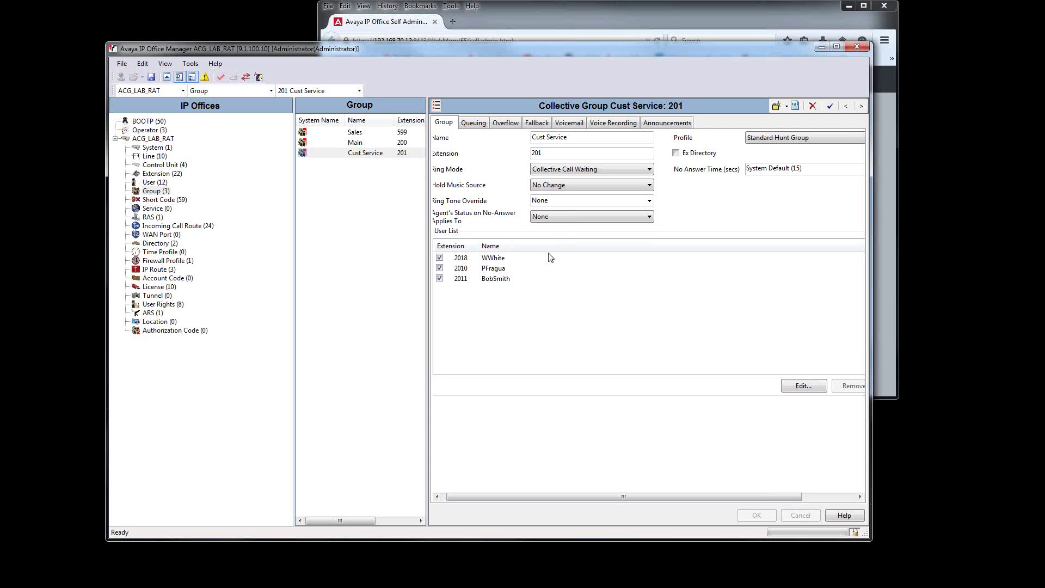
{"action": "left_click", "coordinate": [472, 124]}
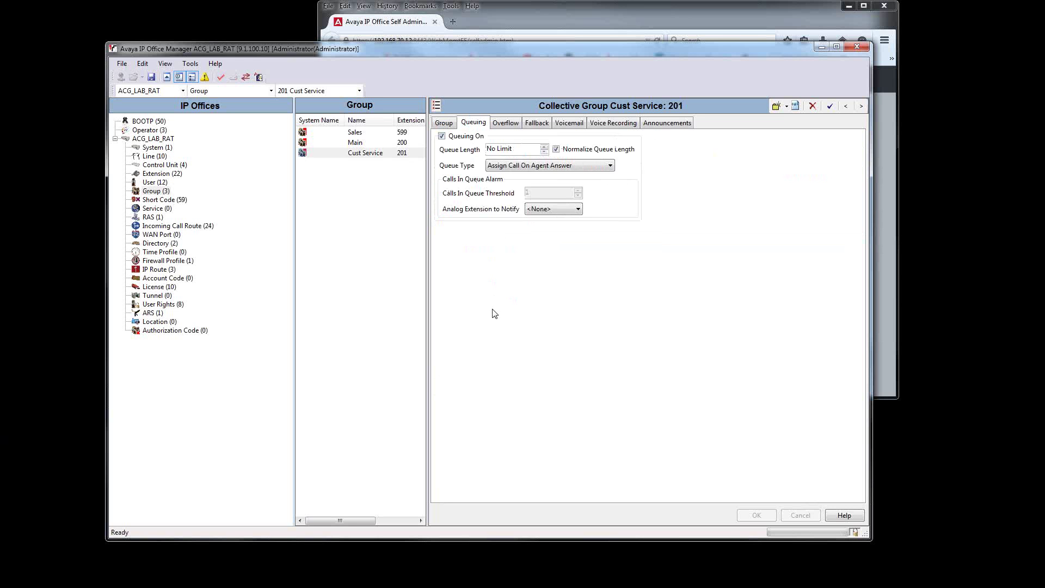
Step: Review Cust Service's Overflow settings, then its Fallback settings (mode In Service)
{"action": "left_click", "coordinate": [507, 124]}
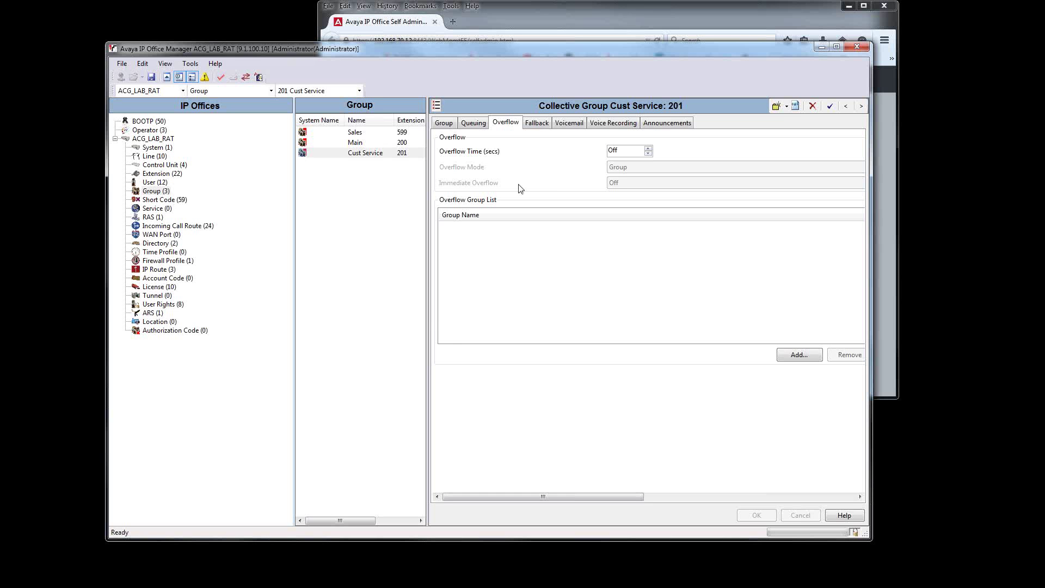
{"action": "left_click", "coordinate": [546, 123]}
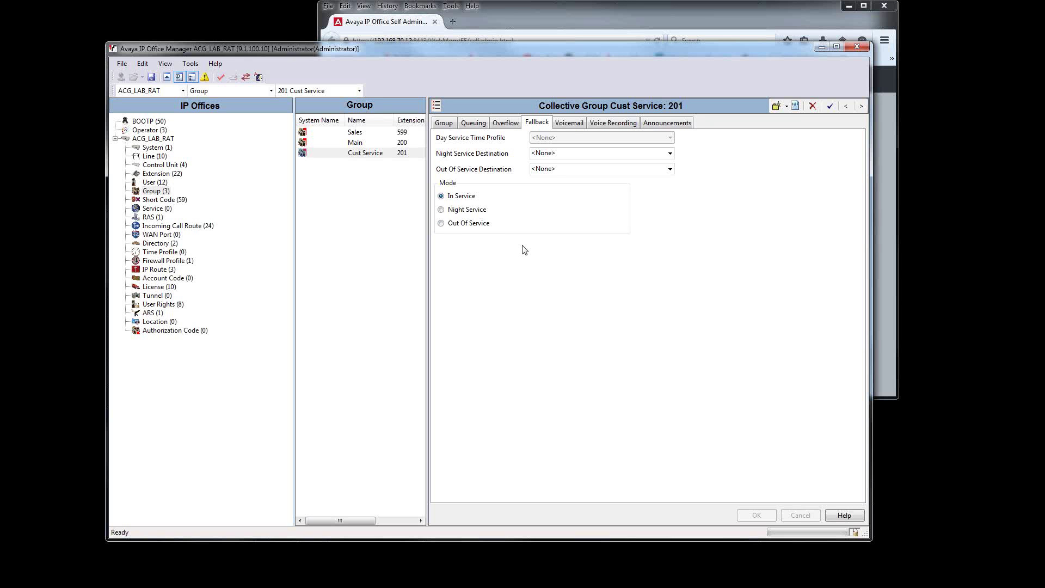
Step: Browse the Voicemail, Voice Recording and Announcements settings, then open the Incoming Call Route list
{"action": "left_click", "coordinate": [574, 124]}
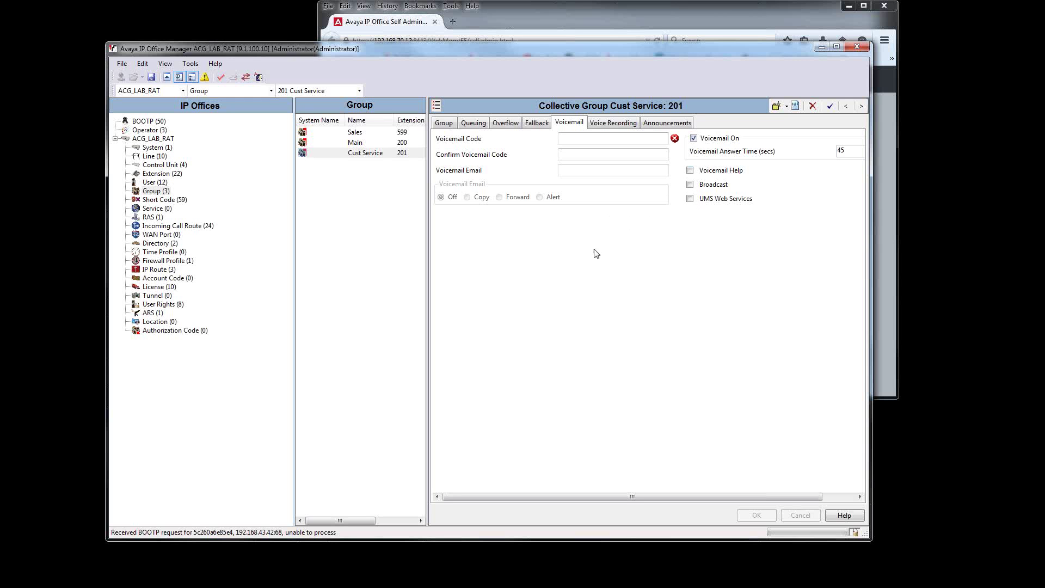
{"action": "left_click", "coordinate": [616, 127]}
{"action": "left_click", "coordinate": [669, 127]}
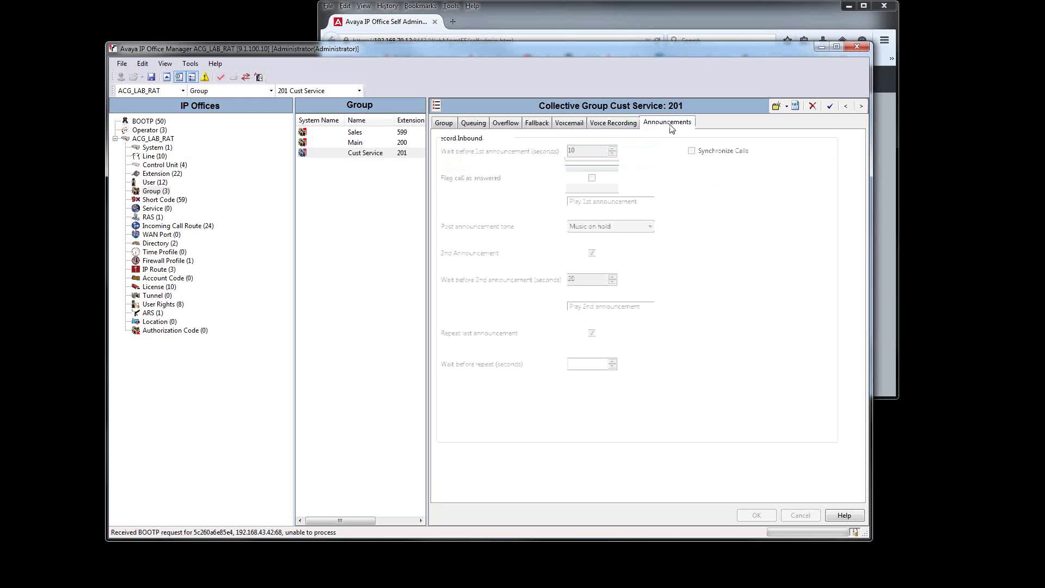
{"action": "left_click", "coordinate": [618, 130]}
{"action": "left_click", "coordinate": [667, 125]}
{"action": "left_click", "coordinate": [613, 126]}
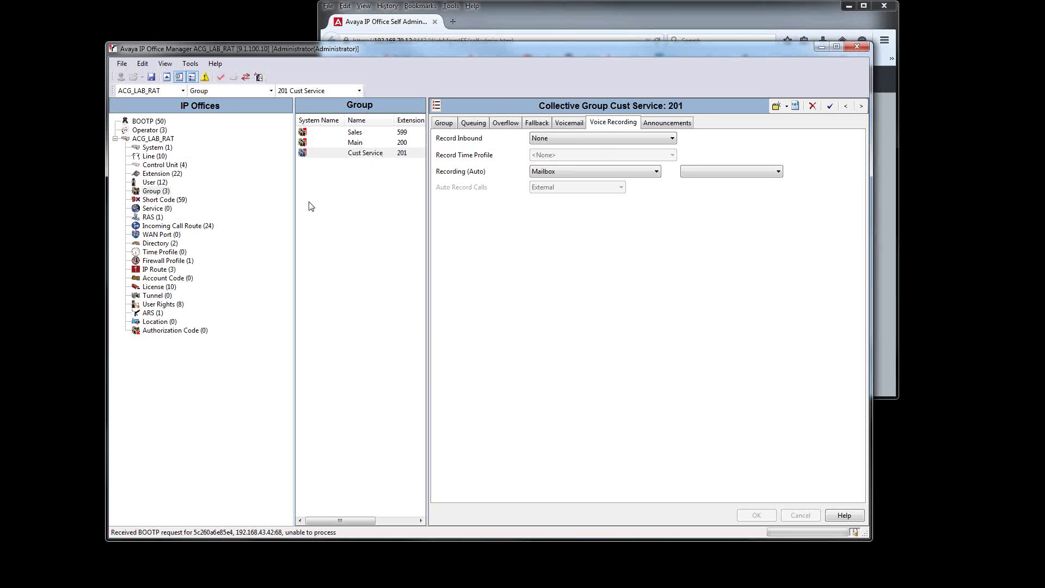
{"action": "left_click", "coordinate": [209, 227]}
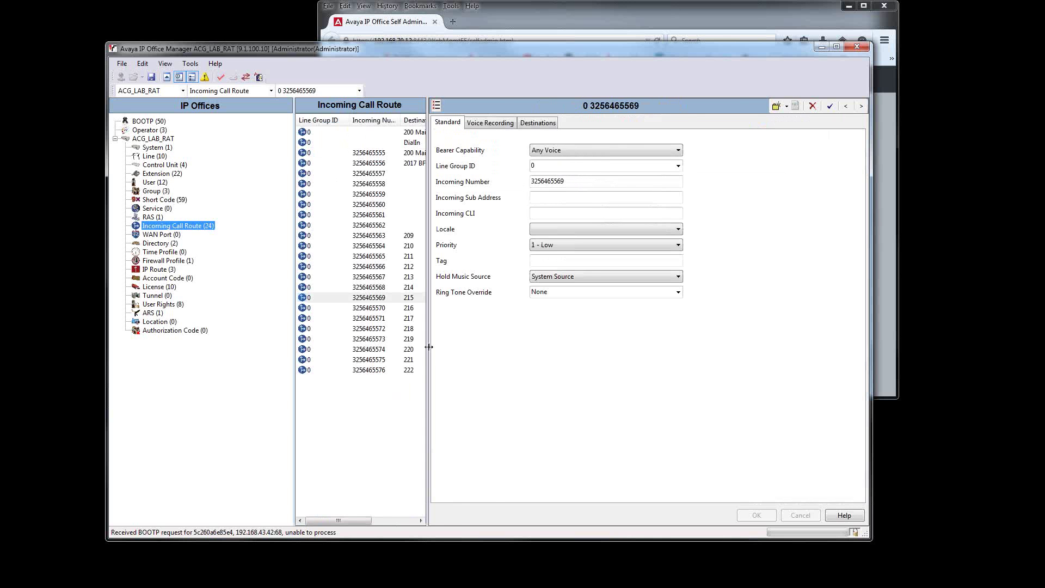
{"action": "left_click_drag", "start_coordinate": [429, 357], "coordinate": [492, 357]}
{"action": "left_click", "coordinate": [384, 216]}
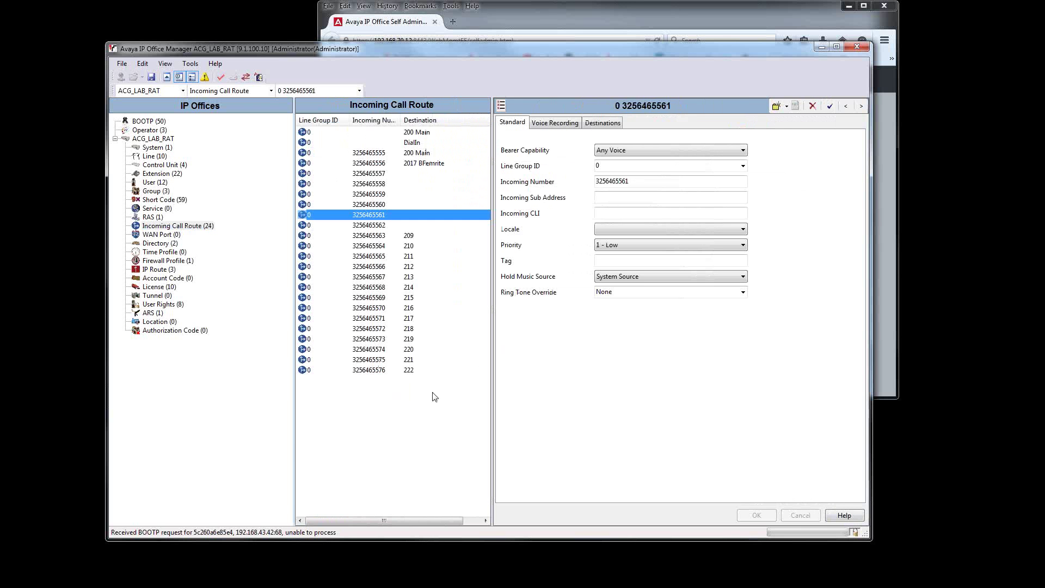
{"action": "left_click", "coordinate": [603, 122]}
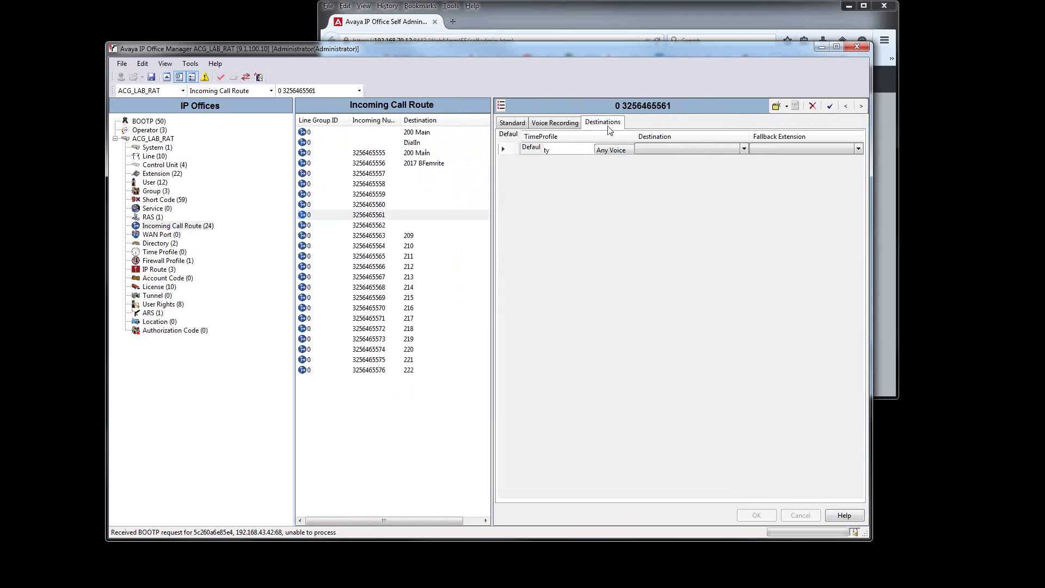
{"action": "left_click", "coordinate": [656, 149]}
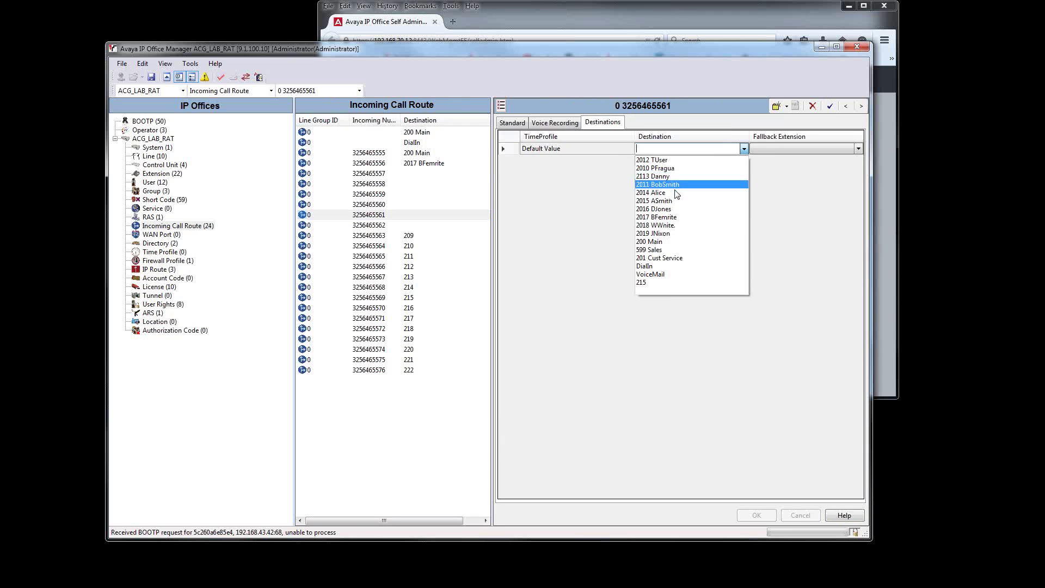
{"action": "left_click", "coordinate": [678, 258]}
{"action": "left_click", "coordinate": [747, 515]}
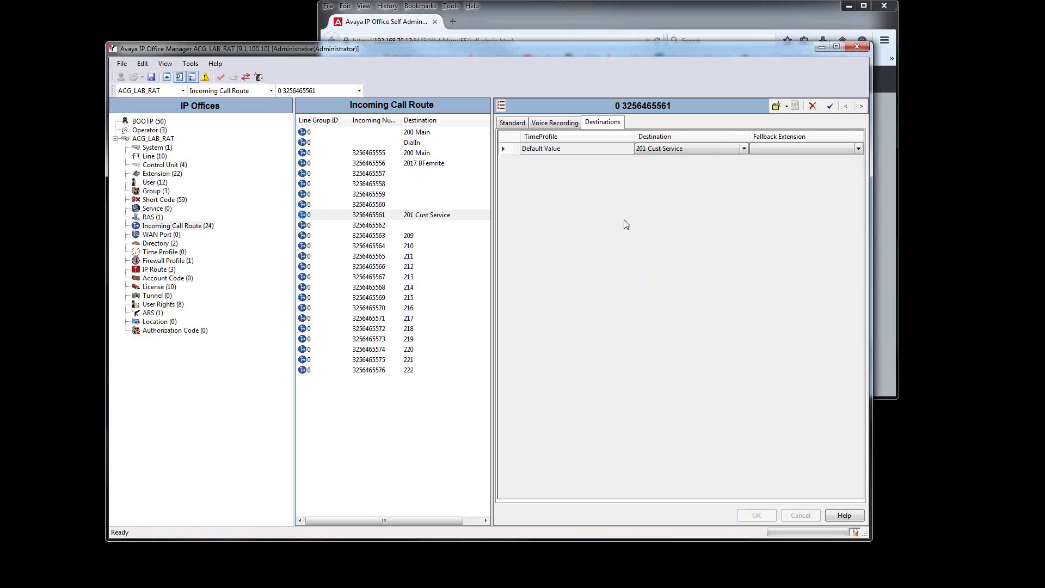
{"action": "left_click", "coordinate": [440, 437]}
{"action": "left_click", "coordinate": [153, 78]}
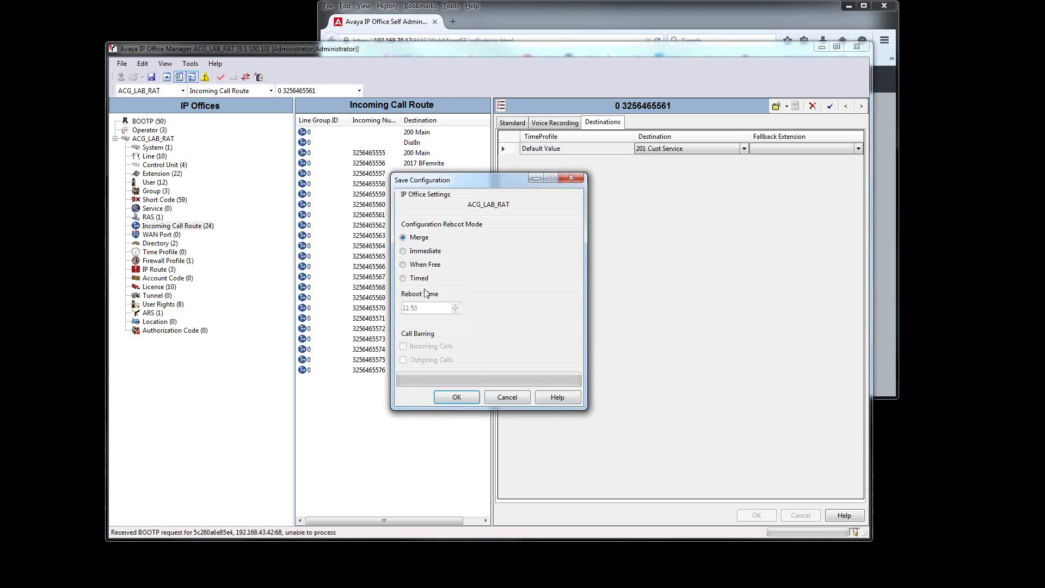
Step: Send the configuration to ACG_LAB_RAT in Merge mode, then review Cust Service's three members
{"action": "left_click", "coordinate": [455, 398]}
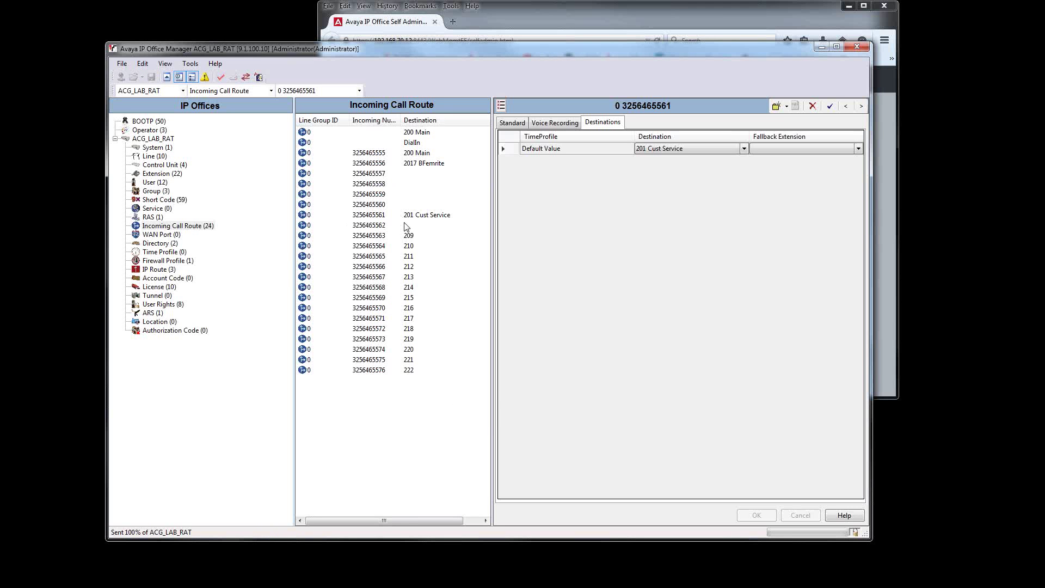
{"action": "left_click", "coordinate": [163, 183]}
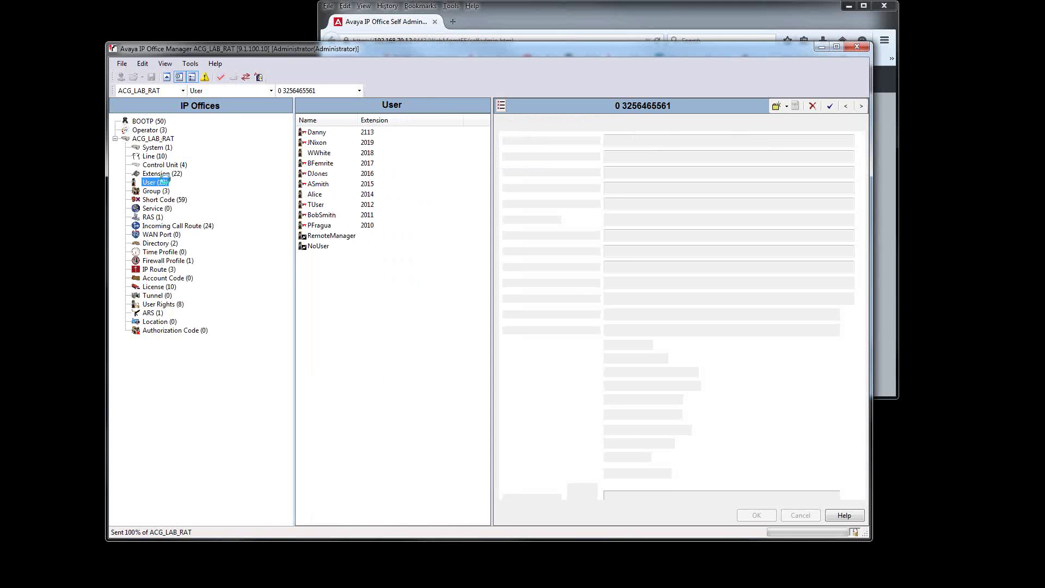
{"action": "left_click", "coordinate": [158, 191]}
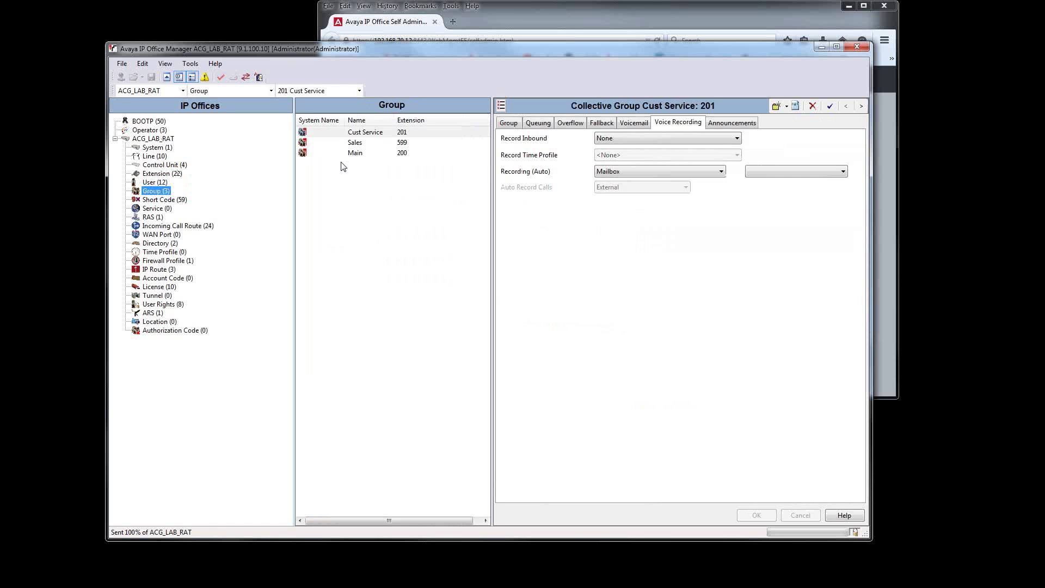
{"action": "left_click", "coordinate": [360, 153]}
{"action": "left_click", "coordinate": [364, 134]}
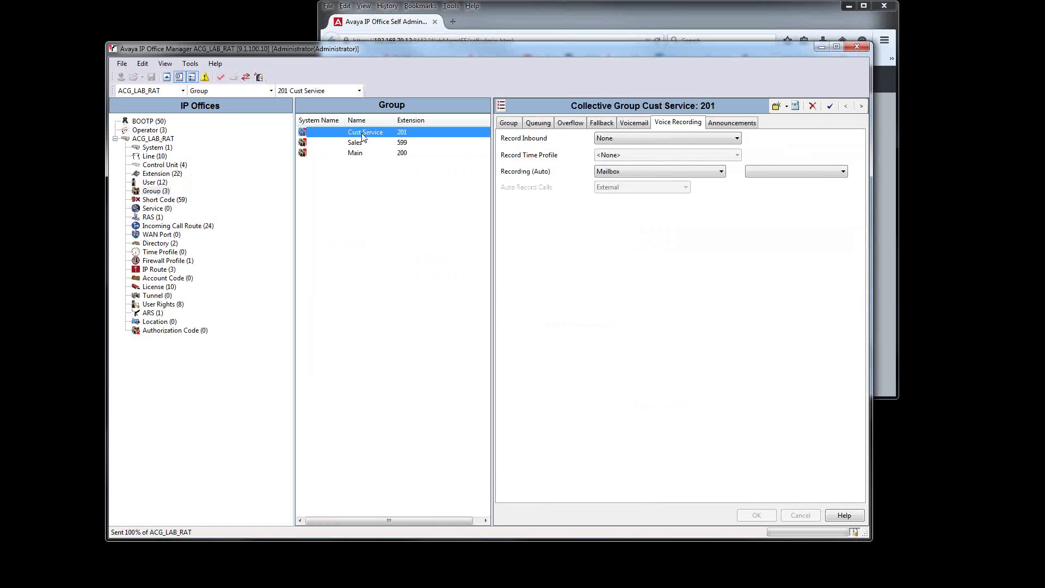
{"action": "left_click", "coordinate": [511, 124]}
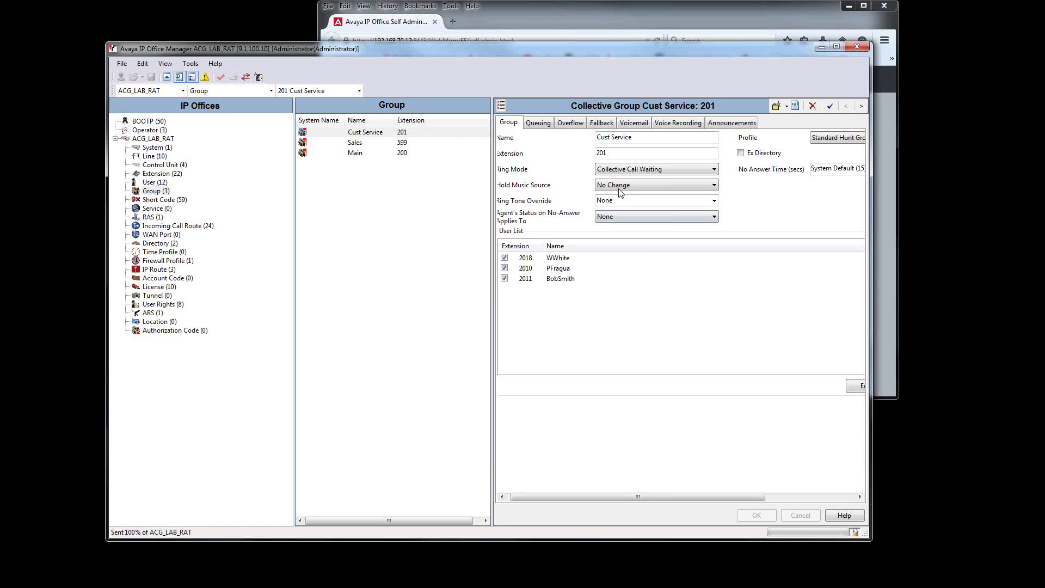